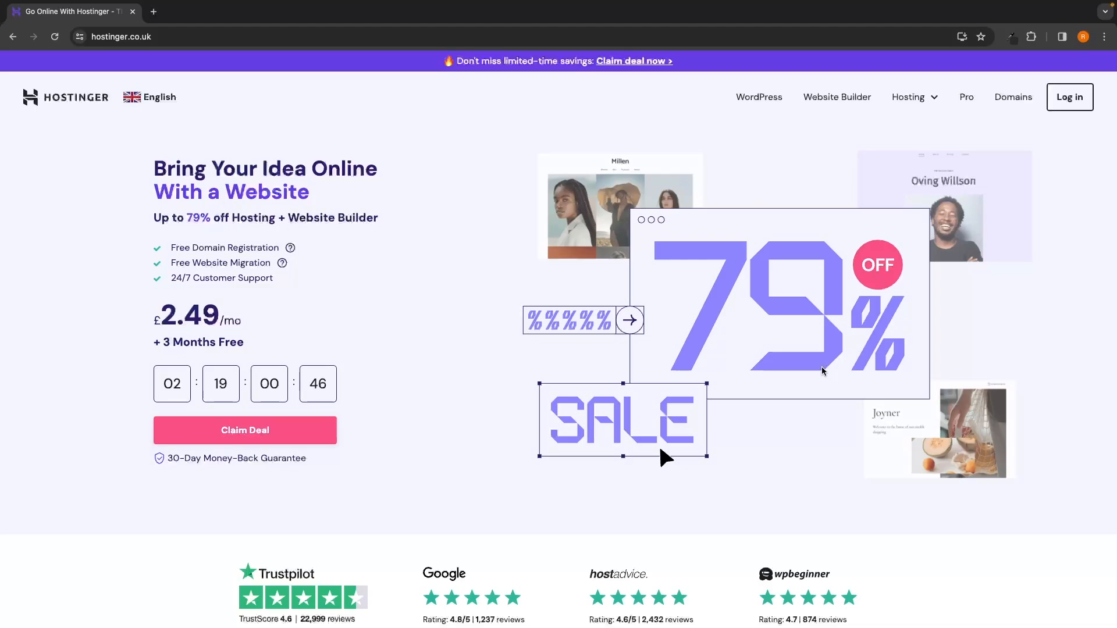
Open the hosting plans through the homepage's Claim Deal offer
left_click_drag(154, 218, 432, 220)
left_click(455, 271)
left_click(257, 437)
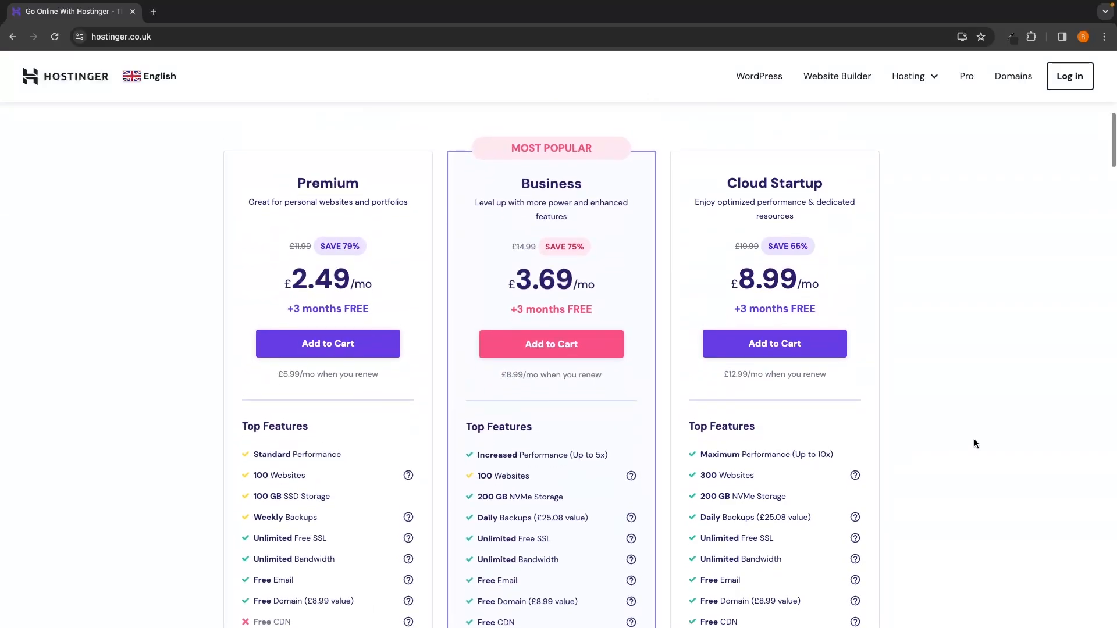
Compare the prices, performance and top features of the Premium, Business and Cloud Startup hosting plans
scroll(974, 438, "down", 1)
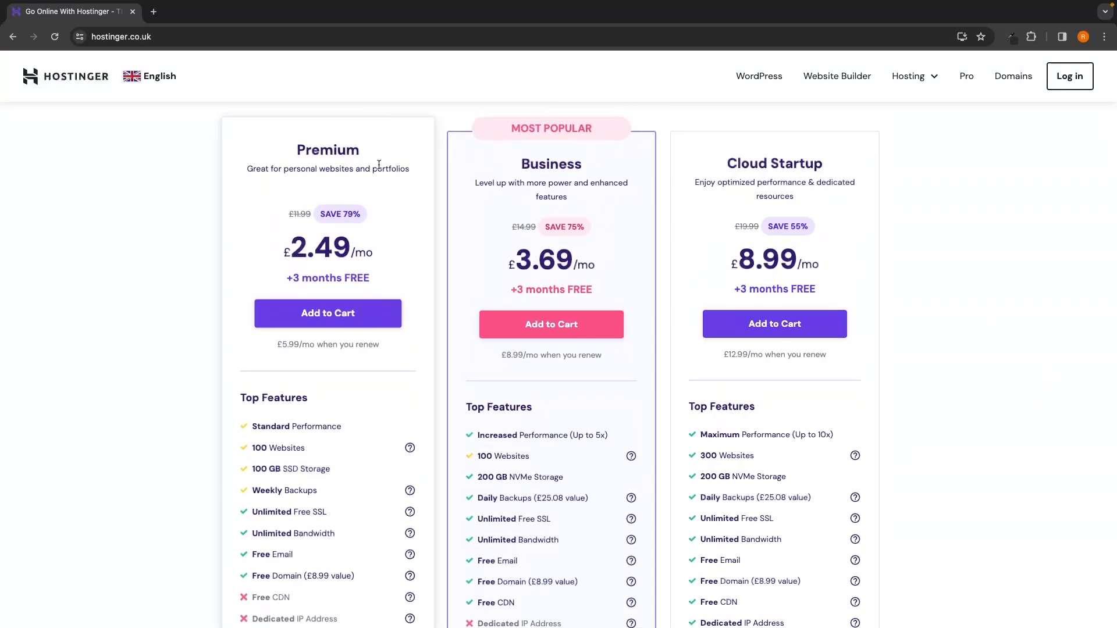
left_click_drag(293, 151, 361, 151)
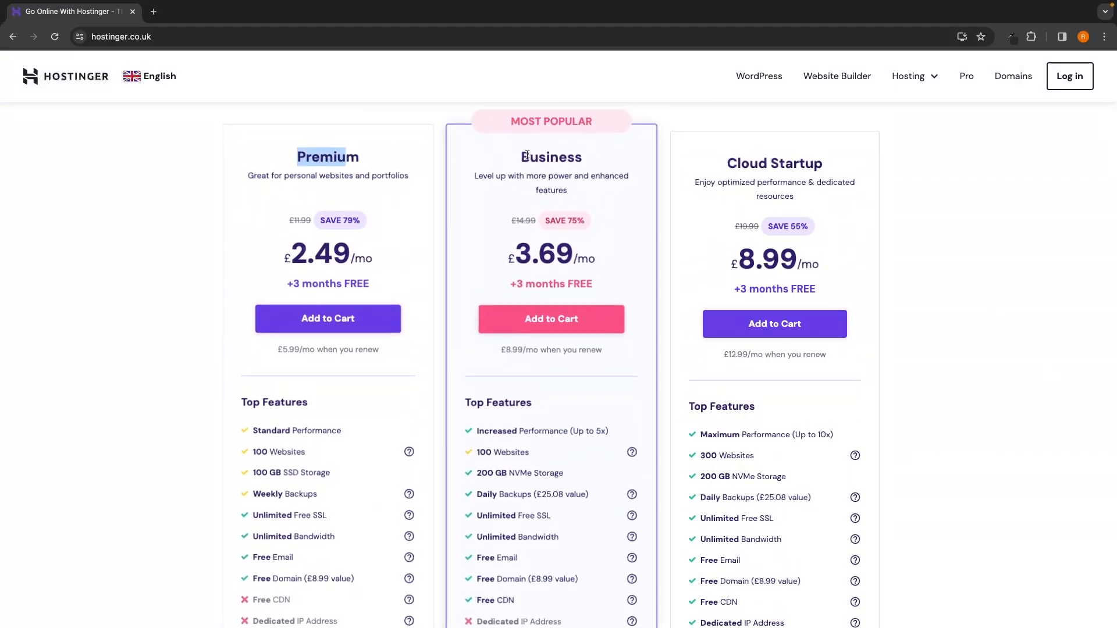
left_click_drag(518, 153, 588, 157)
left_click(718, 161)
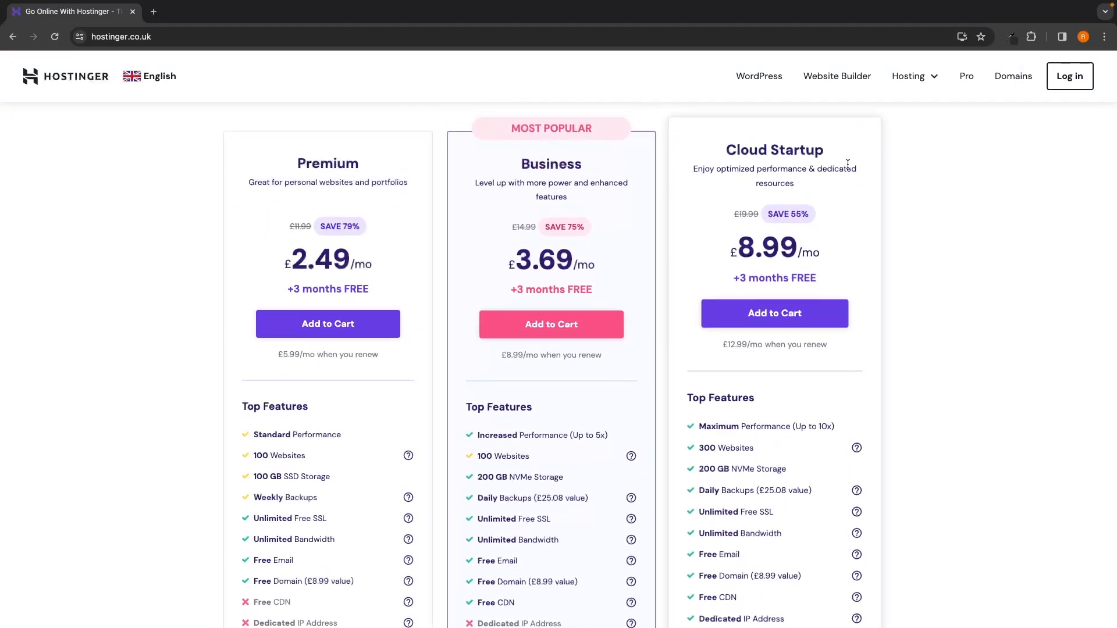
scroll(867, 233, "down", 1)
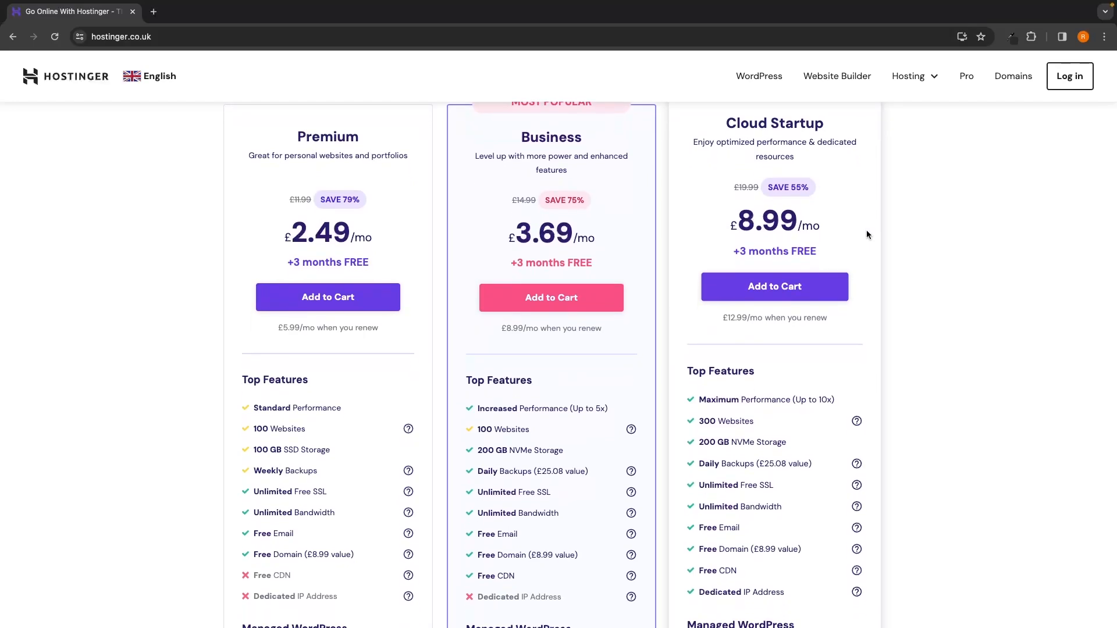
scroll(556, 326, "down", 3)
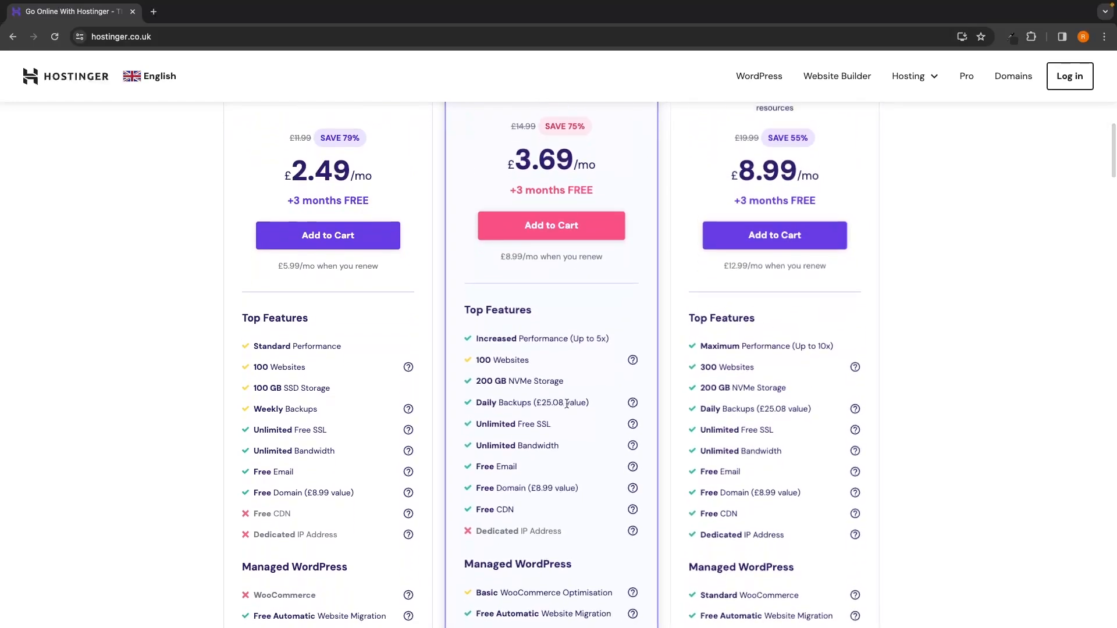
scroll(620, 438, "down", 1)
scroll(620, 438, "up", 5)
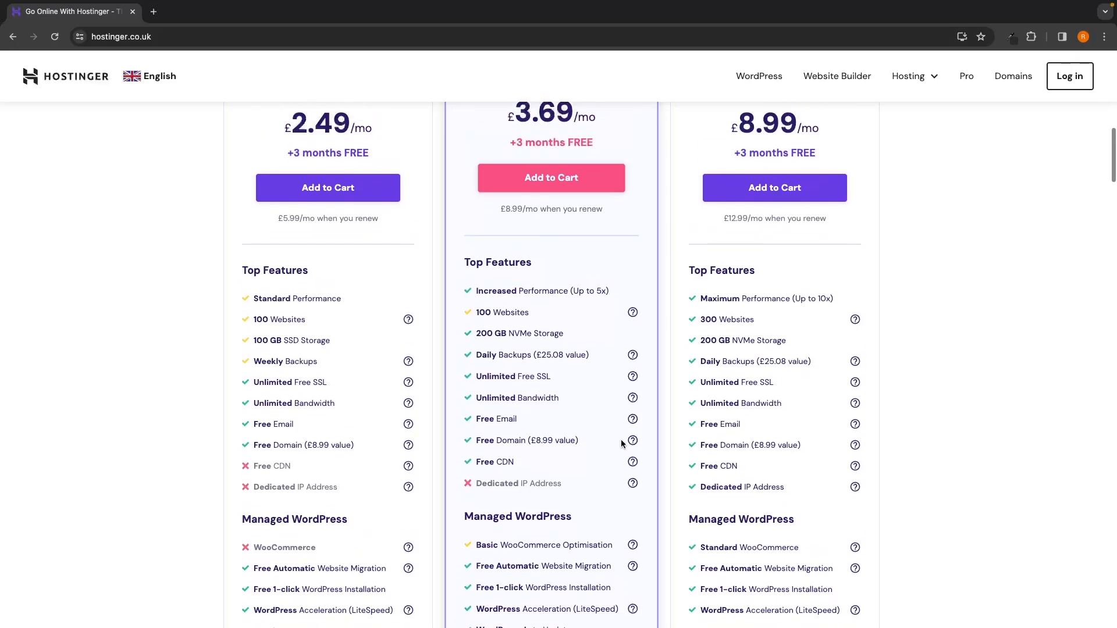
scroll(940, 488, "down", 1)
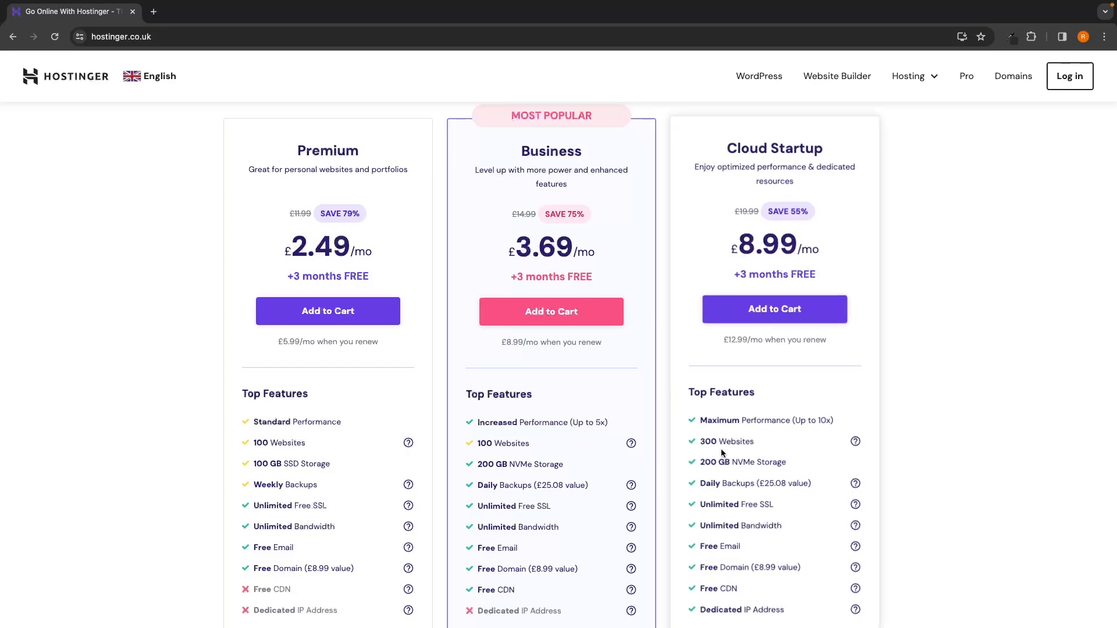
left_click_drag(476, 414, 617, 412)
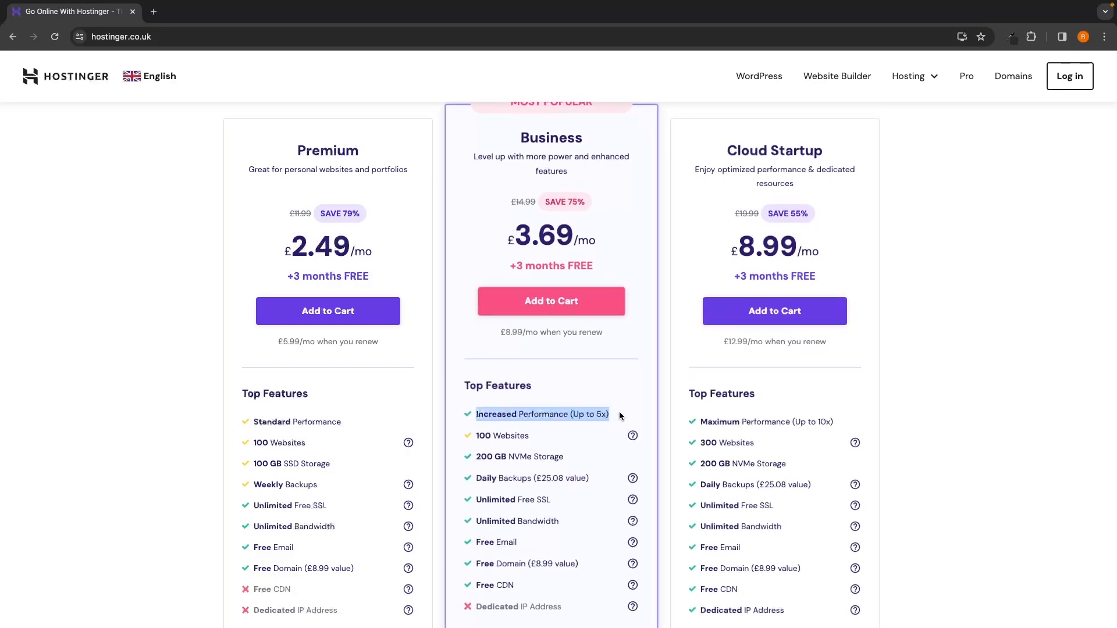
left_click(619, 414)
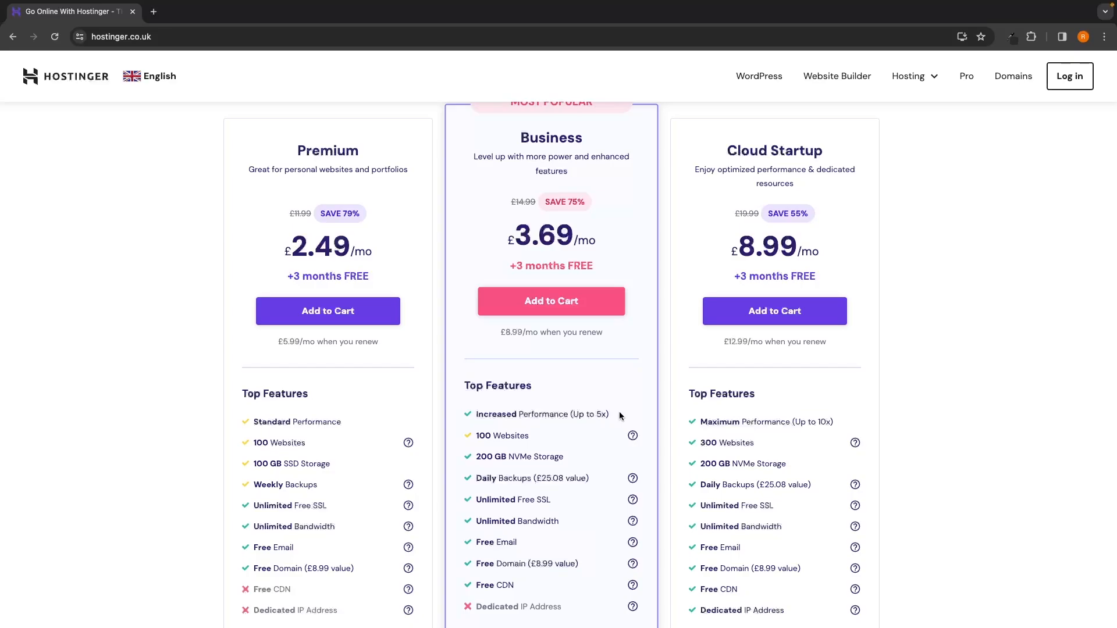
left_click_drag(293, 137, 373, 139)
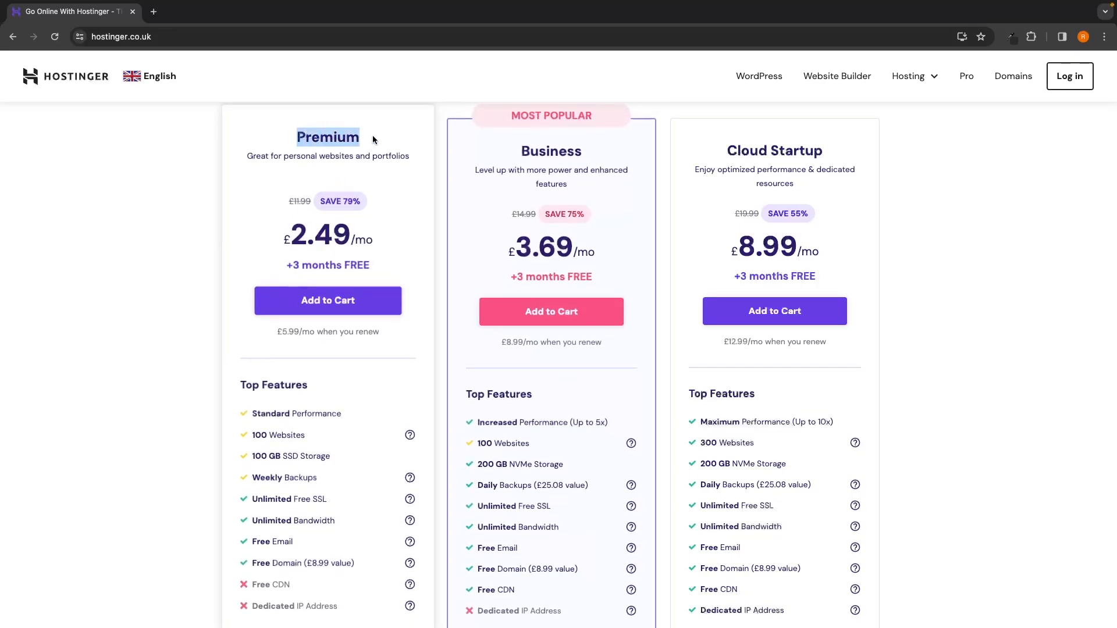
left_click(378, 136)
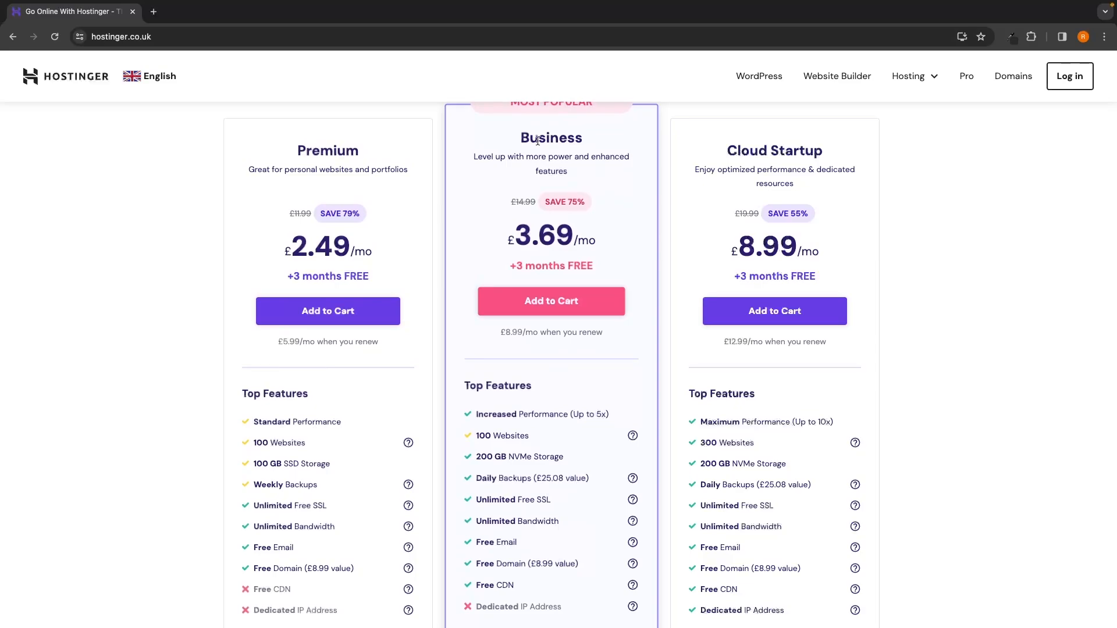
left_click_drag(726, 135, 821, 132)
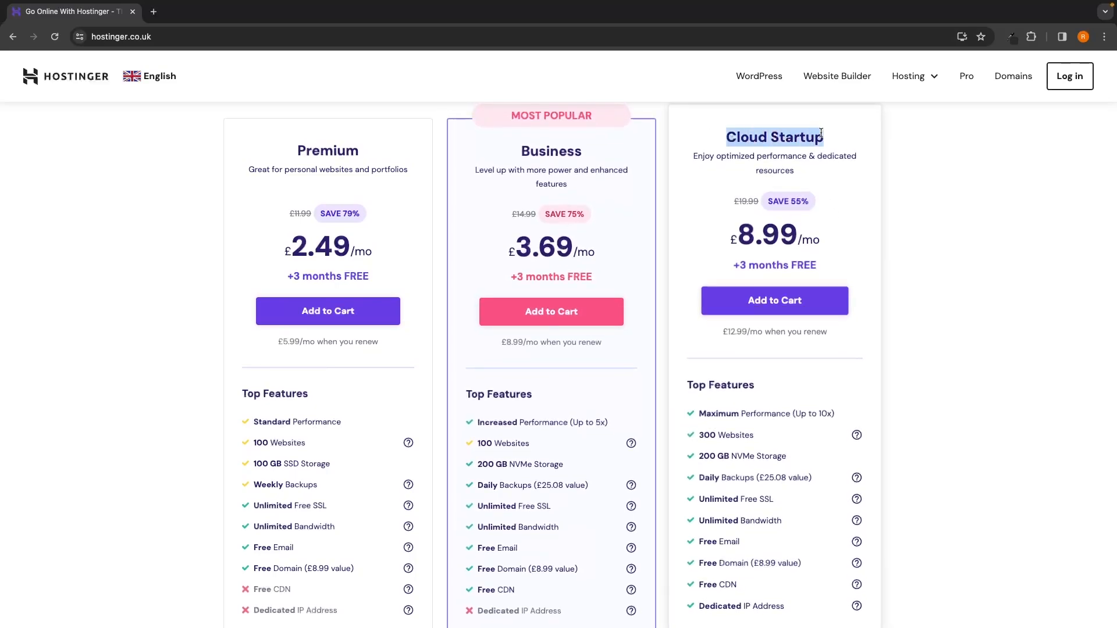
left_click(724, 154)
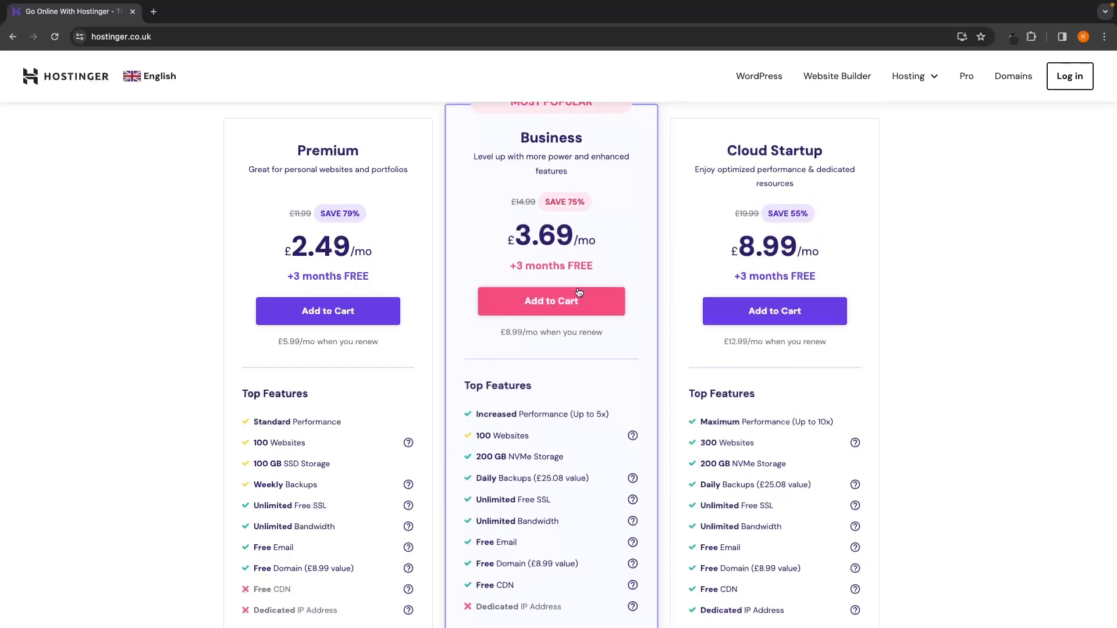
Add the Business hosting plan to the cart and bring up its billing period options
left_click(541, 301)
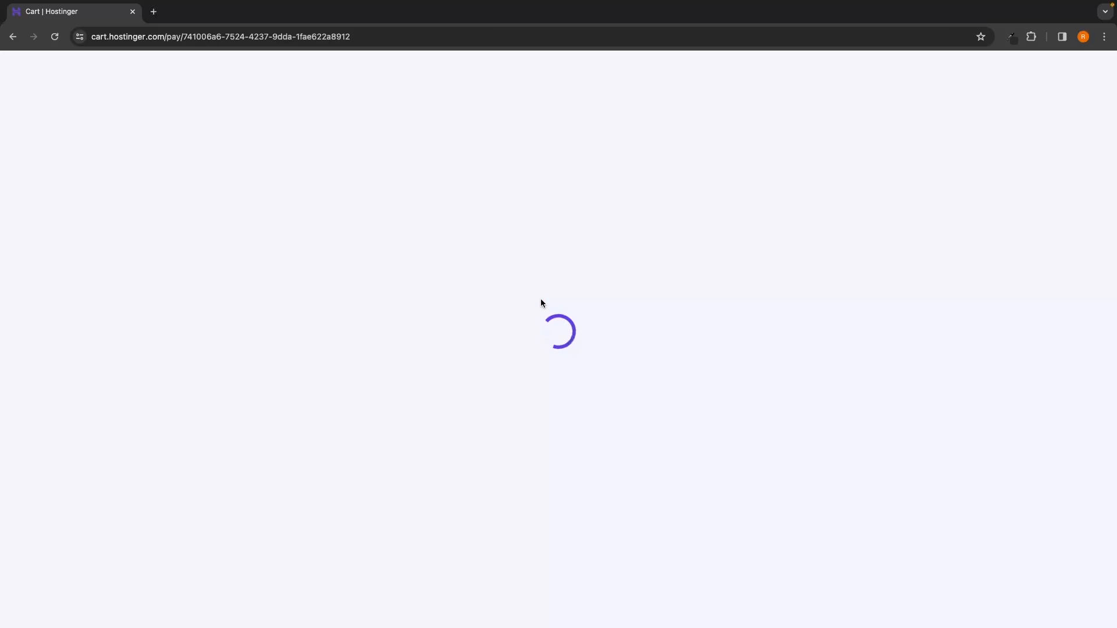
scroll(540, 301, "down", 2)
scroll(540, 298, "down", 3)
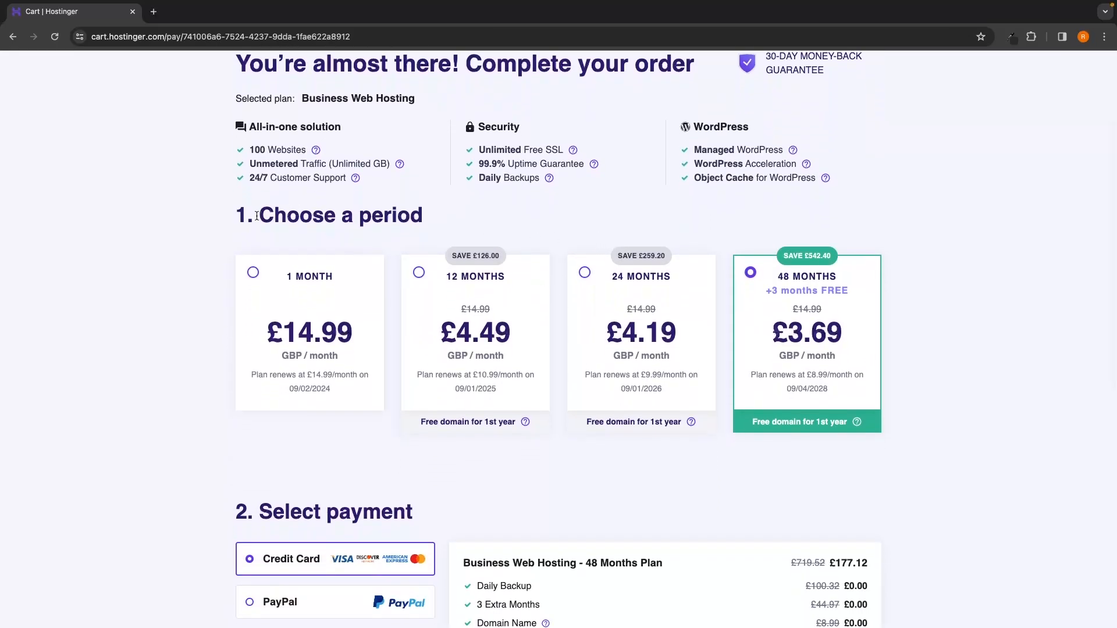
Set the Business plan's billing period to 12 months and review the order's payment section
left_click_drag(256, 216, 452, 211)
left_click(495, 221)
left_click(318, 340)
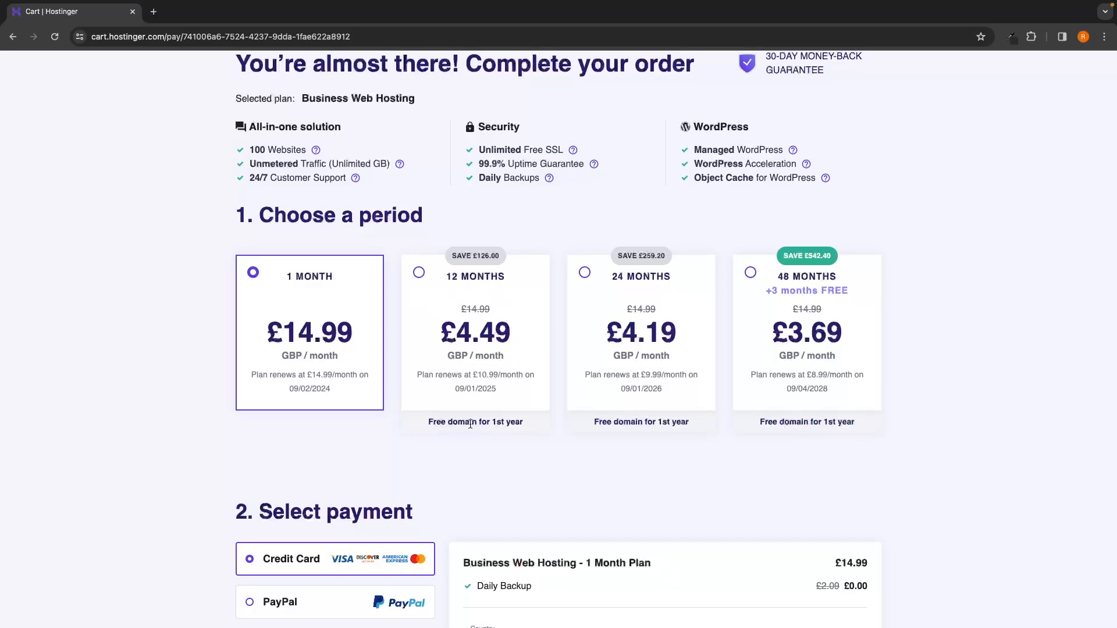
left_click_drag(421, 429, 518, 425)
left_click(540, 436)
scroll(768, 253, "down", 6)
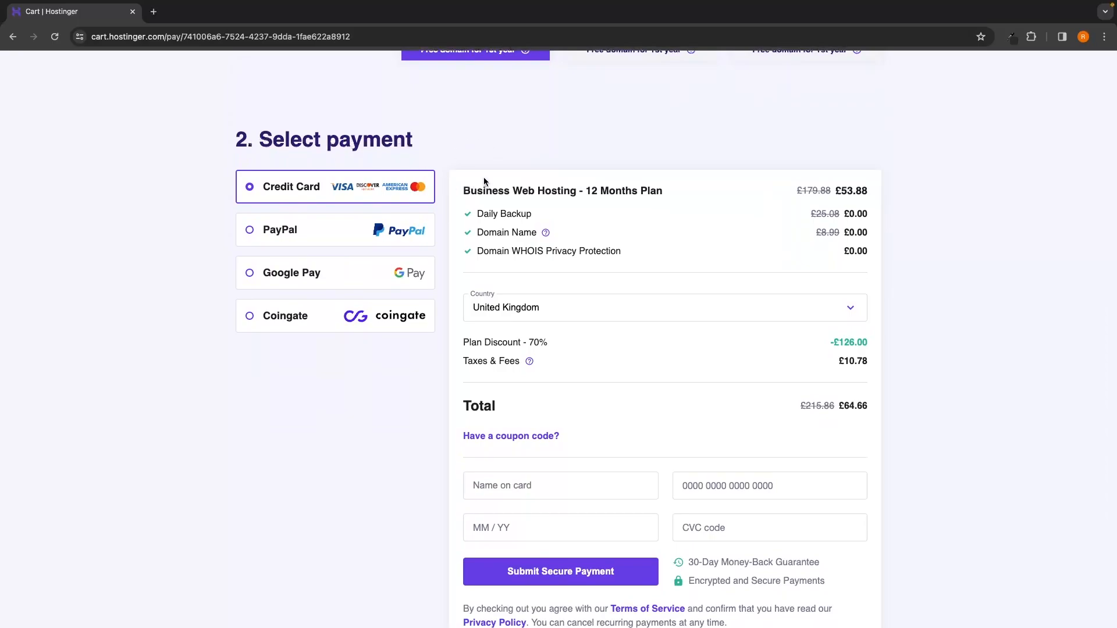
scroll(446, 315, "down", 1)
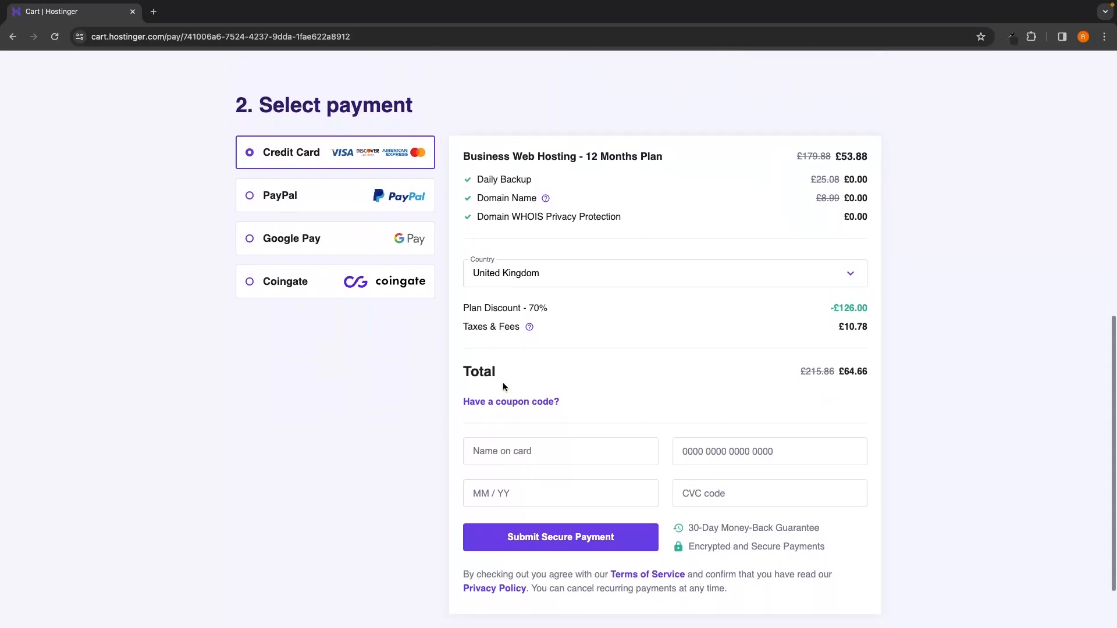
scroll(677, 372, "down", 1)
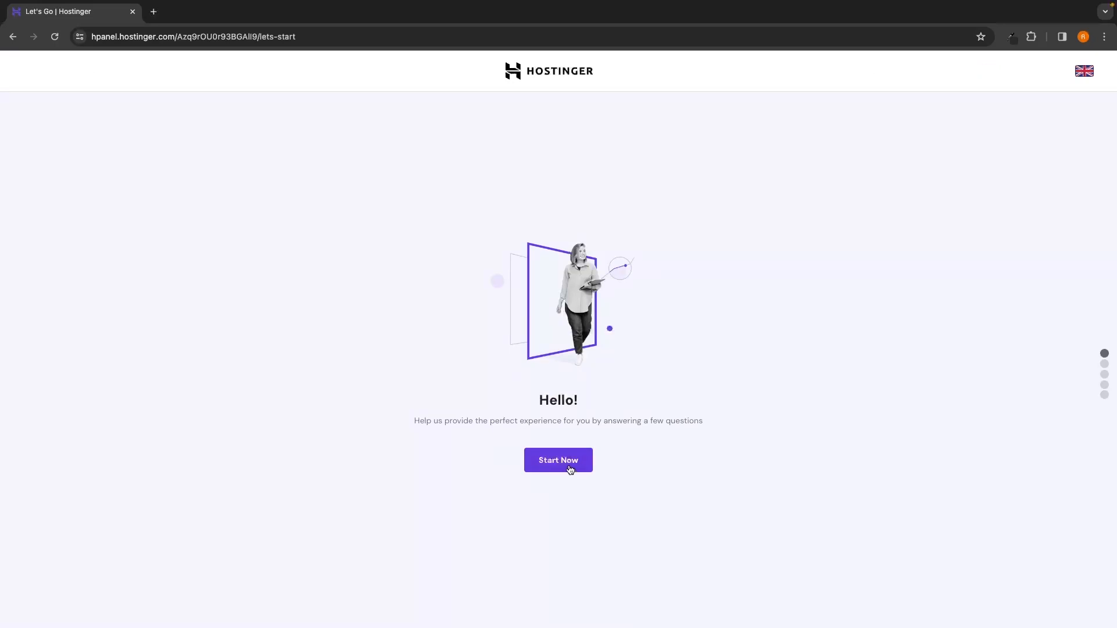
Start the website setup questionnaire and look over the website ownership question and the WordPress account login form
left_click(570, 469)
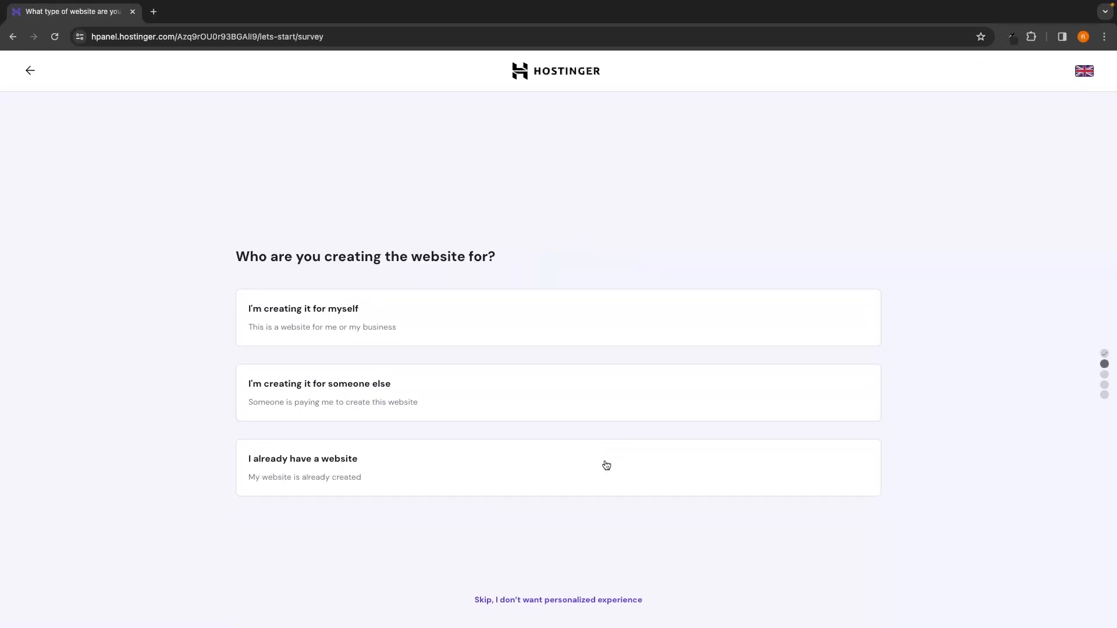
left_click_drag(229, 231, 483, 232)
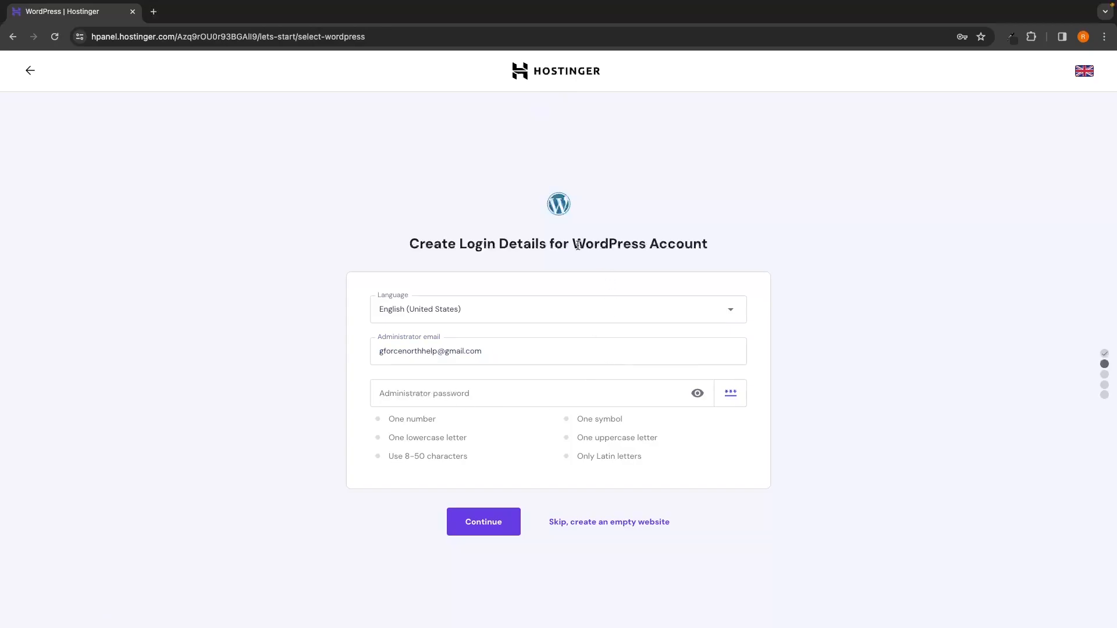
left_click_drag(573, 244, 646, 245)
left_click(774, 279)
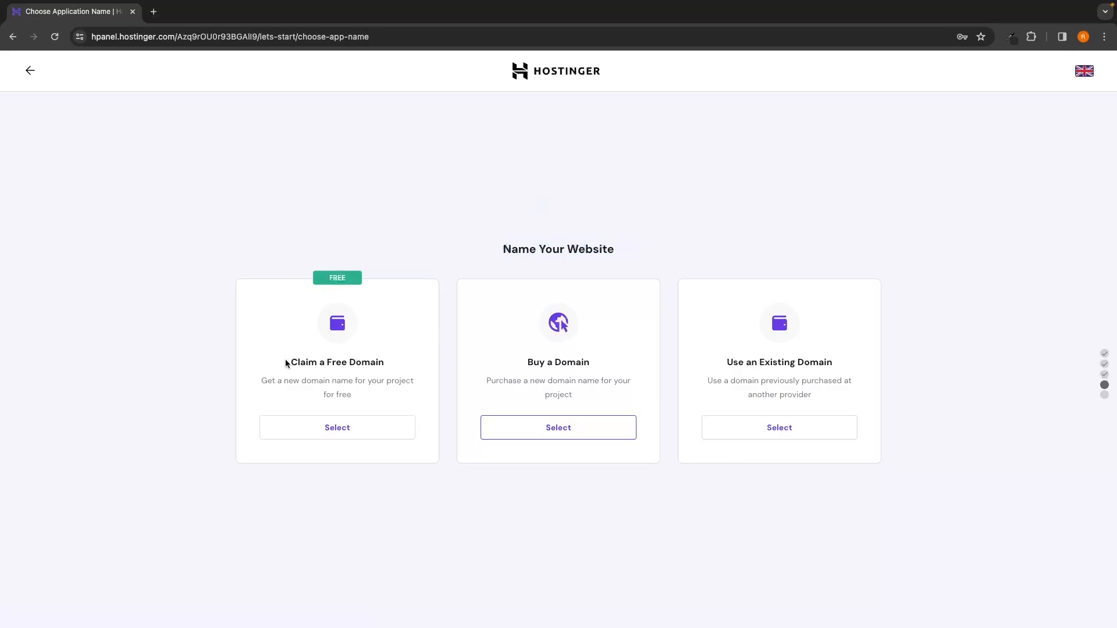
Choose to claim a free domain and check the availability of gforce-north with the .com extension
left_click_drag(286, 364, 388, 362)
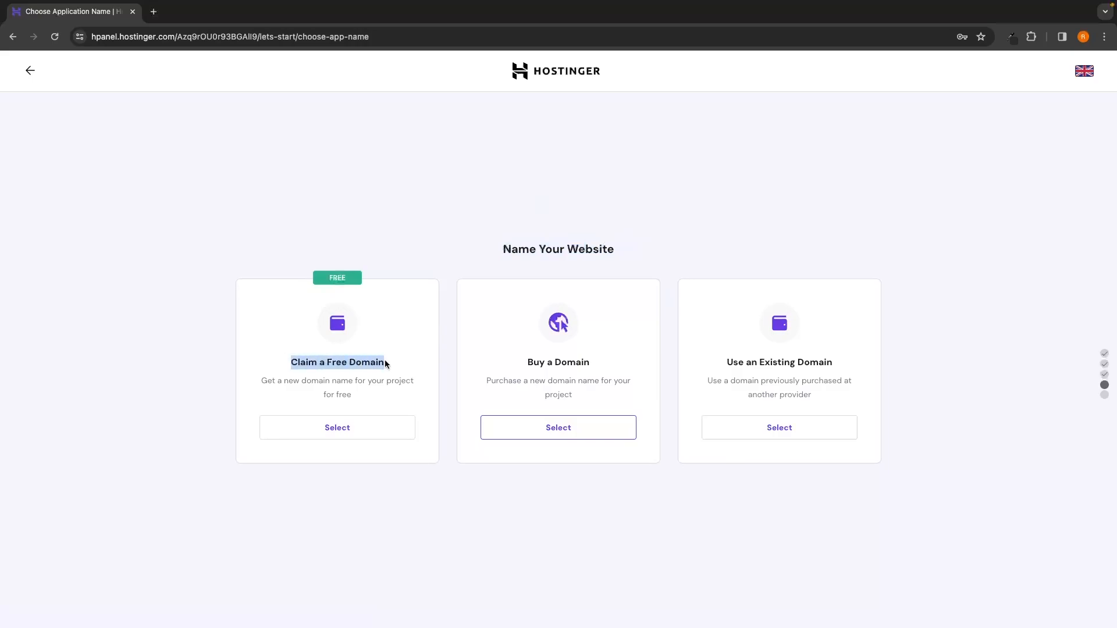
left_click(387, 362)
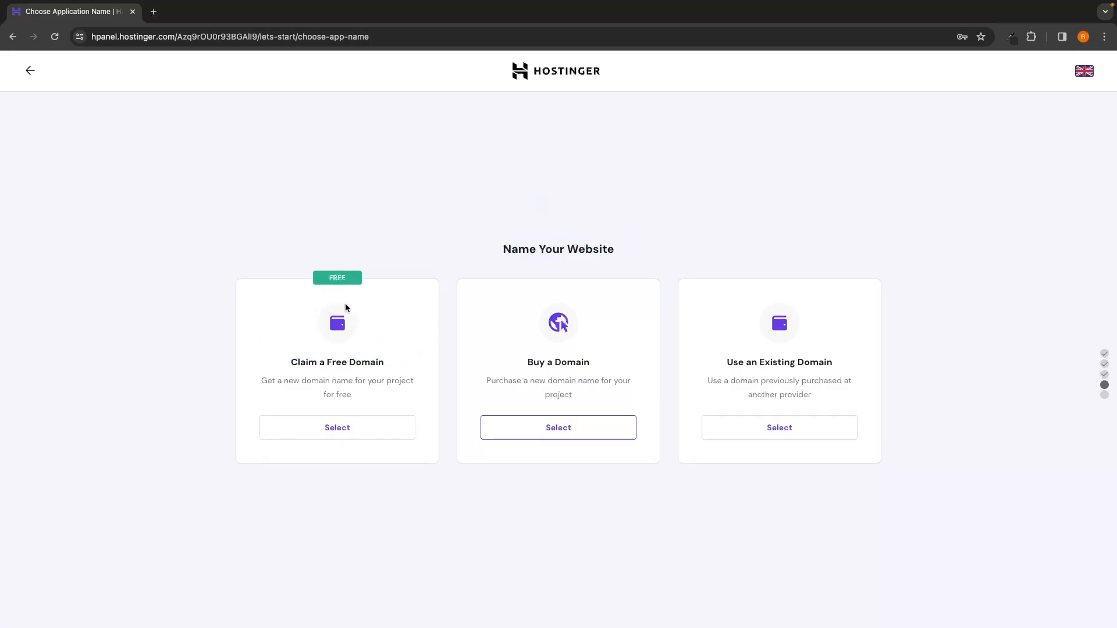
left_click(317, 434)
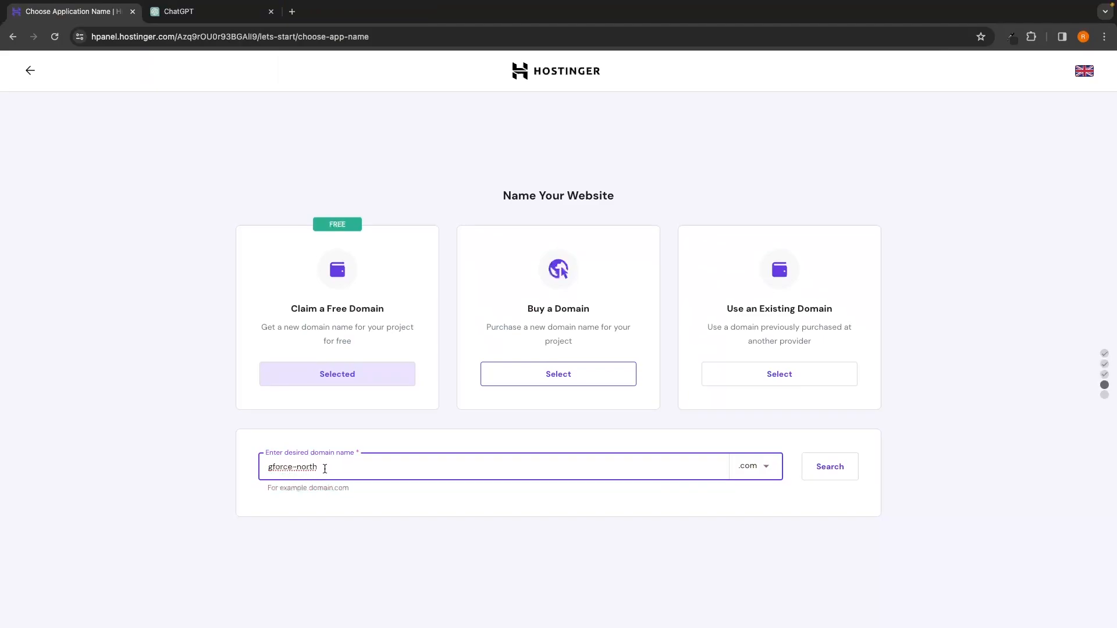
left_click(828, 467)
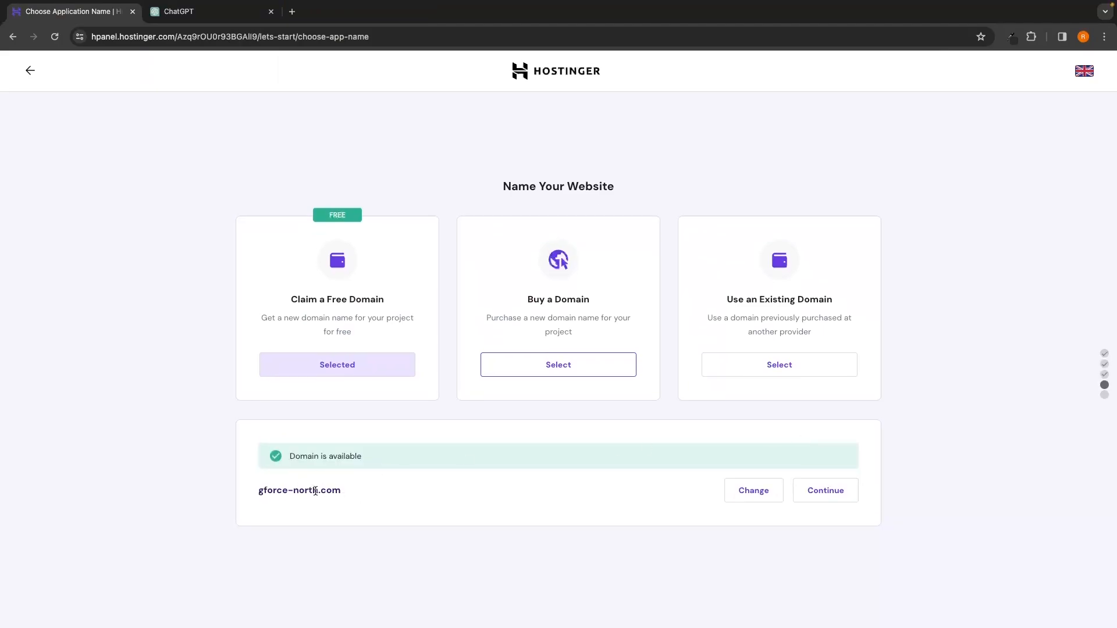
Accept gforce-north.com as the domain and confirm United Kingdom and Personal as the primary registration details
left_click_drag(247, 491, 340, 490)
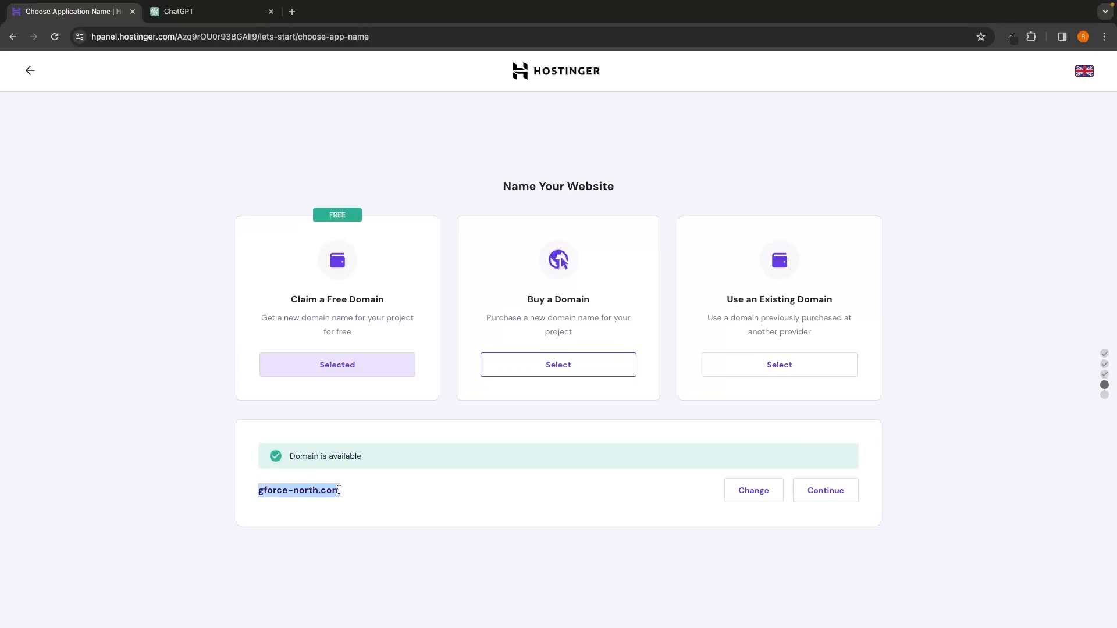
left_click(352, 493)
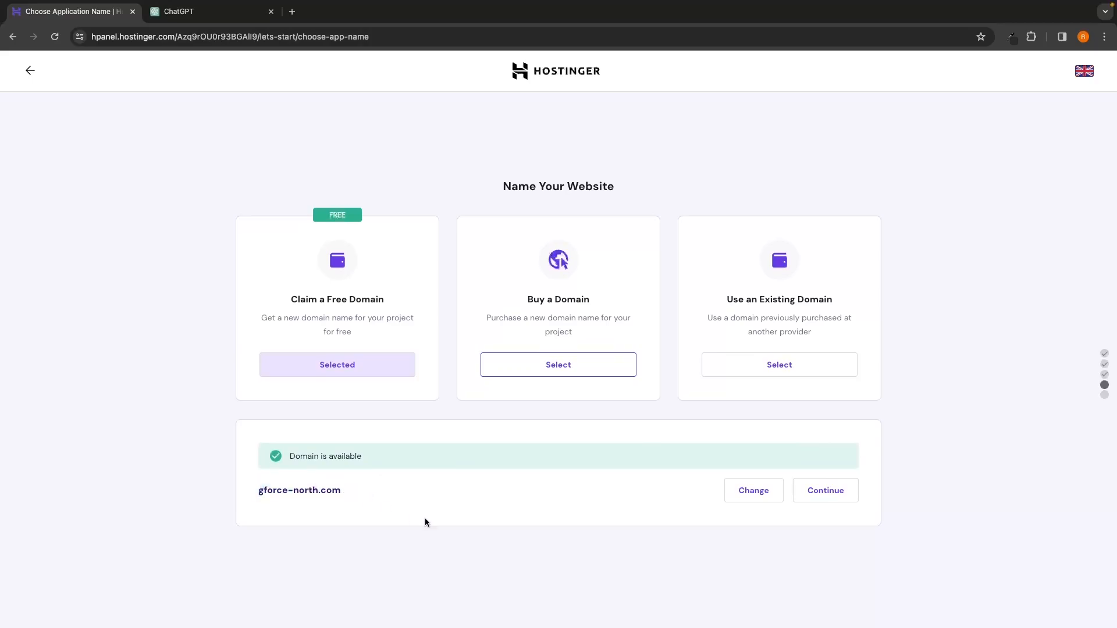
left_click(829, 496)
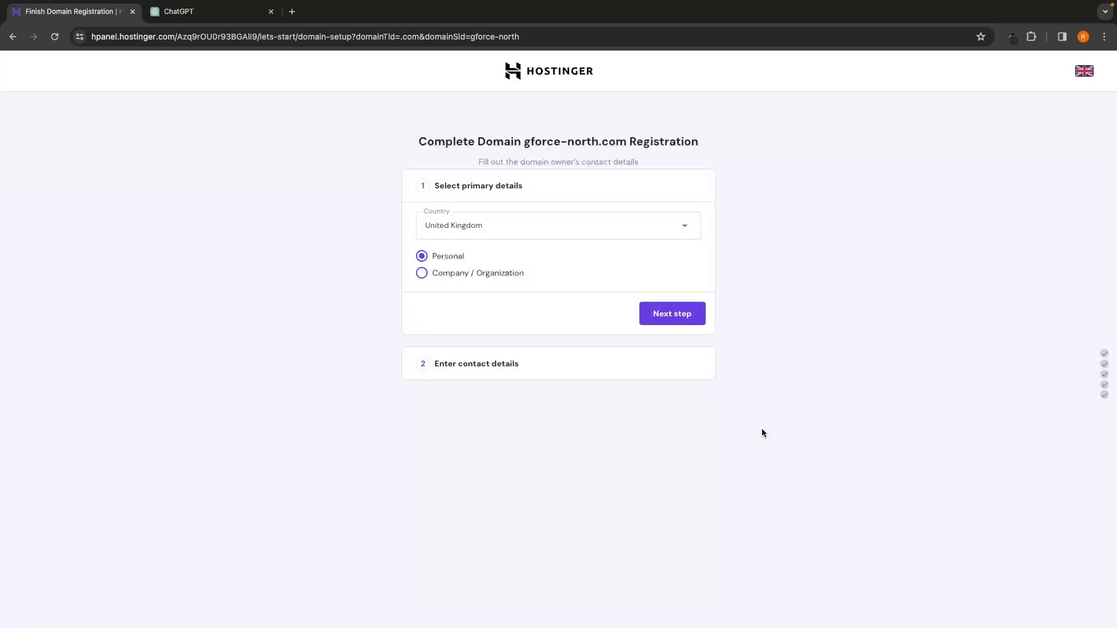
left_click(671, 312)
left_click_drag(428, 149, 533, 152)
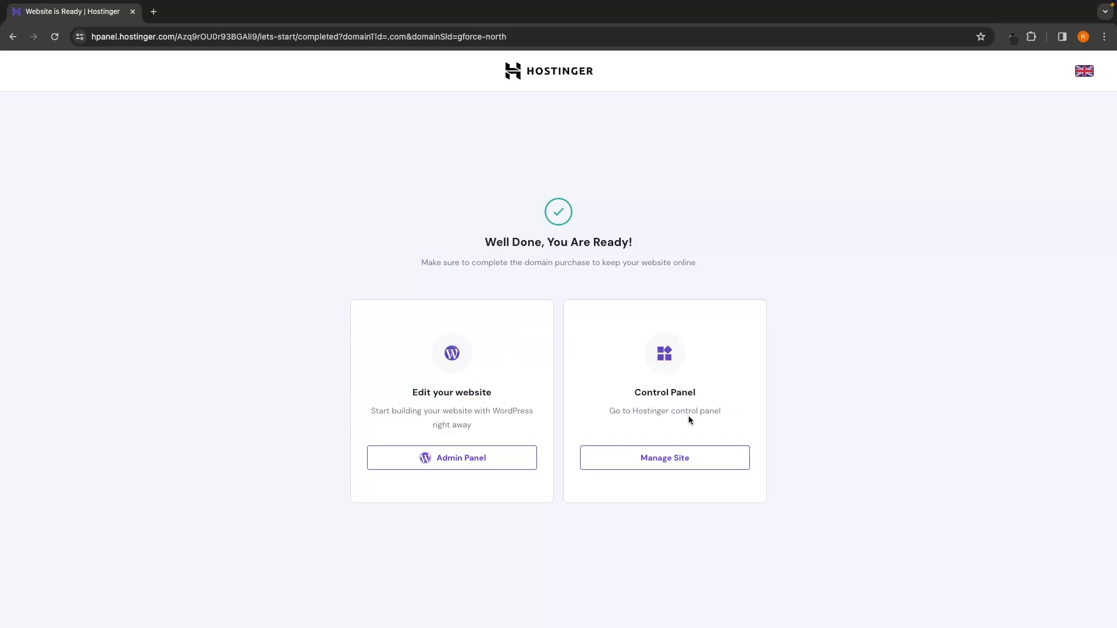
Open the WordPress admin panel of gforce-north.com from its hosting dashboard and go to the page for adding new plugins
left_click(663, 464)
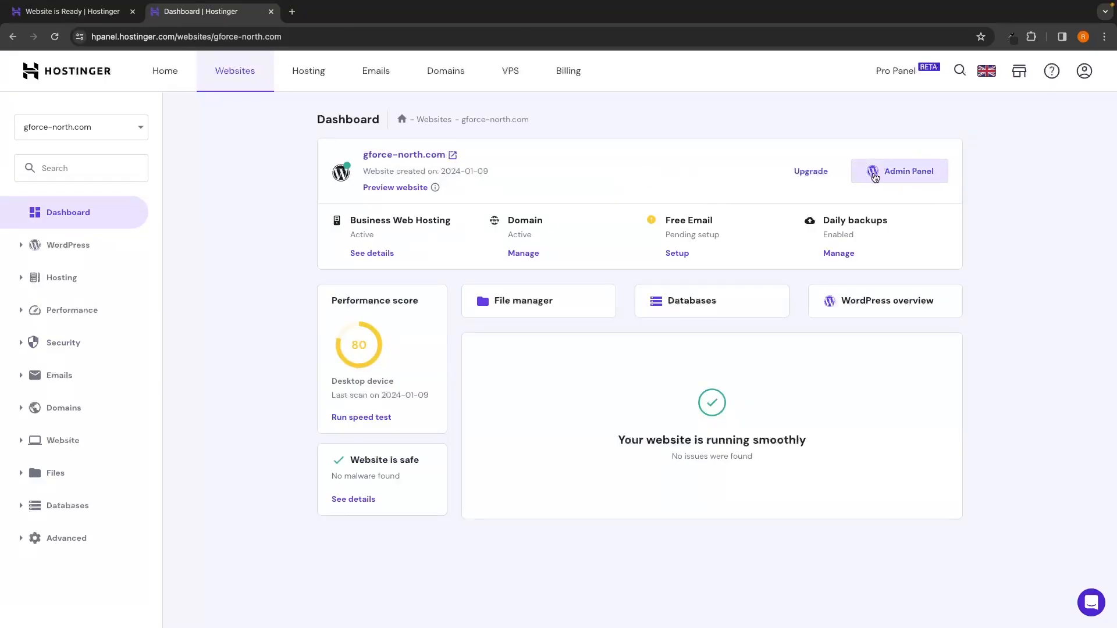
left_click(895, 177)
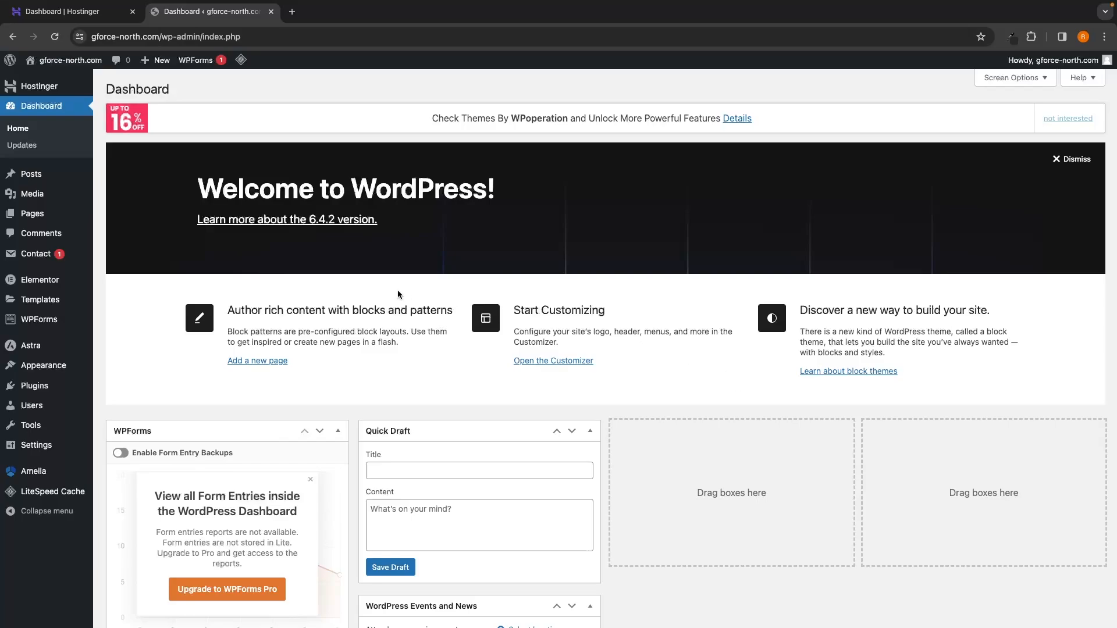
mouse_move(29, 390)
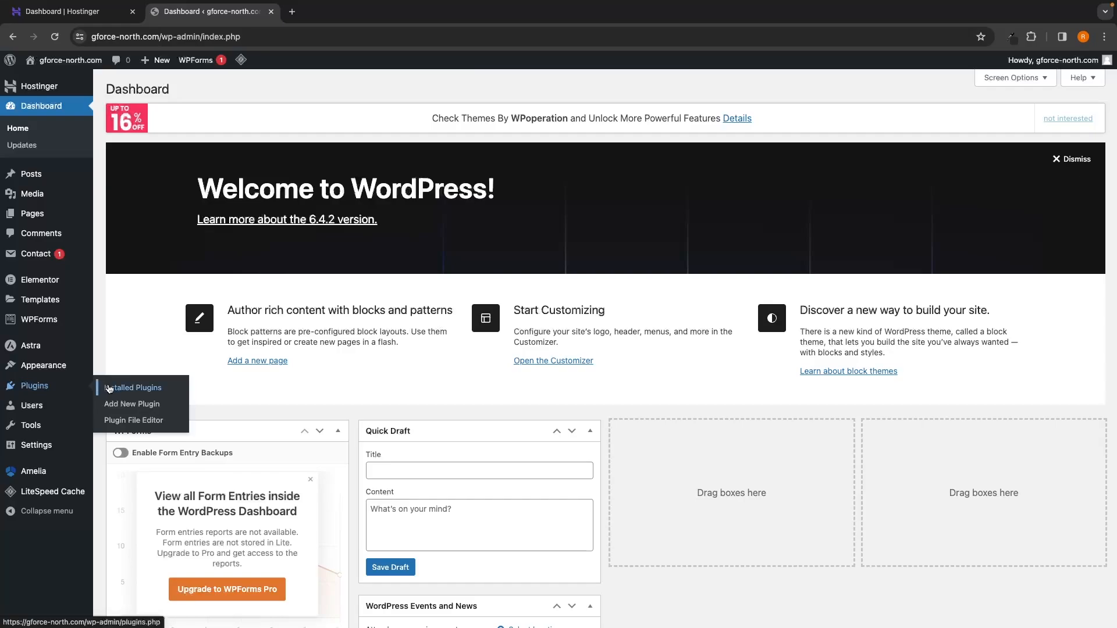
left_click(141, 411)
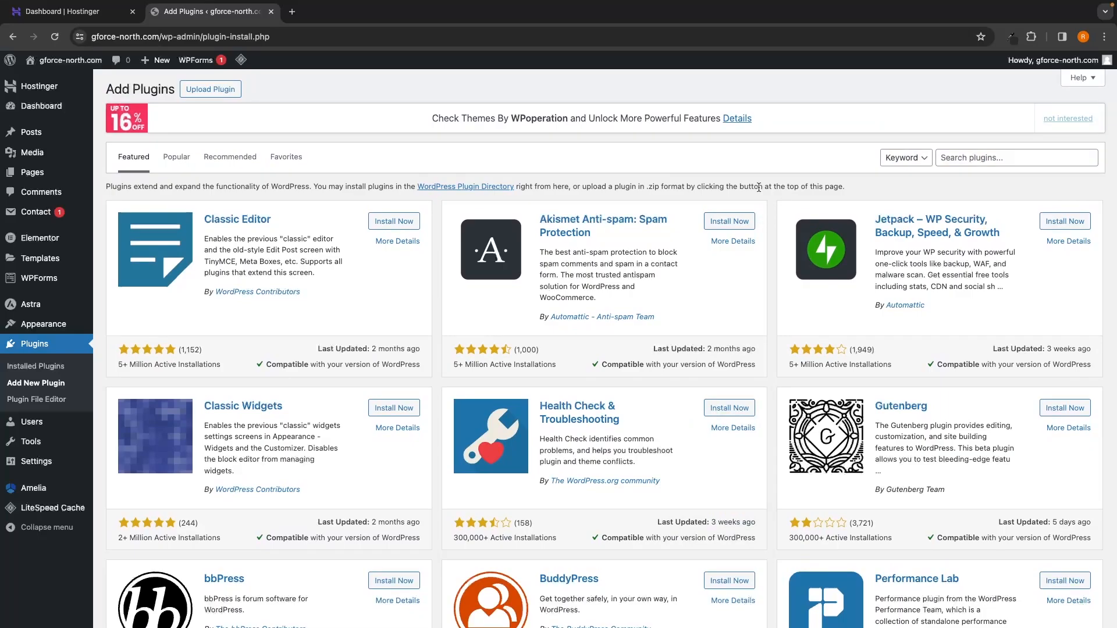
Search the plugins for starter templates, then install and activate the Starter Templates plugin by Brainstorm Force
left_click(945, 158)
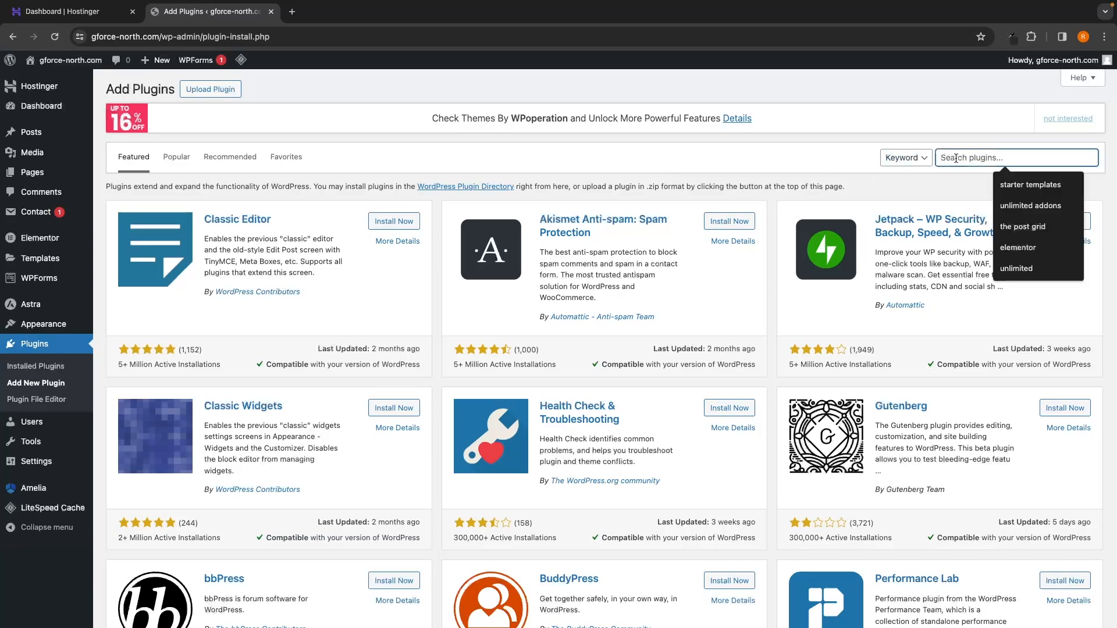
type("starter")
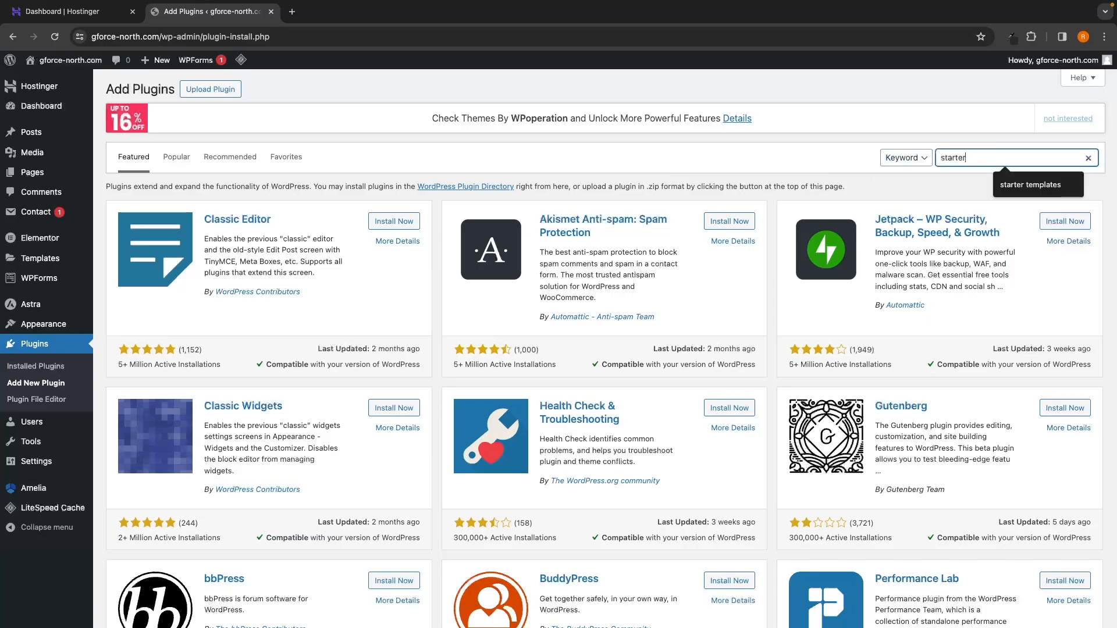
type(" templates")
key("Return")
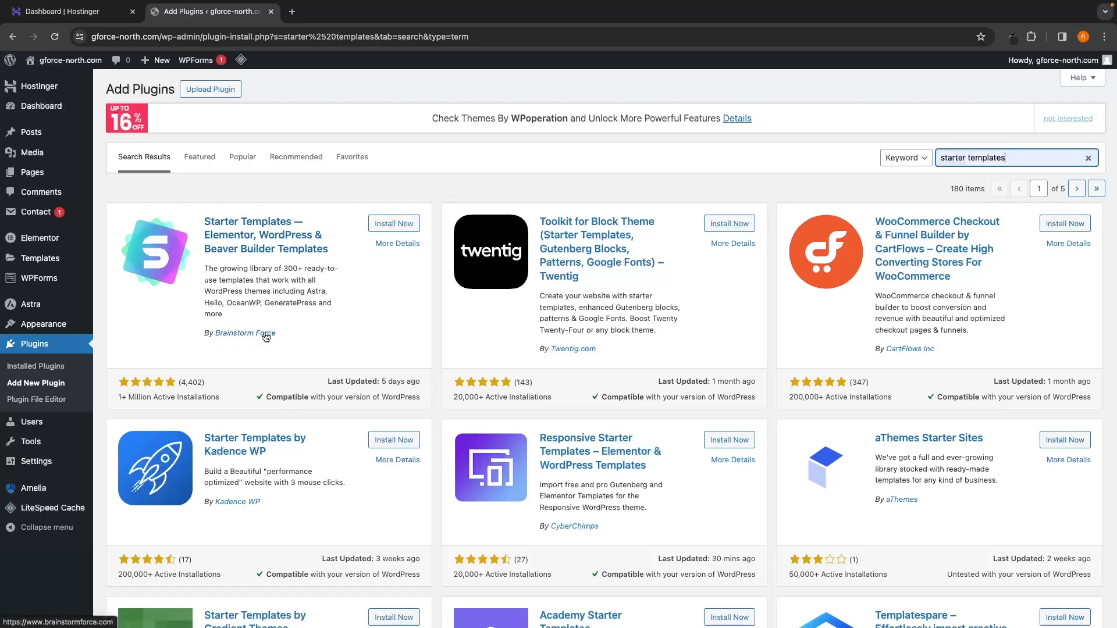
left_click(394, 226)
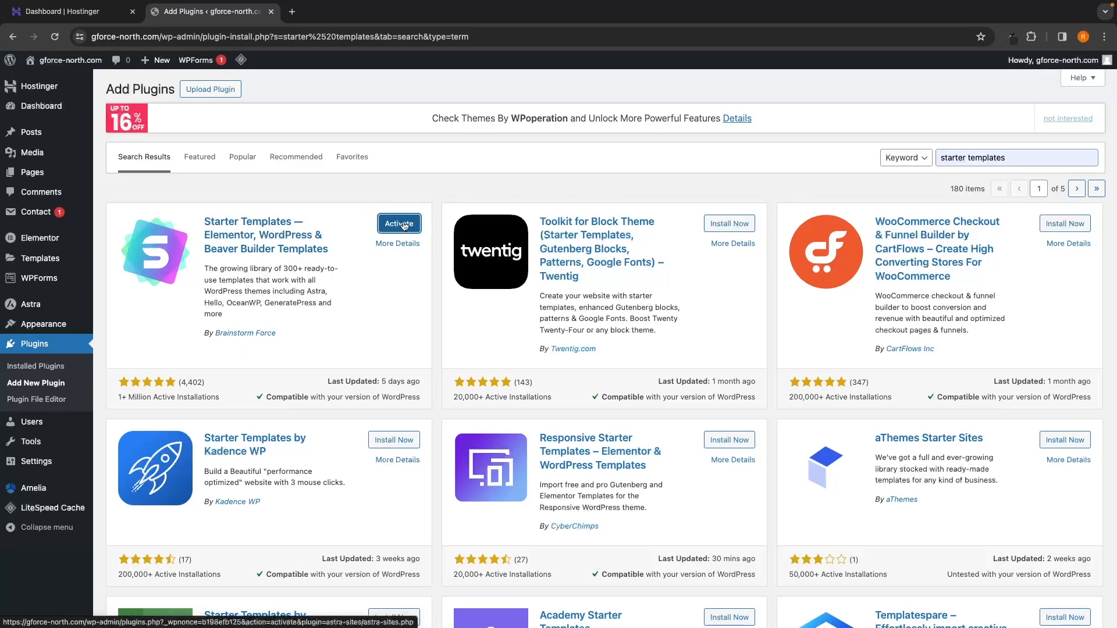
left_click(401, 226)
left_click(401, 230)
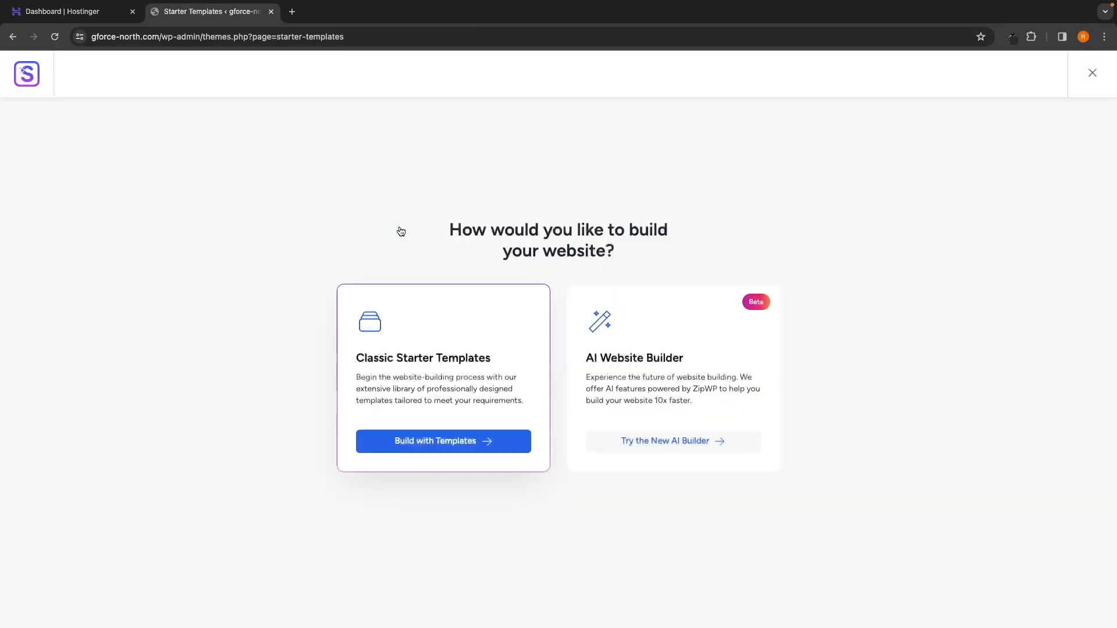
Choose to build the website with Classic Starter Templates and select Elementor as the page builder
left_click_drag(451, 228, 674, 242)
left_click(672, 242)
left_click_drag(356, 359, 479, 358)
left_click(495, 359)
left_click(449, 446)
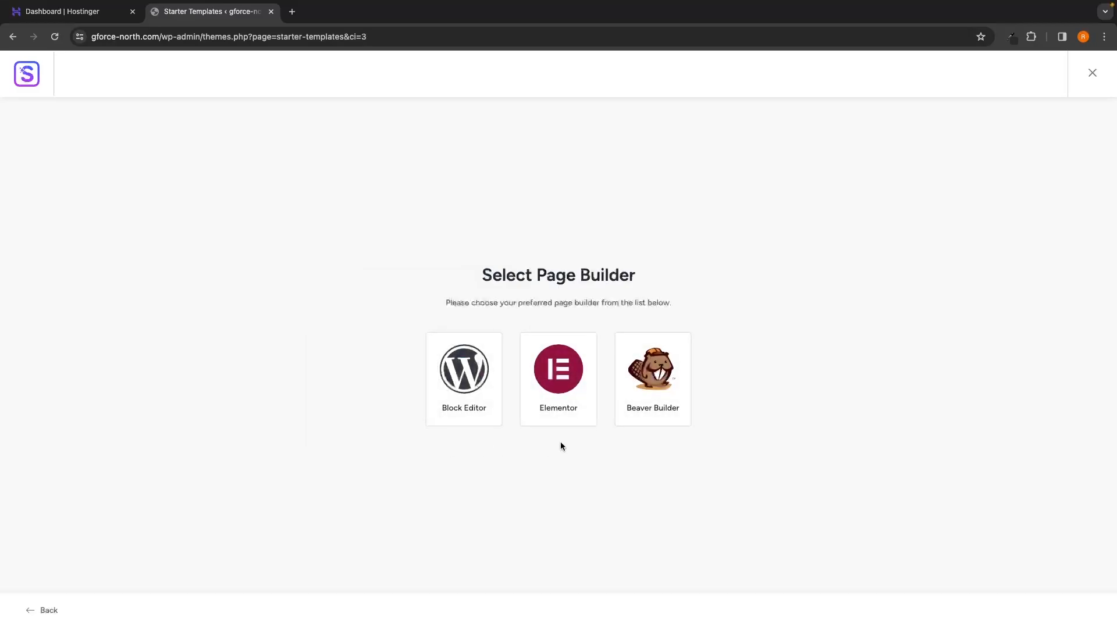
left_click_drag(484, 266, 633, 273)
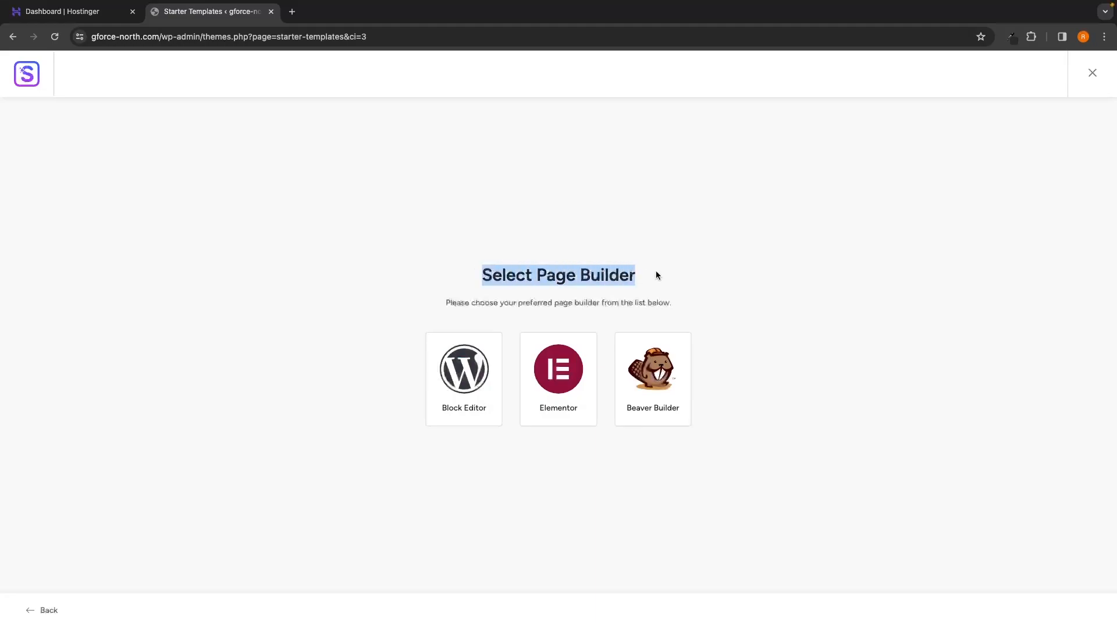
left_click(655, 271)
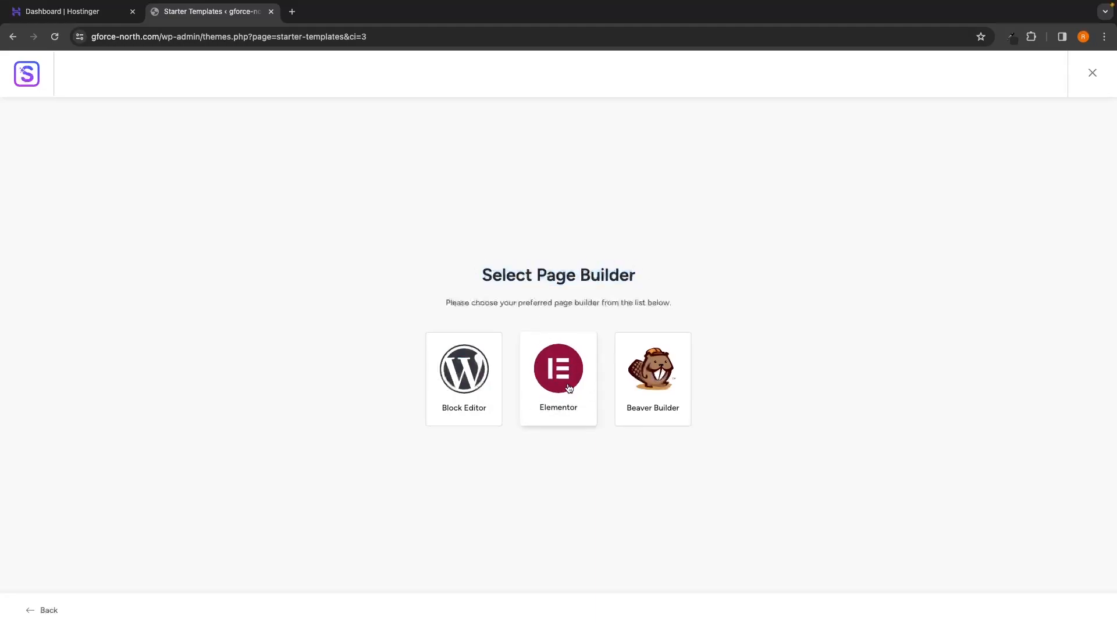
left_click(570, 403)
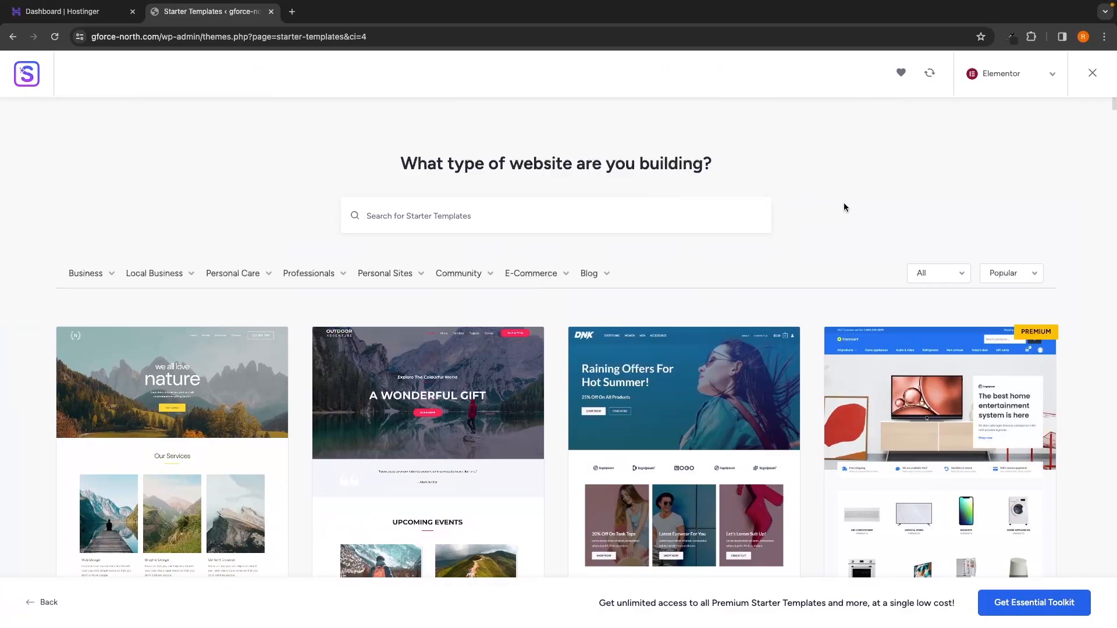
Browse the Elementor starter templates, search them for fitness and look over the matching designs
scroll(845, 207, "down", 8)
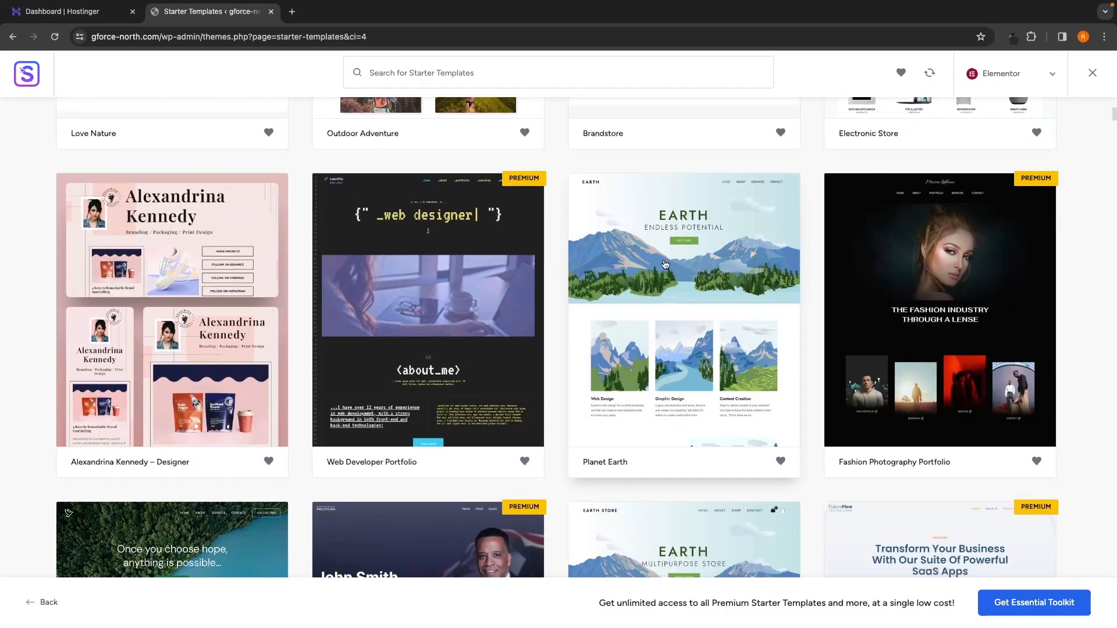
scroll(665, 263, "up", 8)
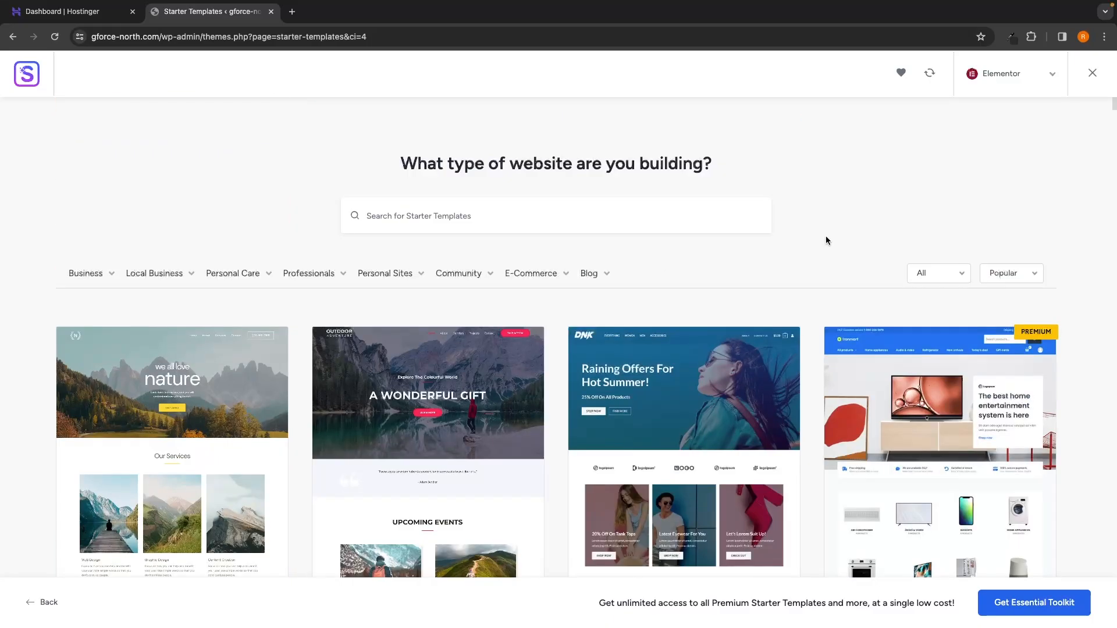
left_click(421, 220)
type("fitness")
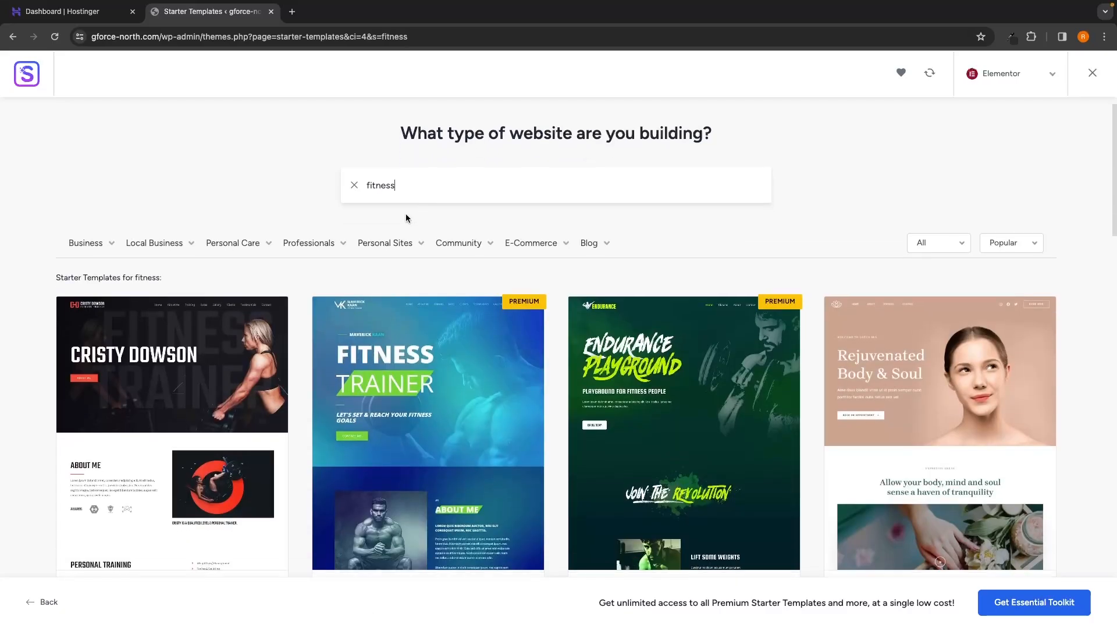
scroll(407, 218, "down", 3)
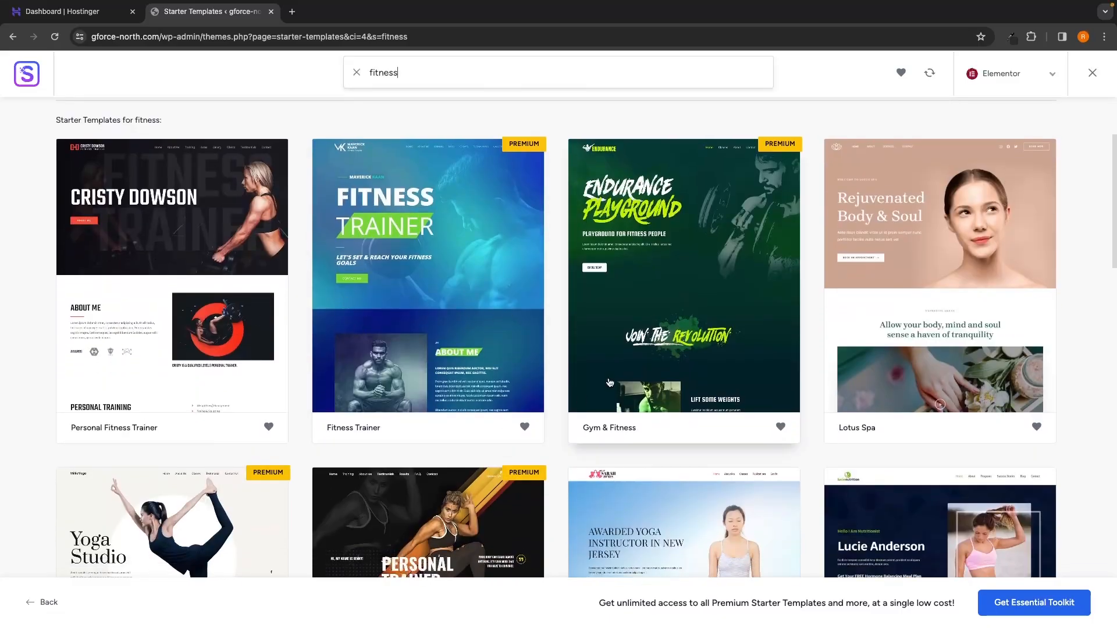
scroll(446, 279, "down", 2)
scroll(447, 195, "up", 5)
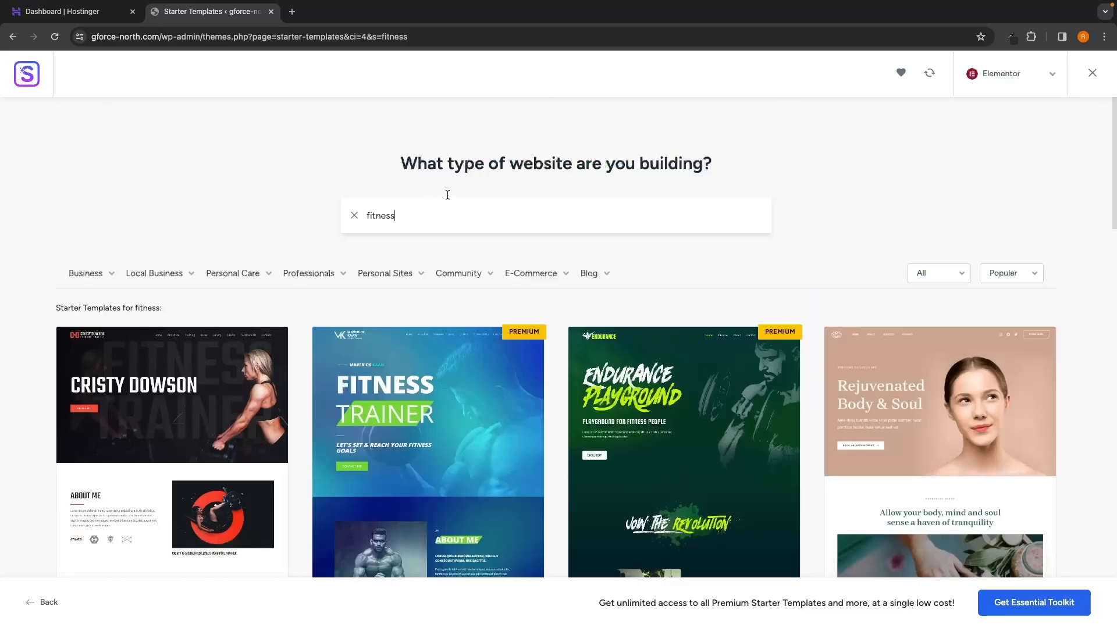
Search the starter templates for coffee, look over the matching designs and clear the search
double_click(410, 211)
type("coffee")
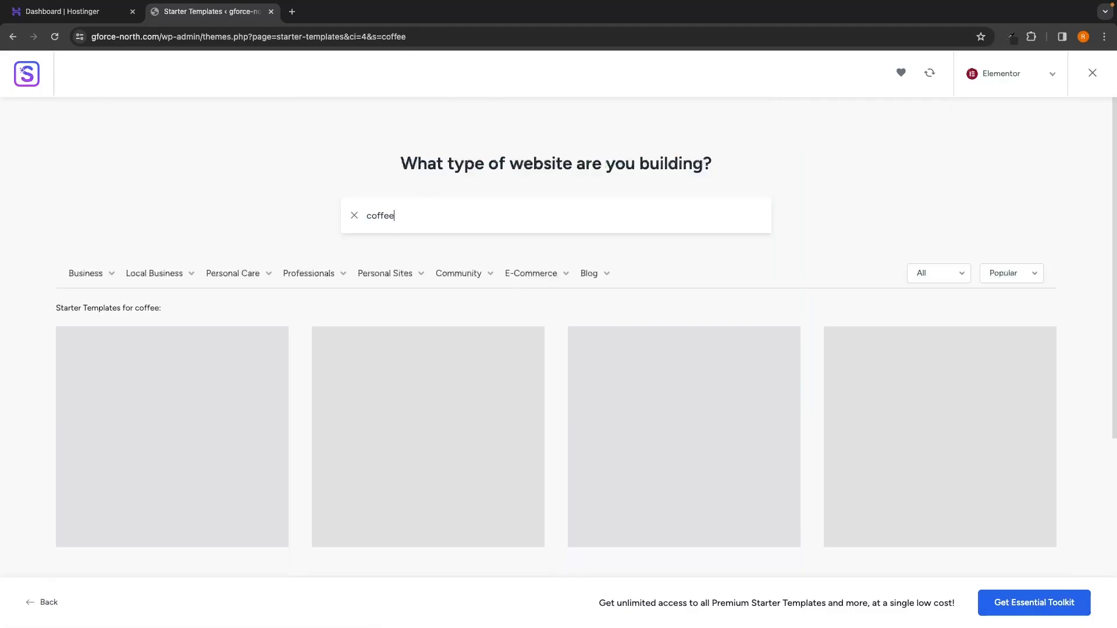
scroll(445, 262, "down", 2)
scroll(938, 311, "down", 3)
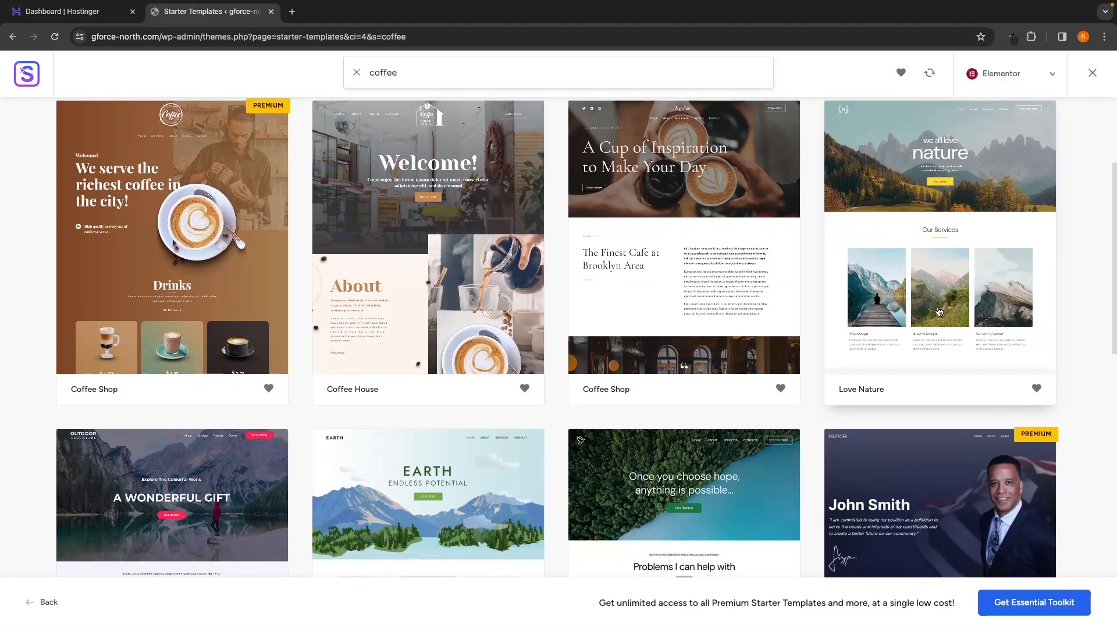
scroll(938, 311, "up", 4)
key("BackSpace")
key("BackSpace")
key("BackSpace")
key("BackSpace")
key("BackSpace")
key("BackSpace")
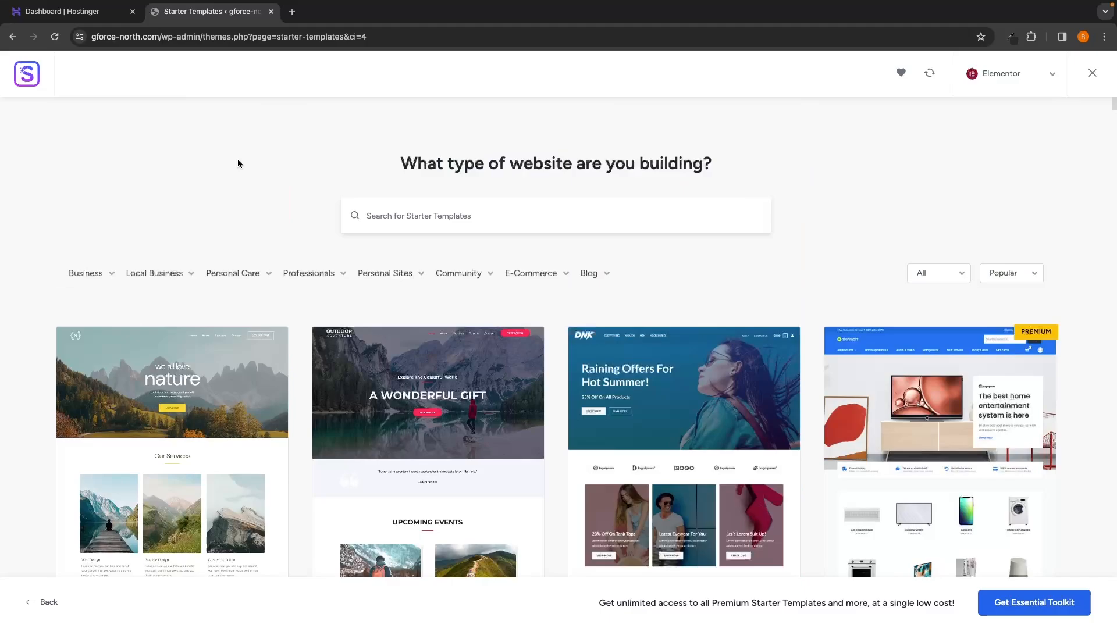
Look through the template categories and view the Electrician templates under Local Business
mouse_move(162, 275)
mouse_move(236, 277)
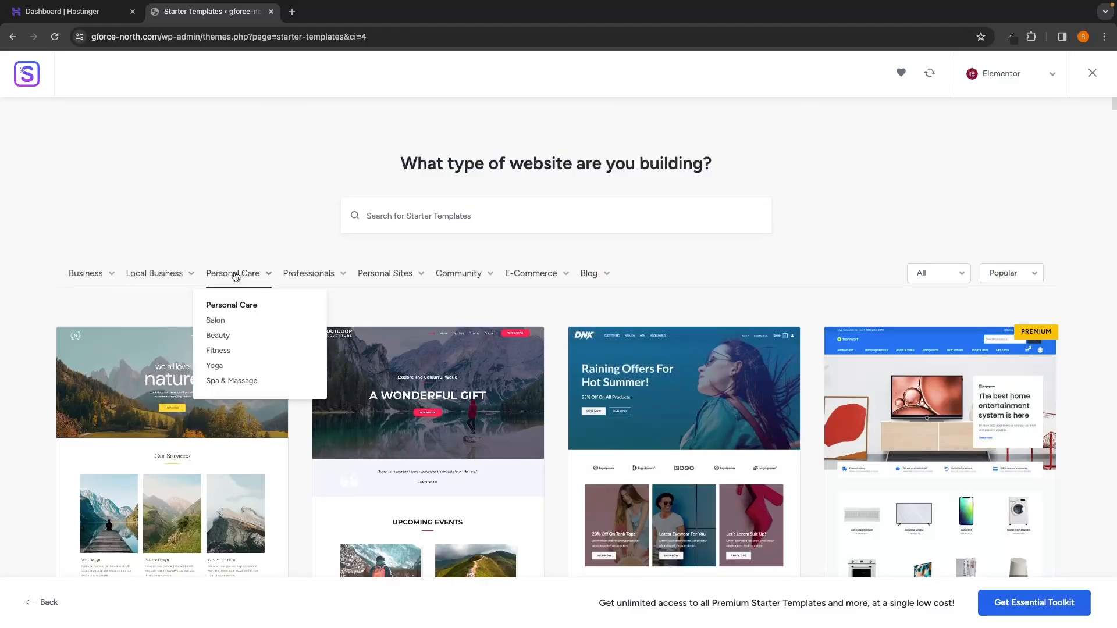
mouse_move(165, 302)
left_click(150, 321)
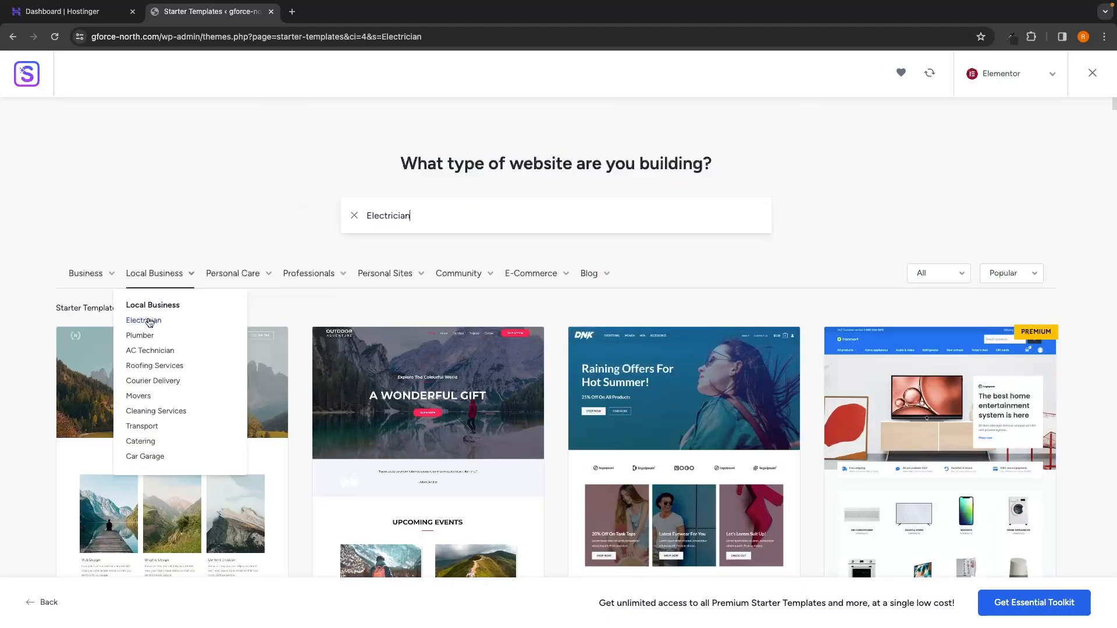
scroll(175, 349, "down", 2)
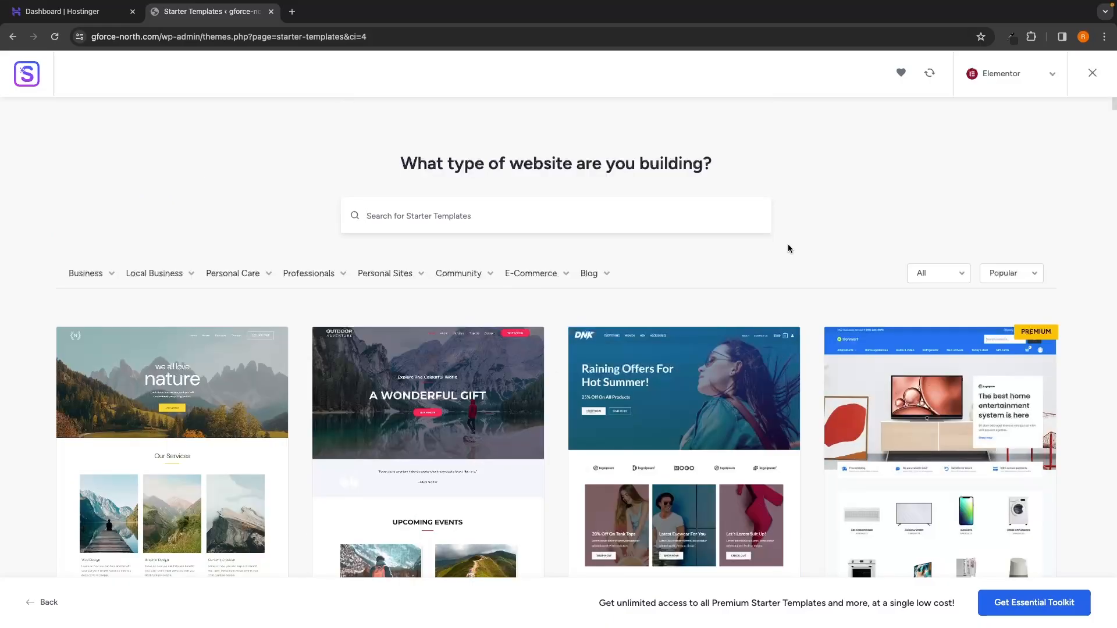
Search the starter templates for earth, select the Planet Earth template and look over its preview
type("earth")
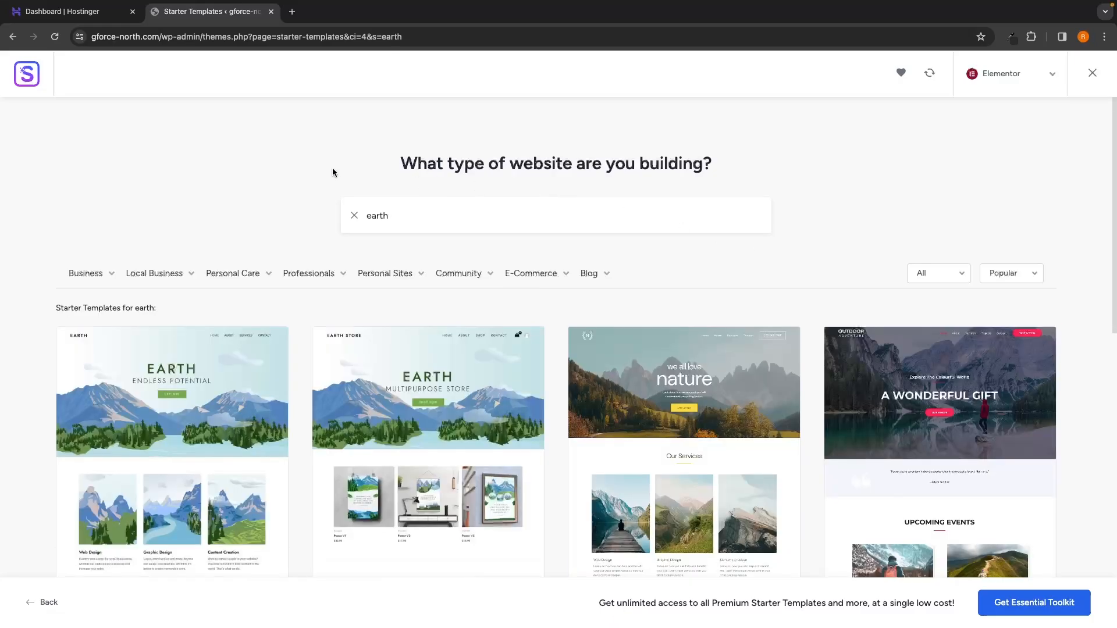
scroll(333, 173, "down", 2)
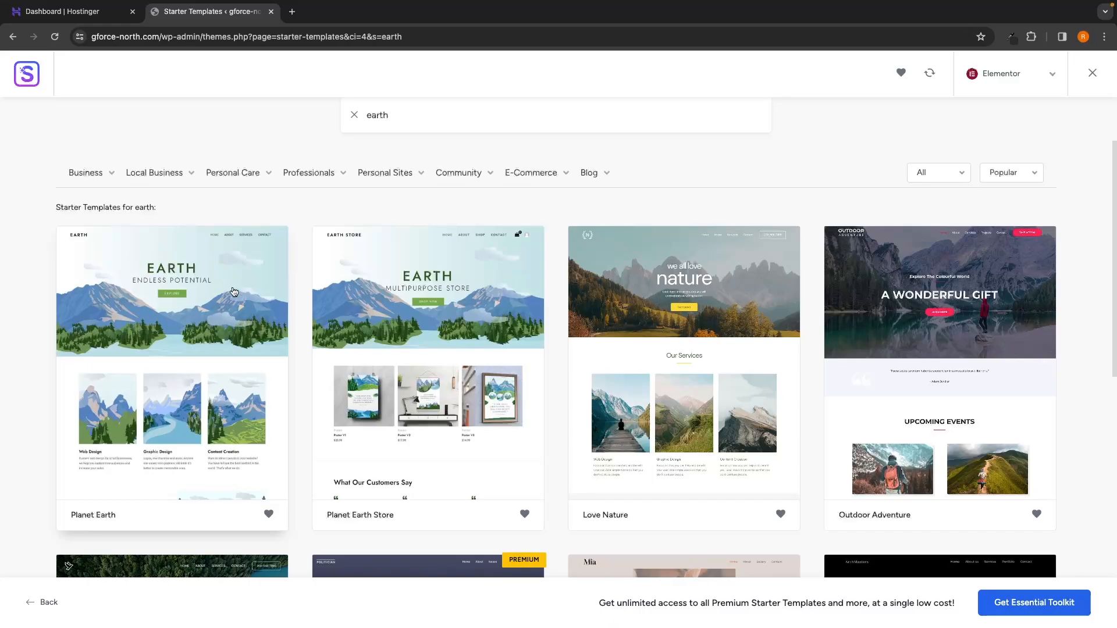
left_click(198, 291)
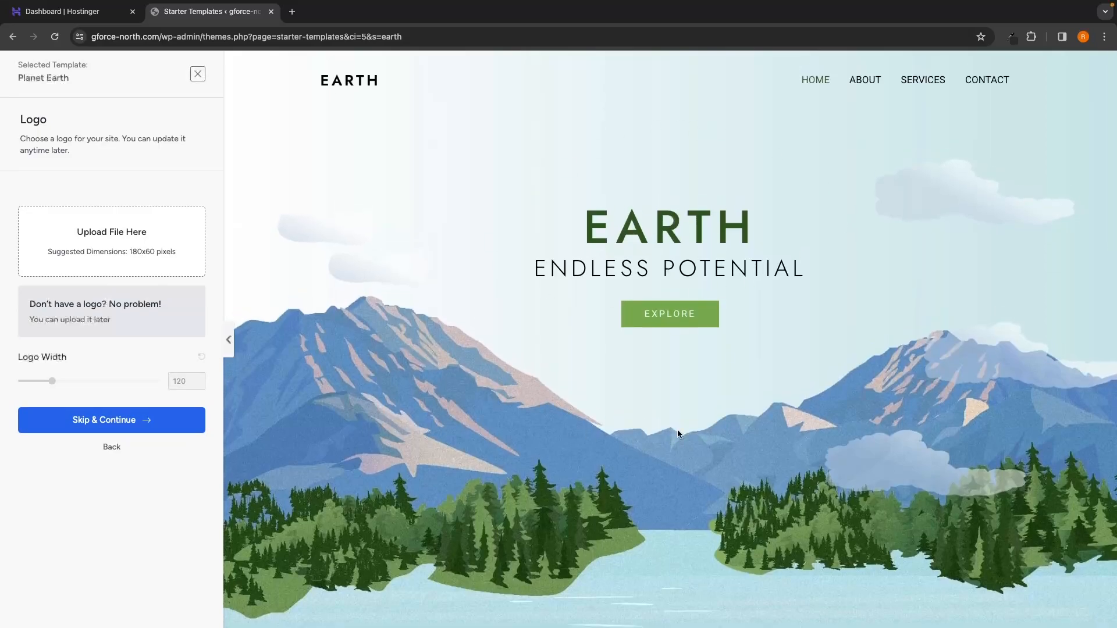
scroll(769, 358, "down", 6)
scroll(765, 354, "up", 6)
Use the image Untitled-design-1.png as the site logo, set its width to 98 and continue to the colors and fonts
left_click(112, 241)
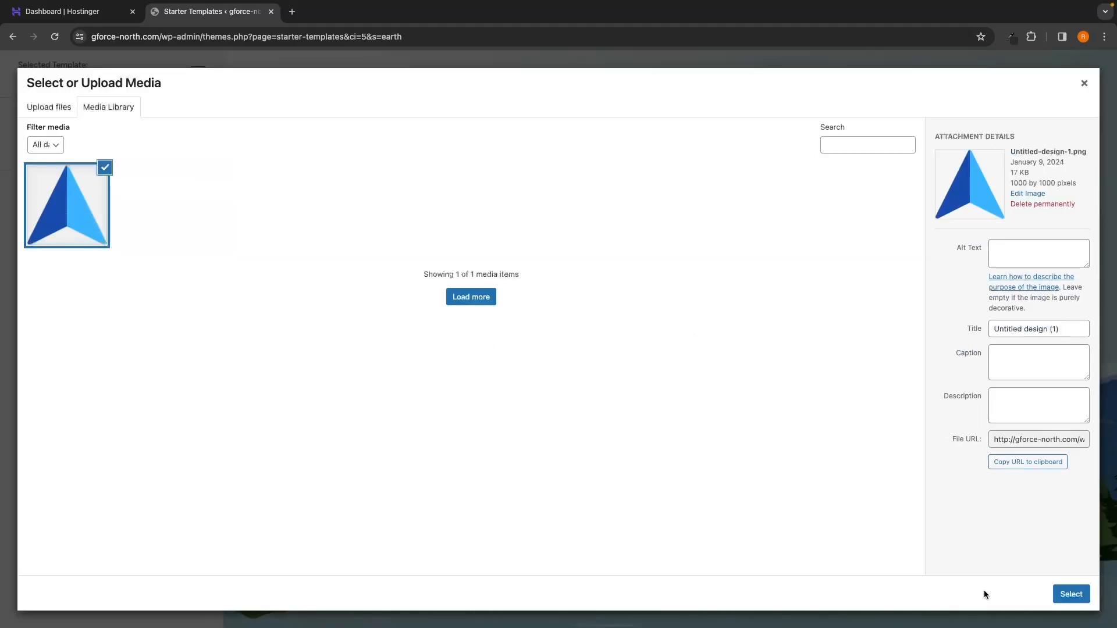
left_click(1064, 594)
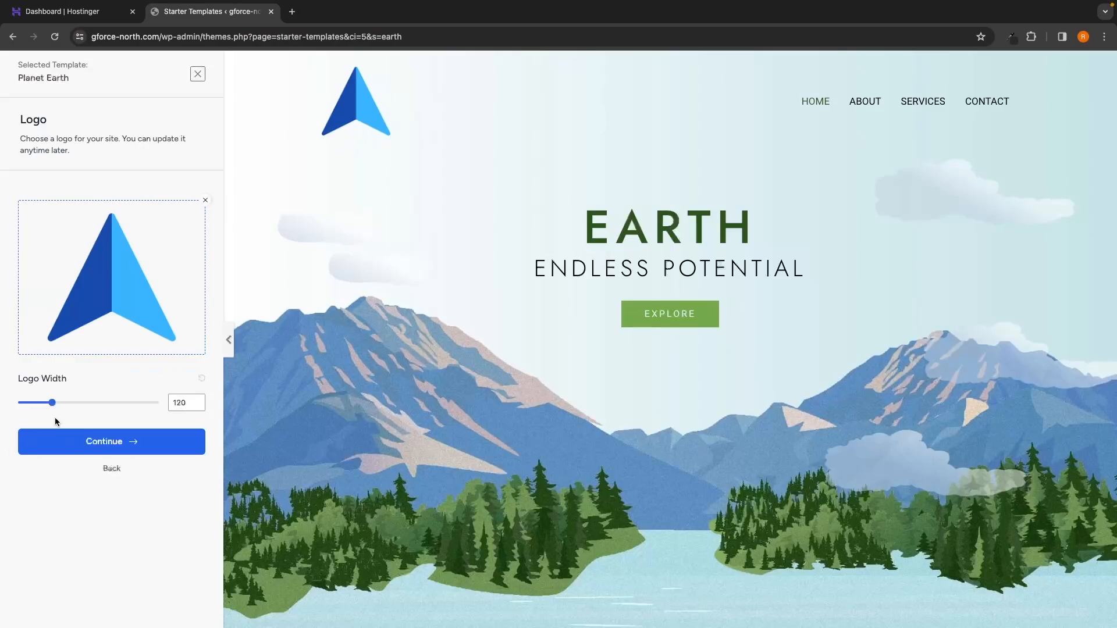
mouse_move(52, 402)
left_mouse_down()
mouse_move(68, 403)
mouse_move(33, 403)
mouse_move(48, 404)
left_mouse_up()
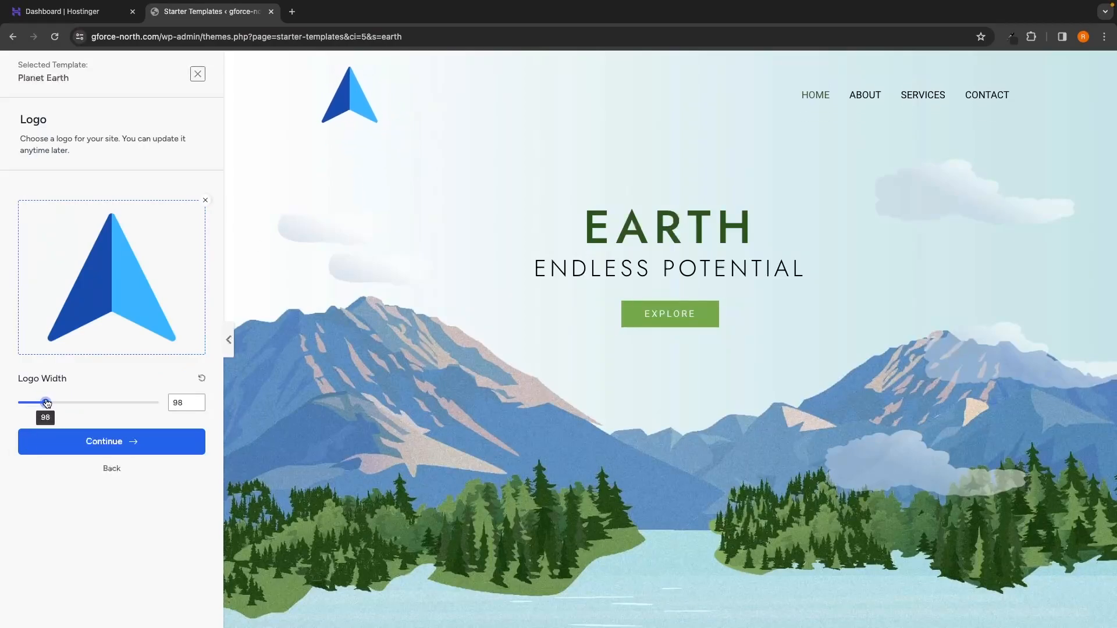
mouse_move(93, 296)
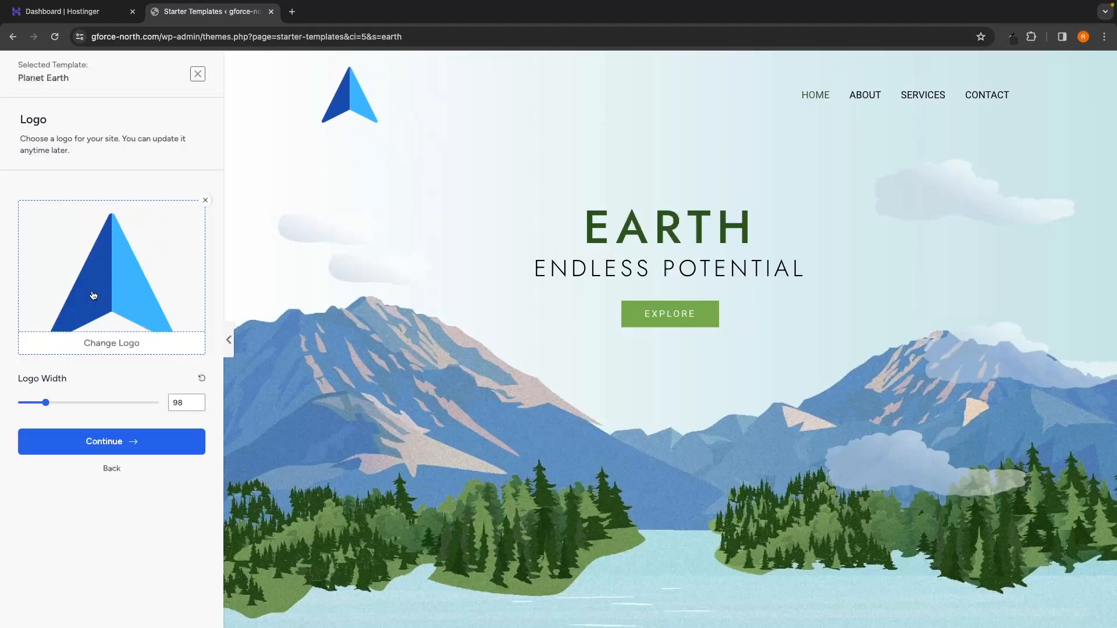
left_click(116, 445)
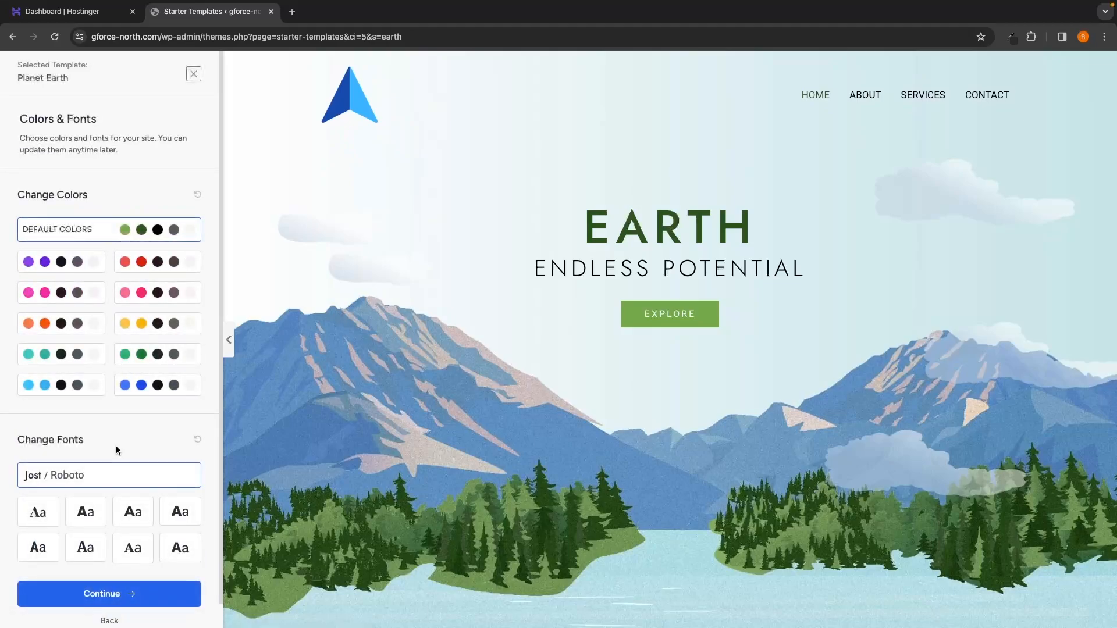
Try several color palettes on the Planet Earth template and settle on the royal blue one
left_click(89, 263)
left_click(152, 262)
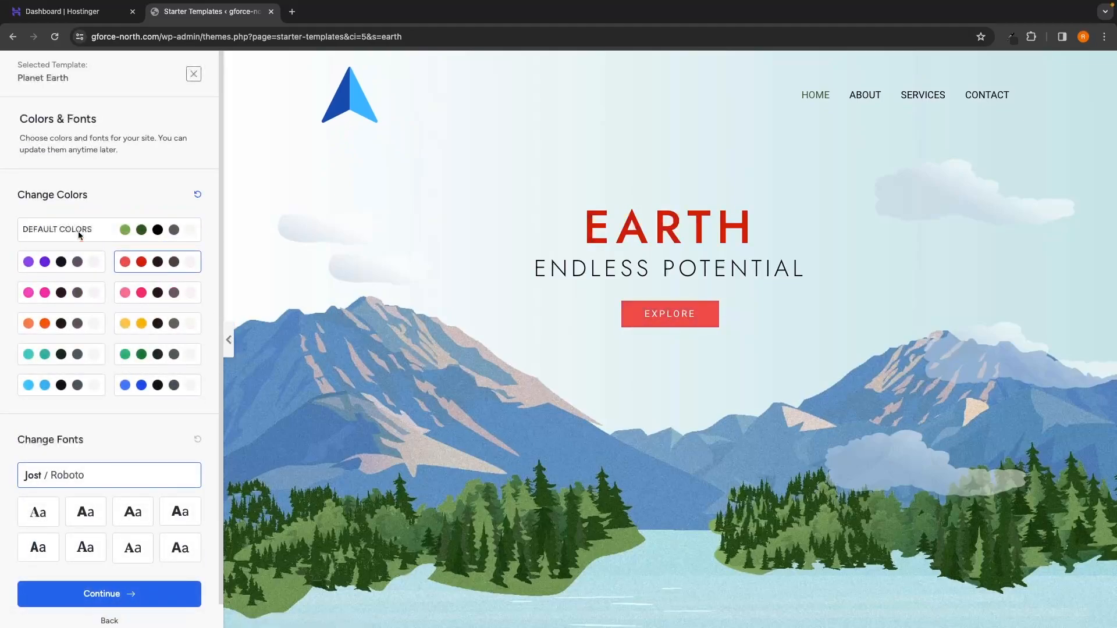
left_click_drag(18, 193, 98, 198)
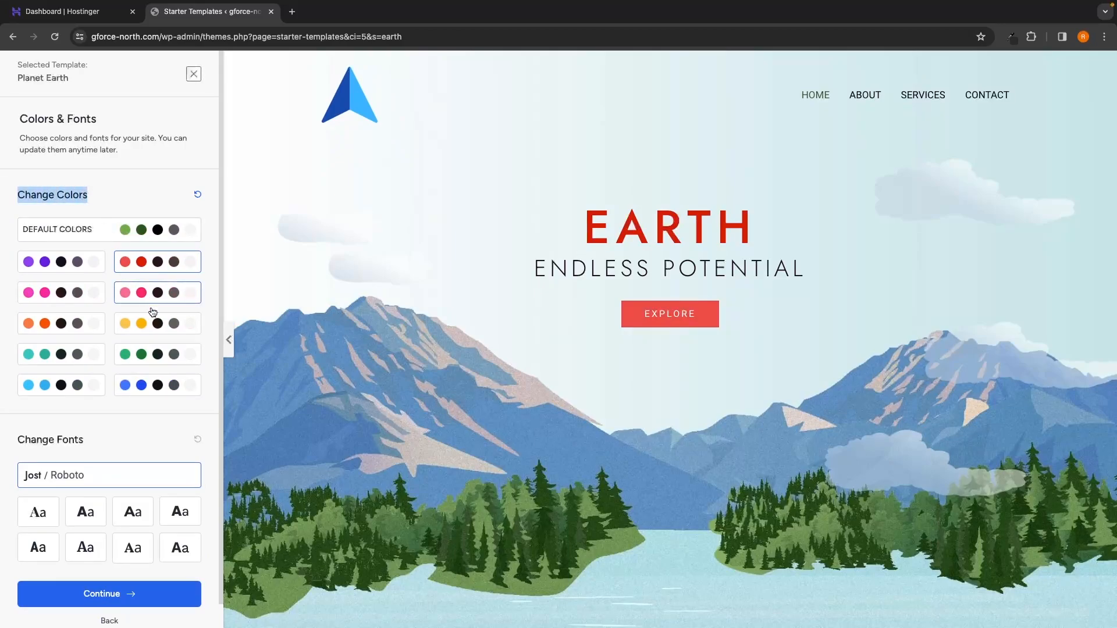
left_click(157, 338)
left_click(157, 333)
left_click(64, 352)
left_click(67, 384)
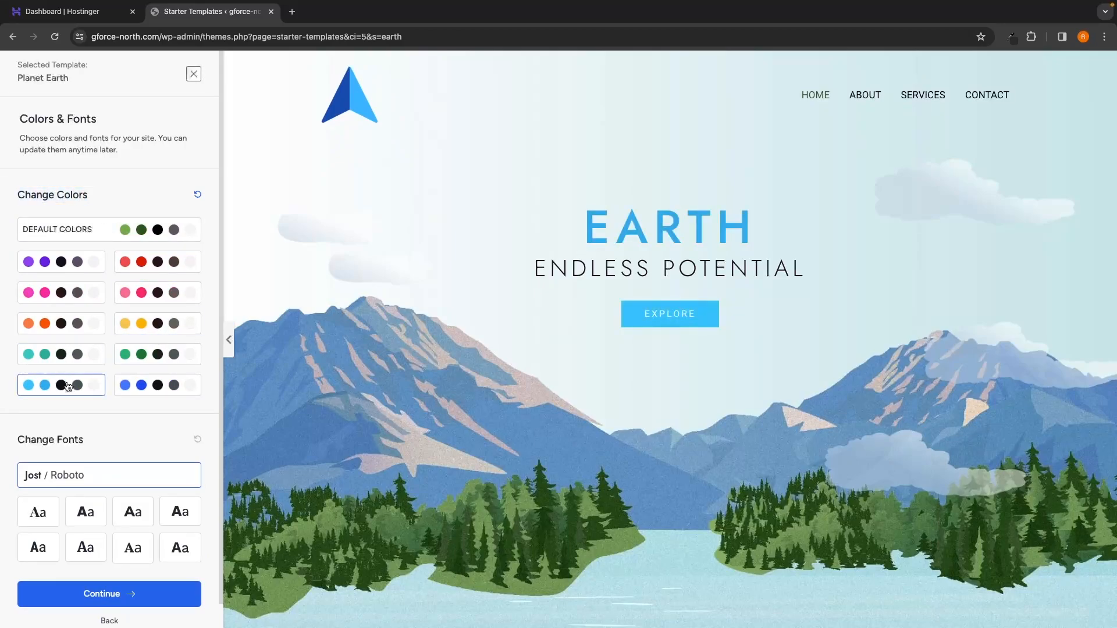
left_click(143, 391)
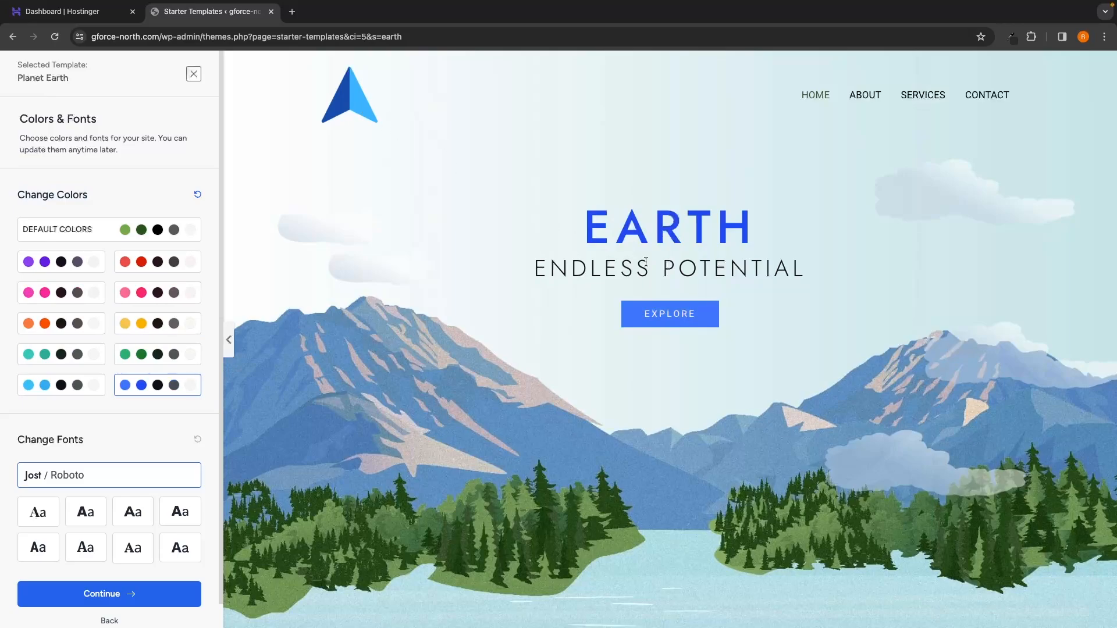
Try different font pairs on the template and apply Rubik / Karla
scroll(55, 402, "down", 1)
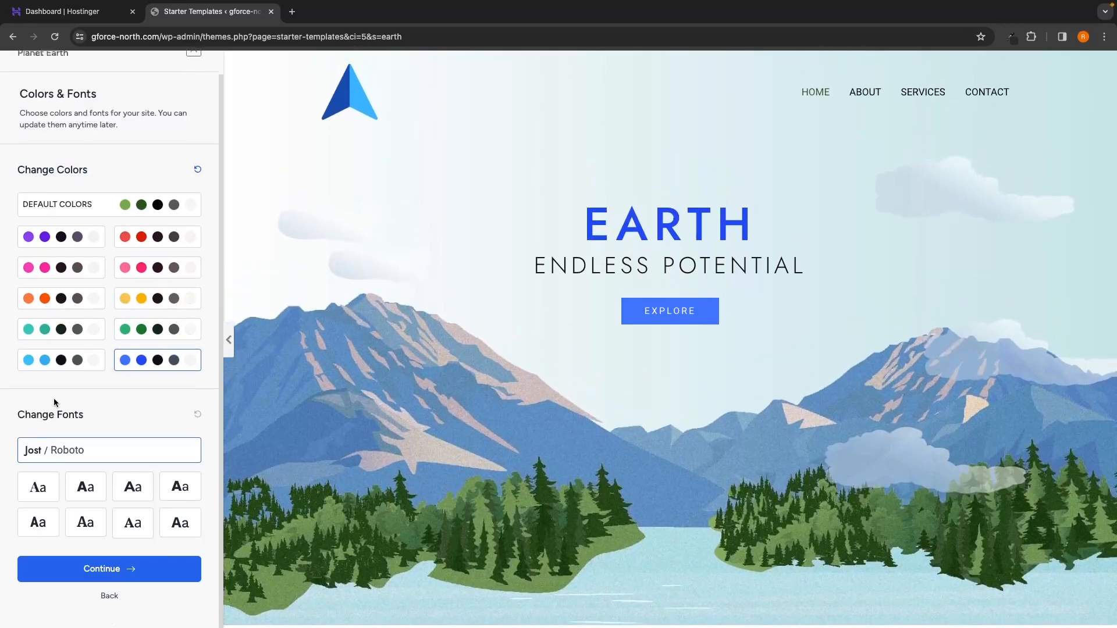
left_click_drag(15, 421, 94, 419)
left_click(85, 487)
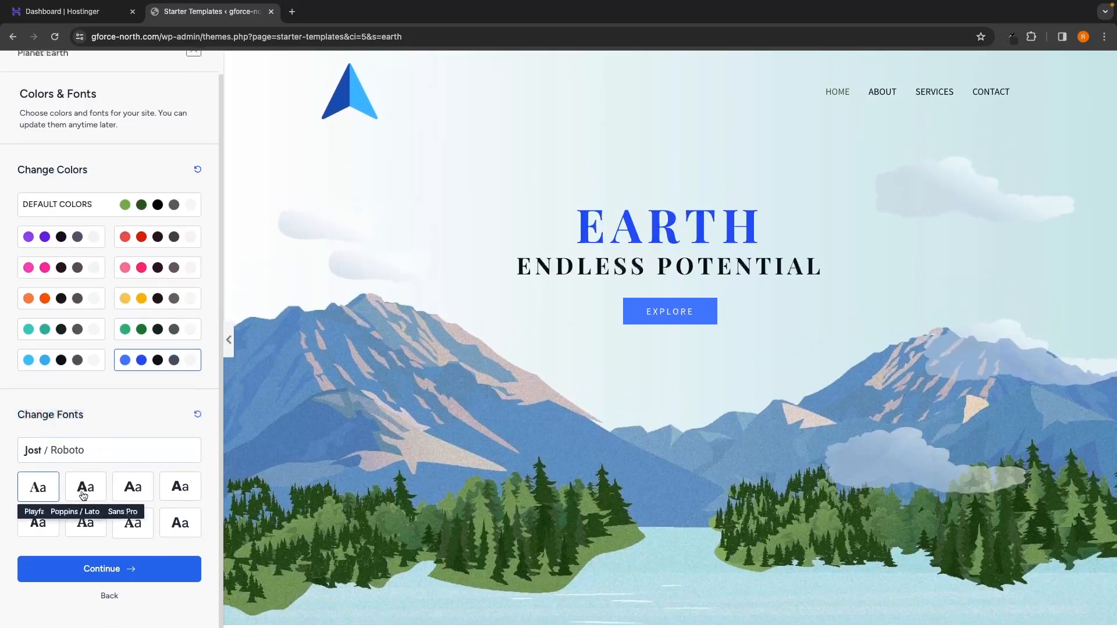
left_click(146, 488)
left_click(178, 489)
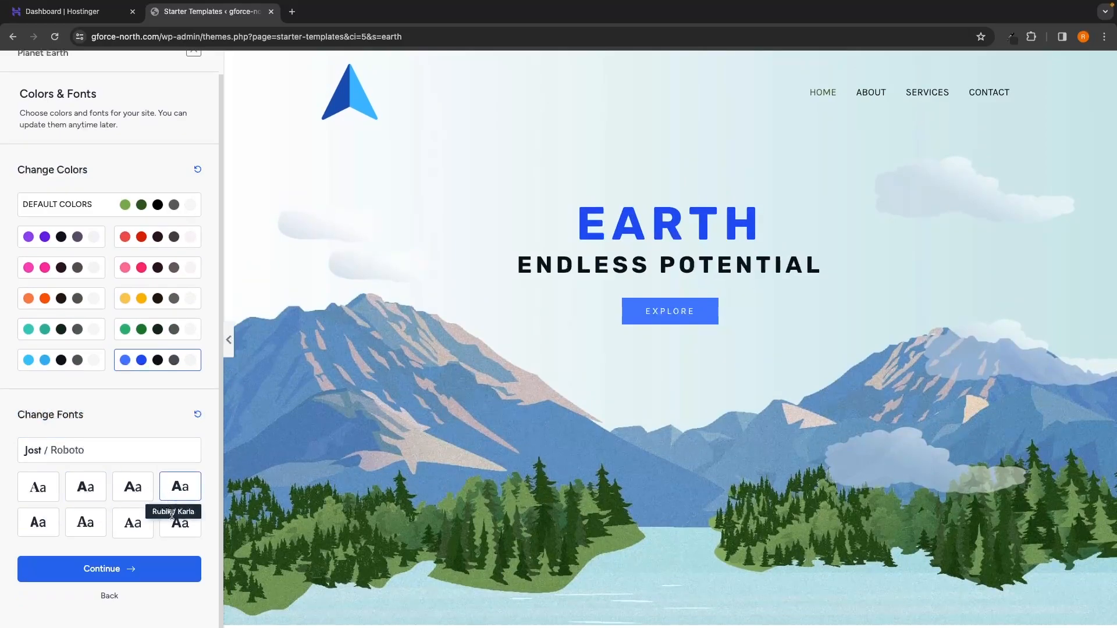
Set the template's fonts back to the default Jost / Roboto pair and continue to the final setup form
left_click(135, 522)
left_click(100, 451)
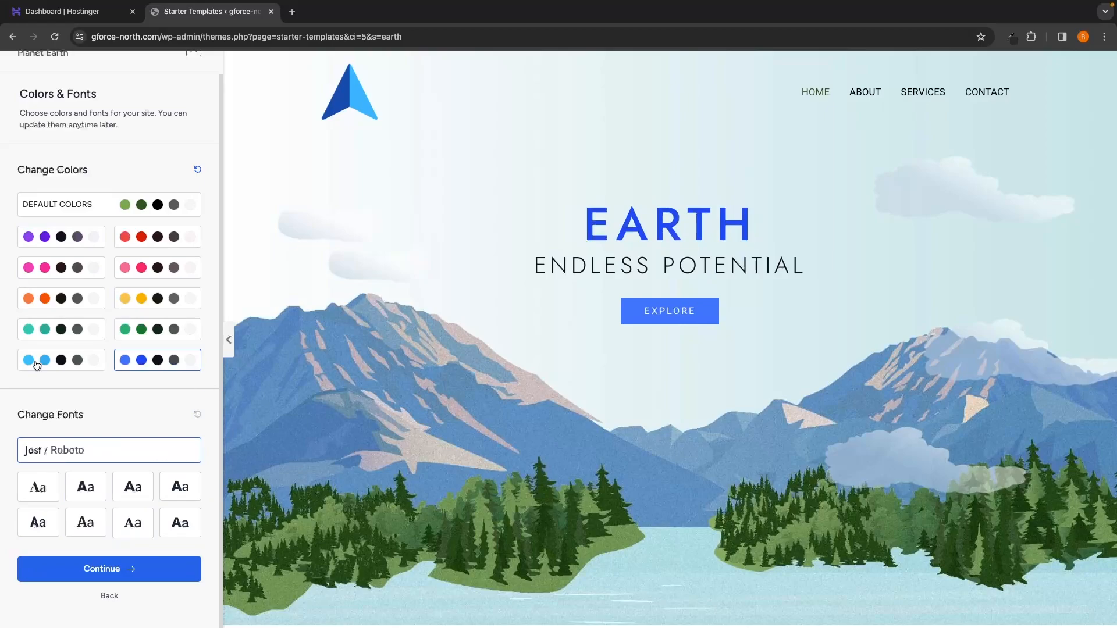
scroll(128, 310, "up", 1)
double_click(27, 199)
left_click_drag(59, 200, 85, 199)
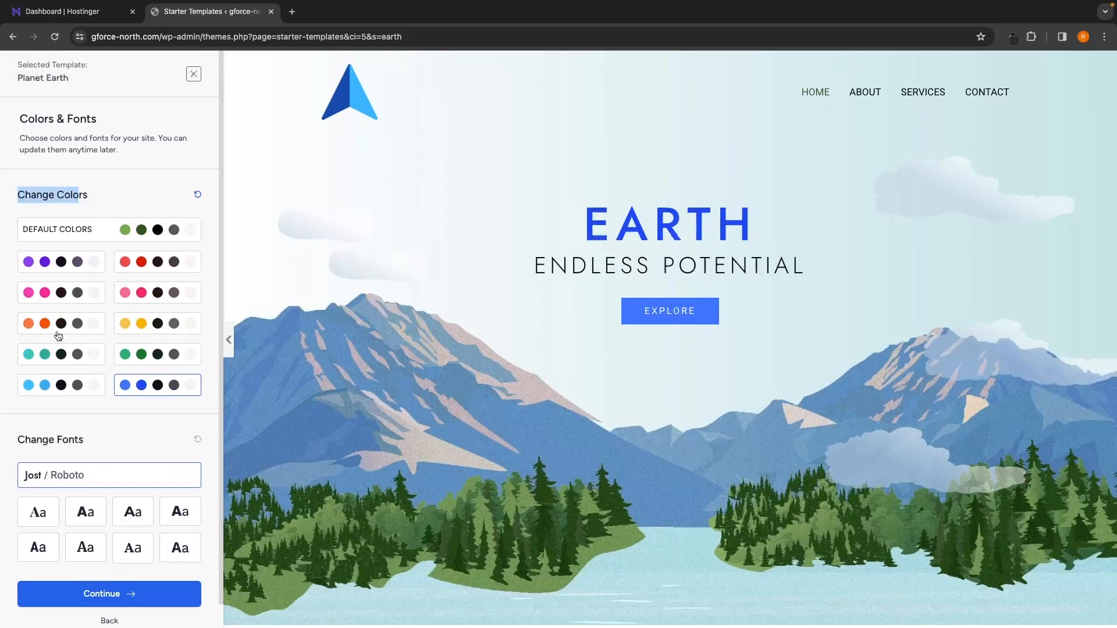
left_click_drag(17, 439, 91, 435)
scroll(114, 430, "down", 1)
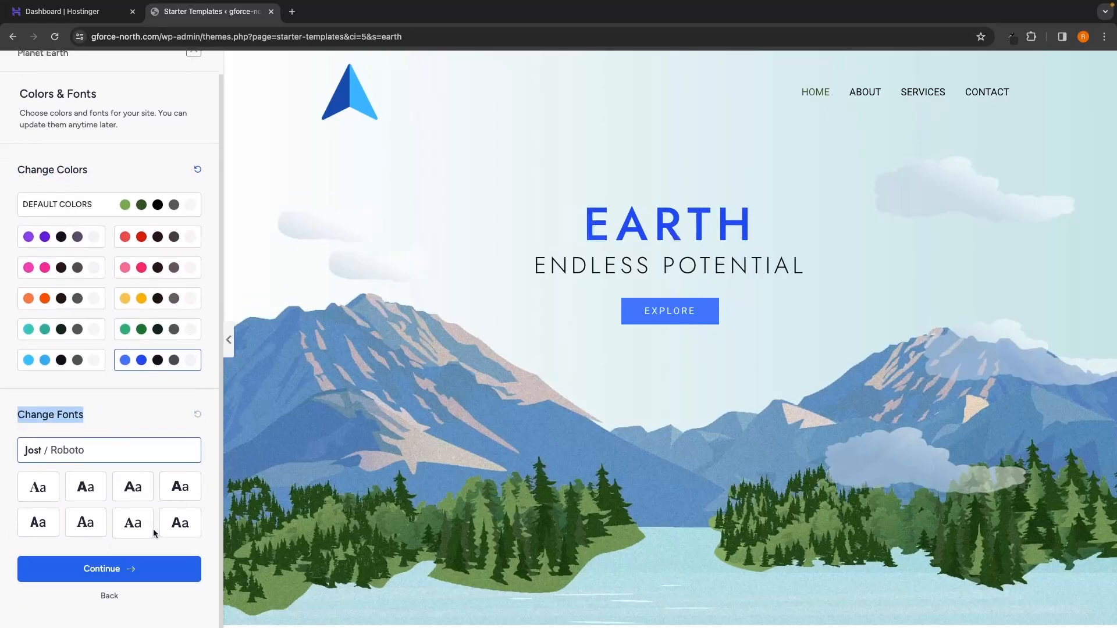
left_click(123, 567)
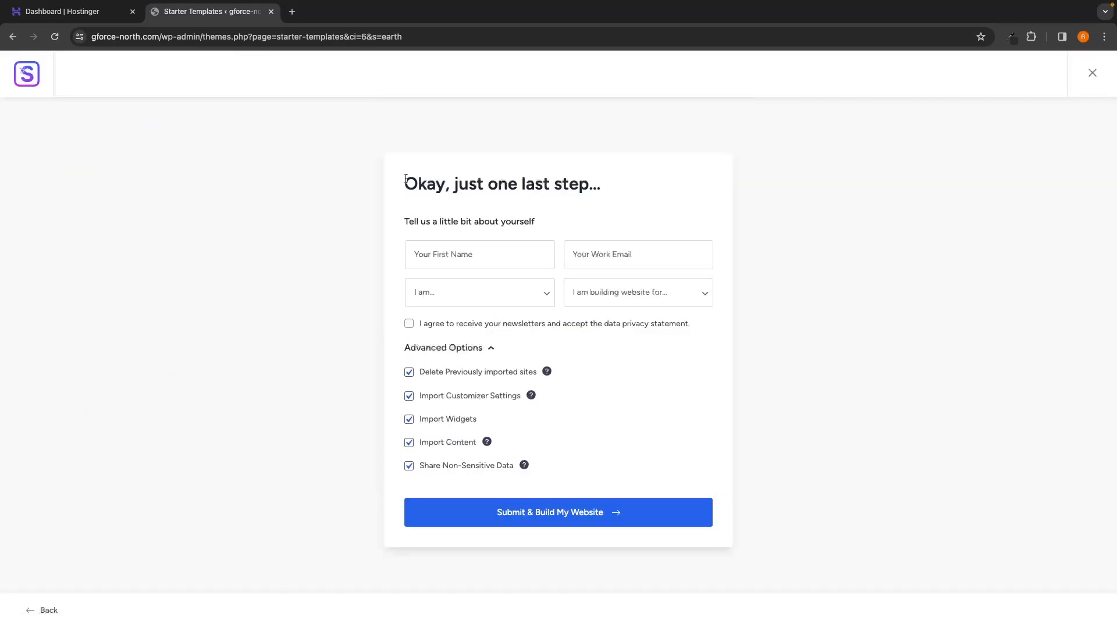
Submit the final setup form with Share Non-Sensitive Data unticked to build the website, and open the finished site
left_click_drag(406, 178, 612, 182)
left_click(630, 189)
left_click(427, 469)
left_click(600, 516)
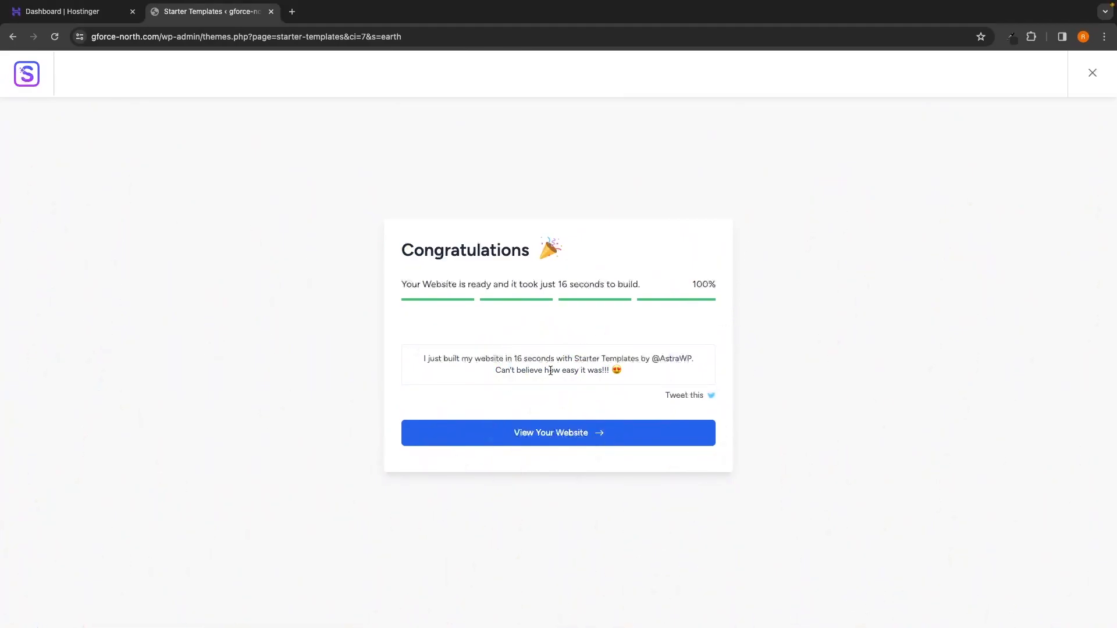
left_click(539, 445)
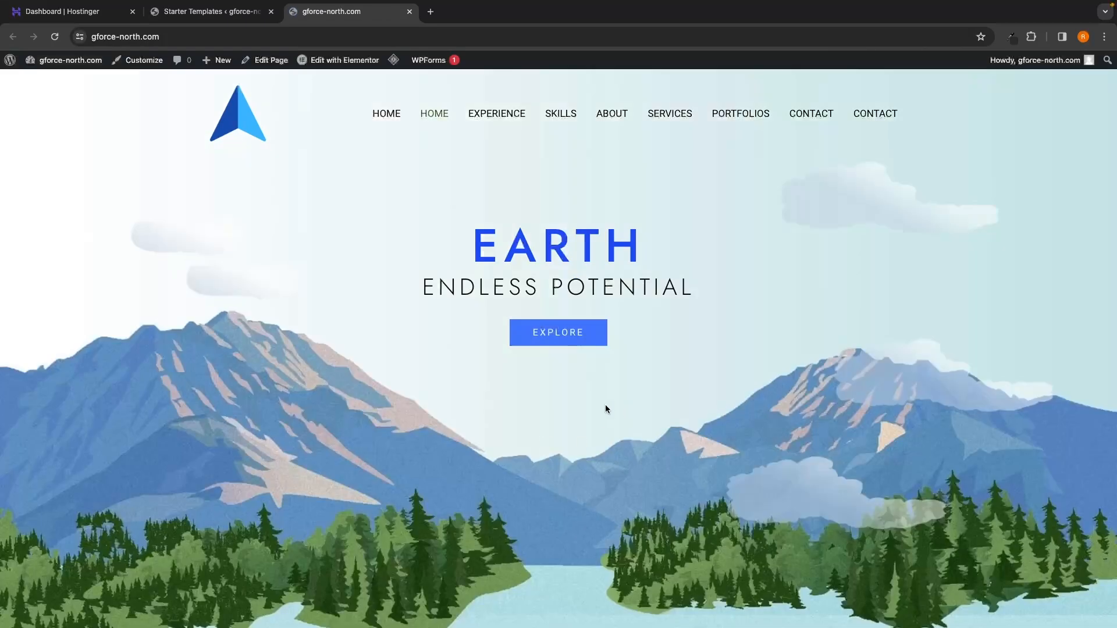
Examine the finished home page from the header menu through the services and About Us sections to the footer
scroll(634, 412, "down", 20)
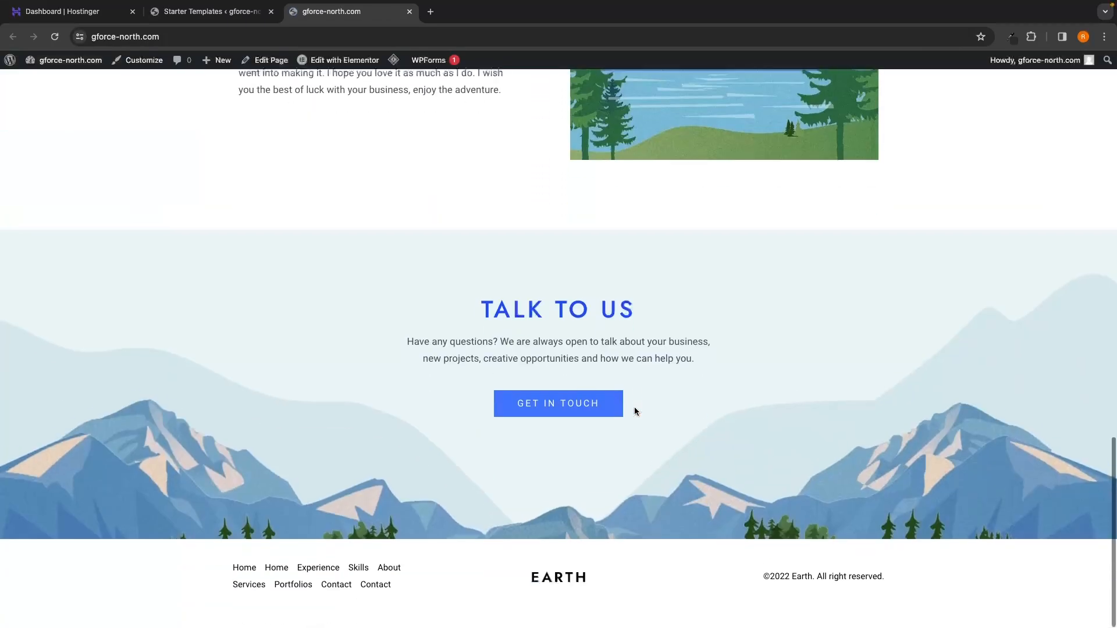
scroll(634, 411, "up", 20)
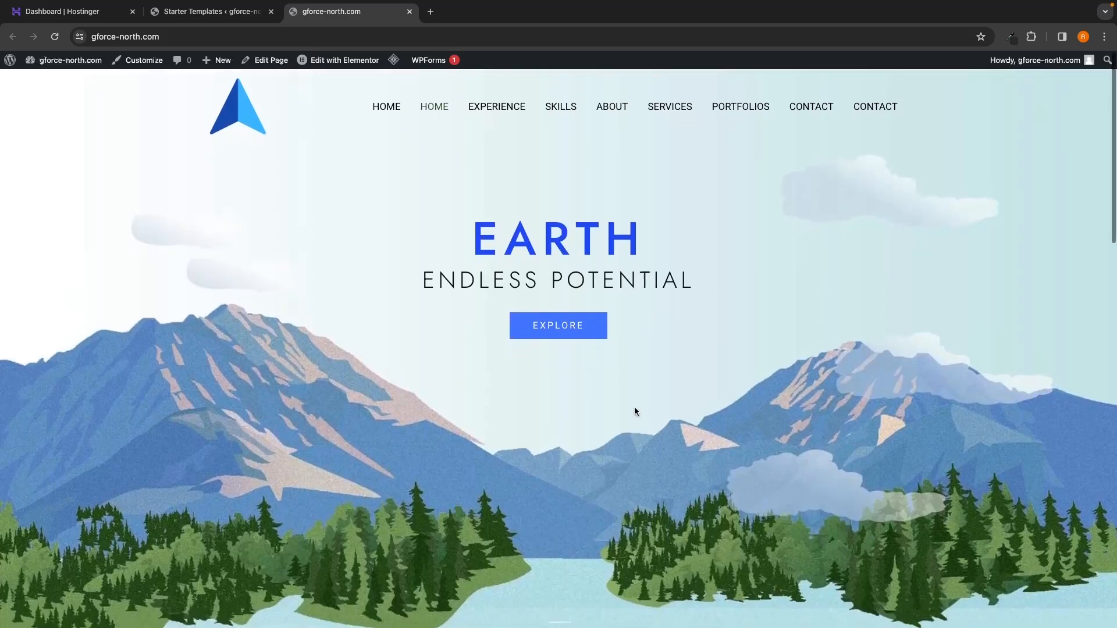
scroll(636, 411, "down", 3)
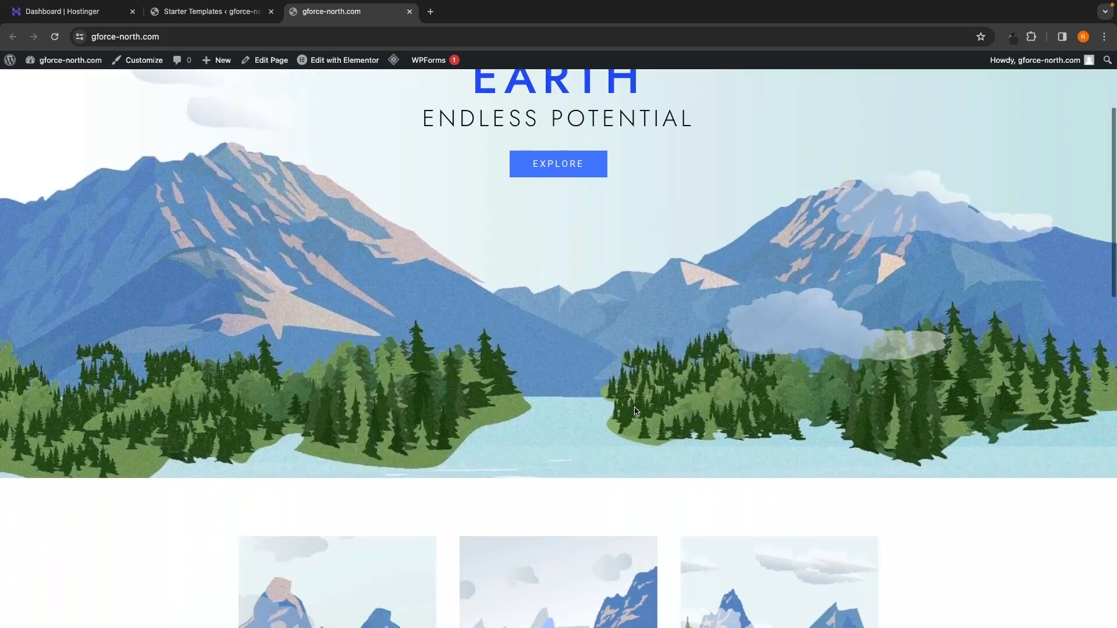
scroll(636, 412, "up", 3)
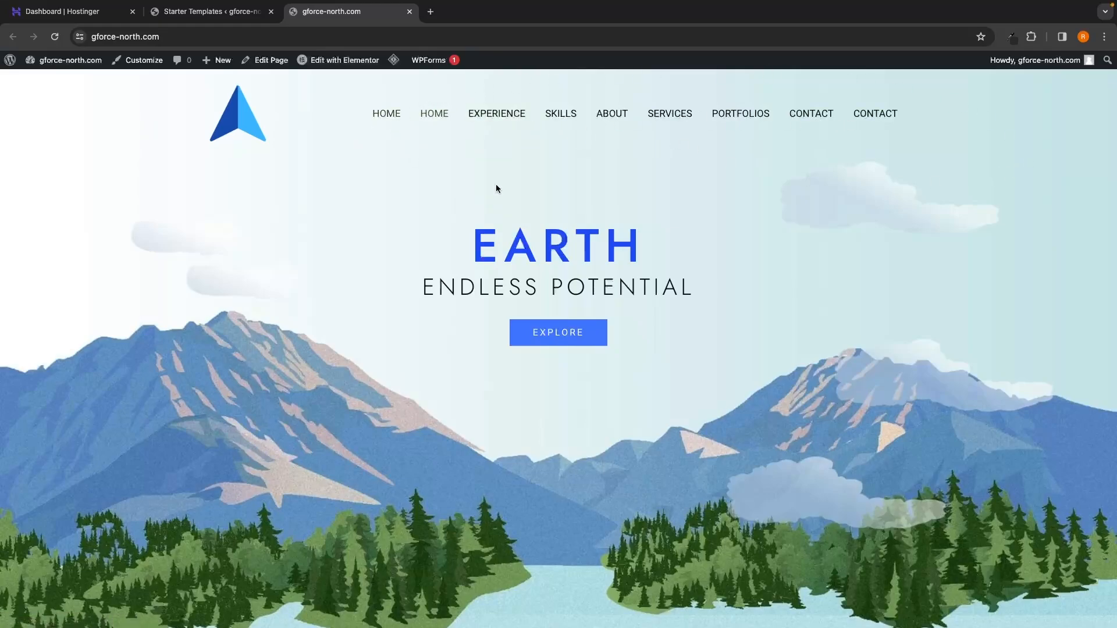
scroll(737, 174, "down", 1)
scroll(322, 360, "down", 5)
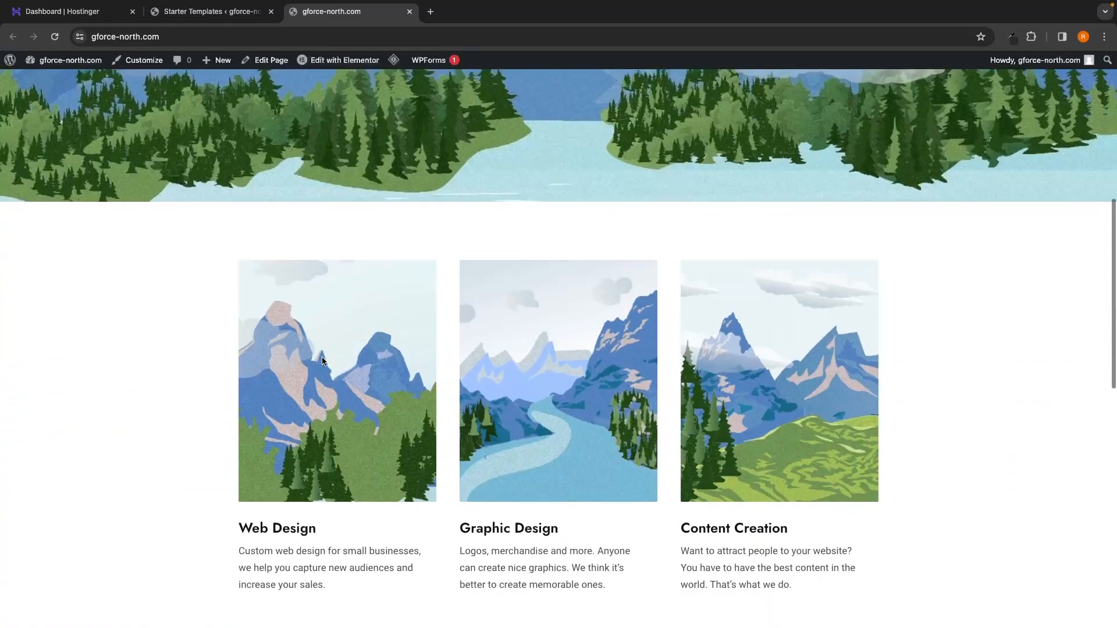
scroll(322, 361, "down", 6)
scroll(383, 244, "down", 2)
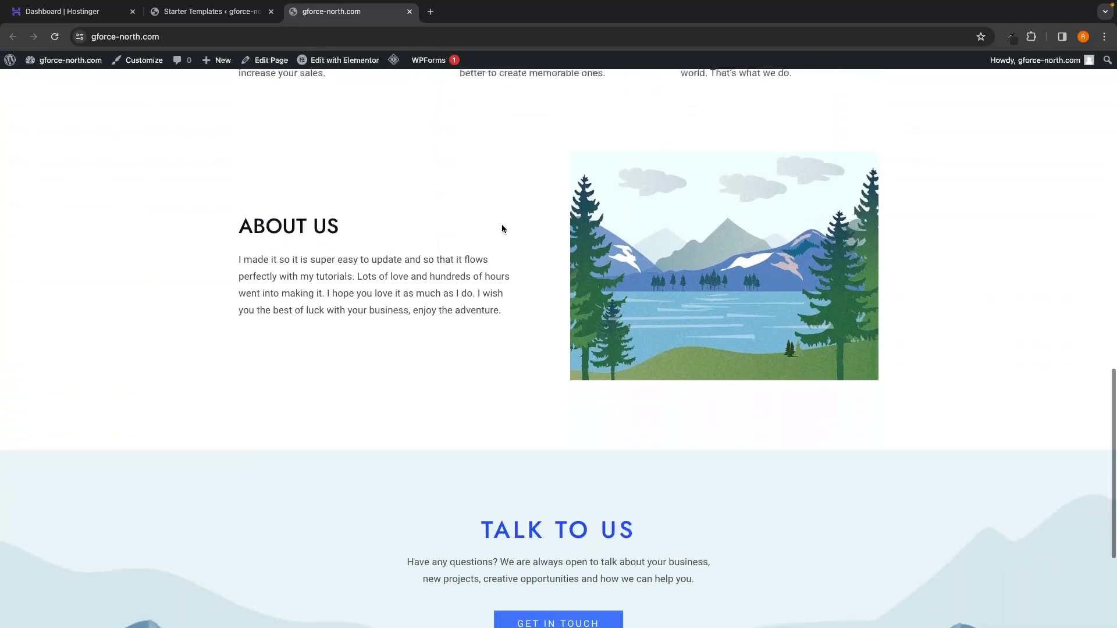
scroll(503, 228, "down", 3)
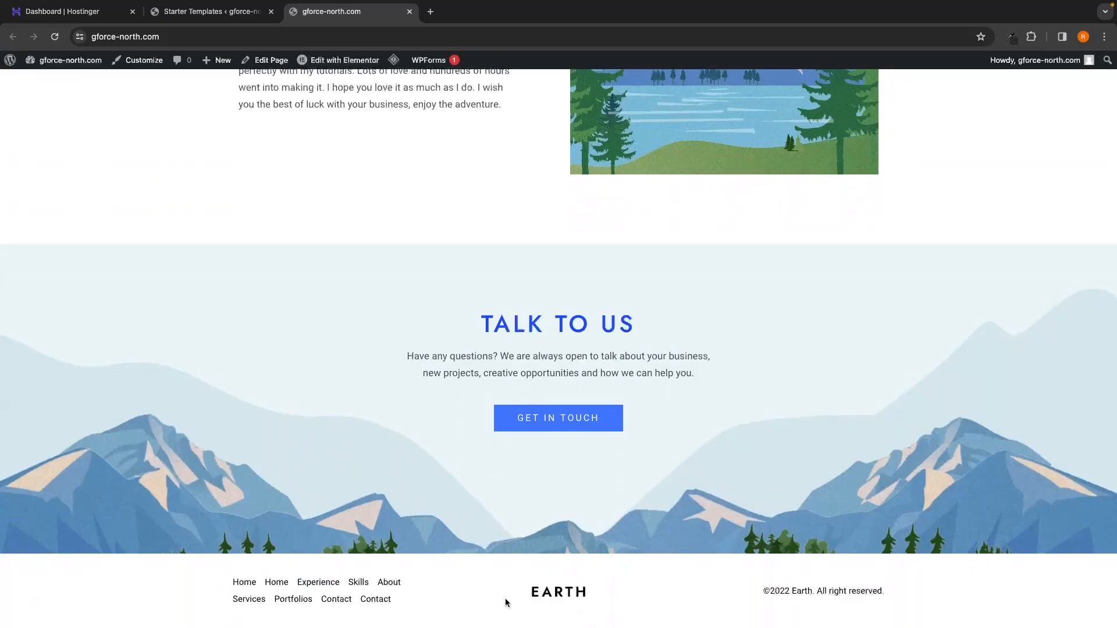
scroll(657, 585, "up", 20)
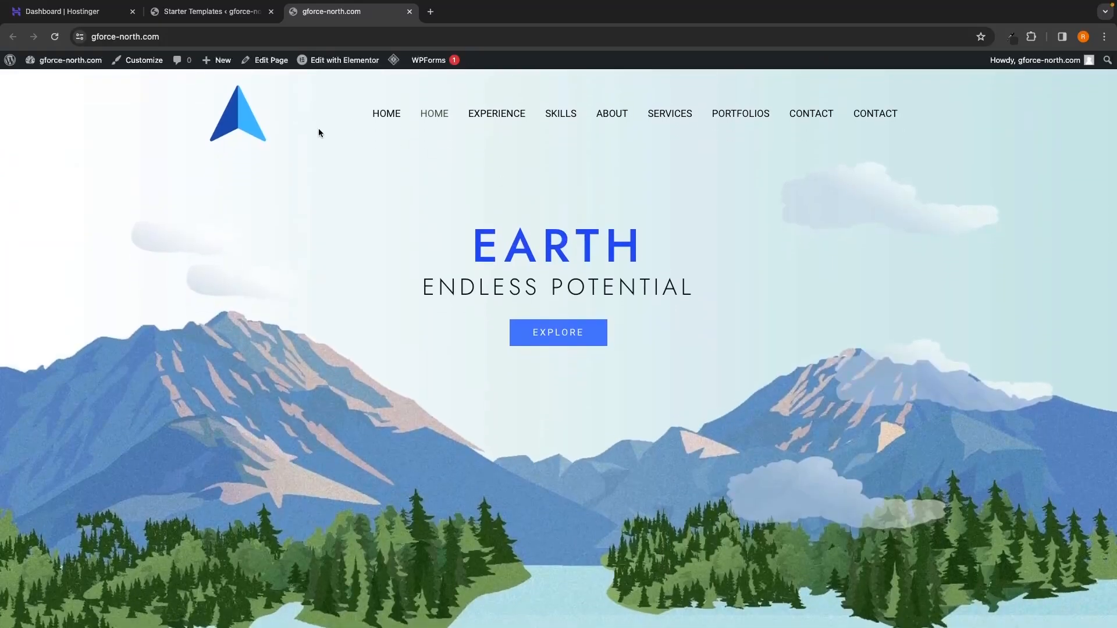
scroll(325, 456, "down", 20)
scroll(479, 498, "up", 20)
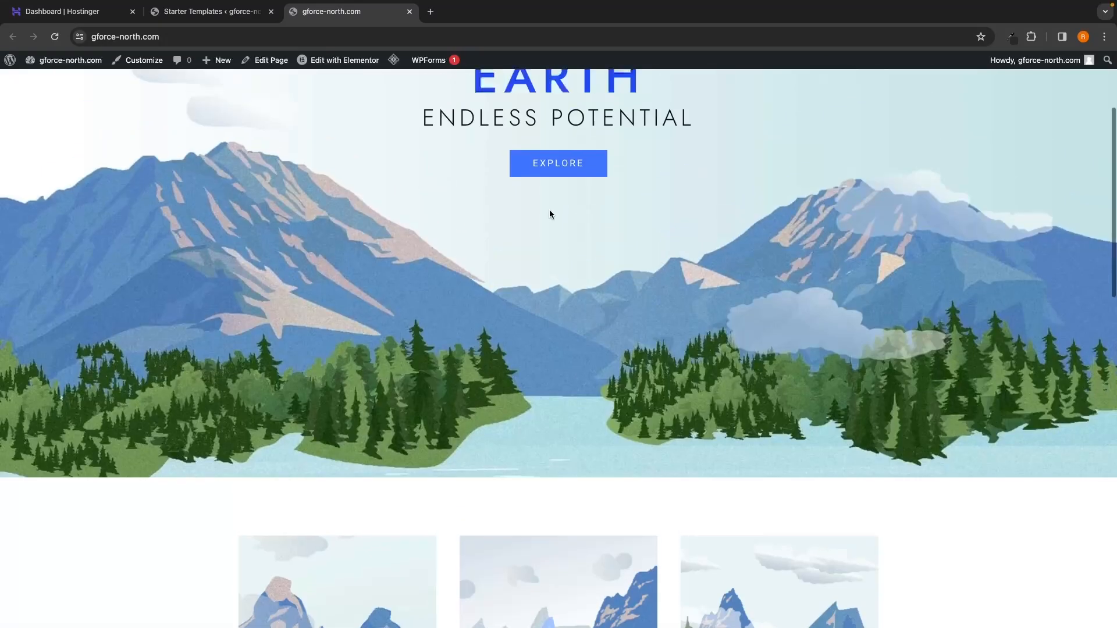
scroll(550, 214, "up", 3)
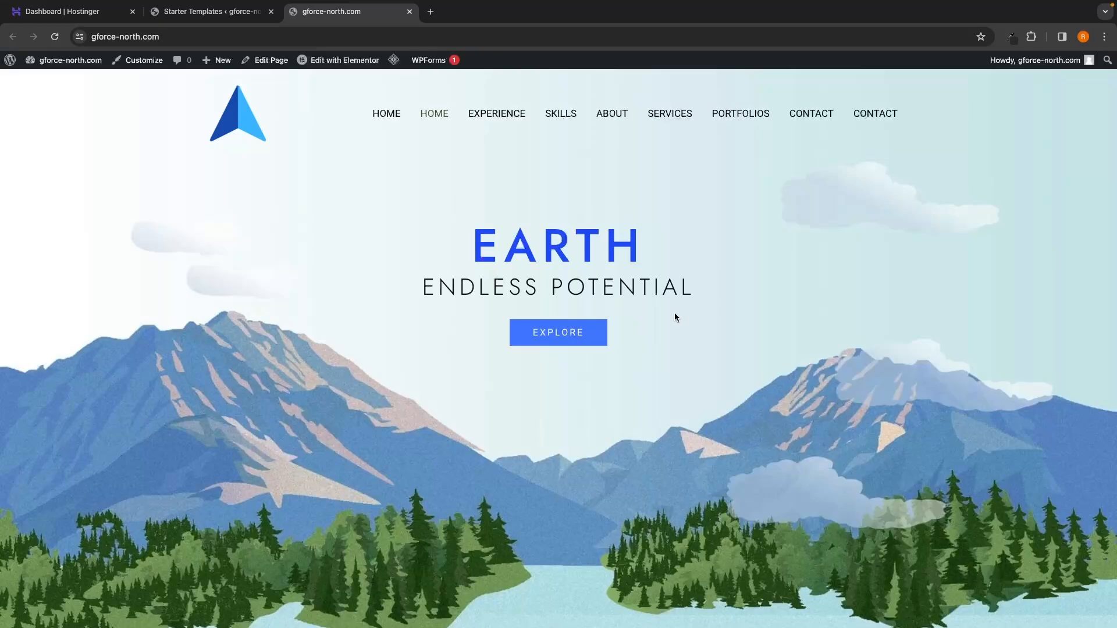
Open the home page for editing with Elementor and replace the EARTH heading with "G-Force north"
mouse_move(316, 65)
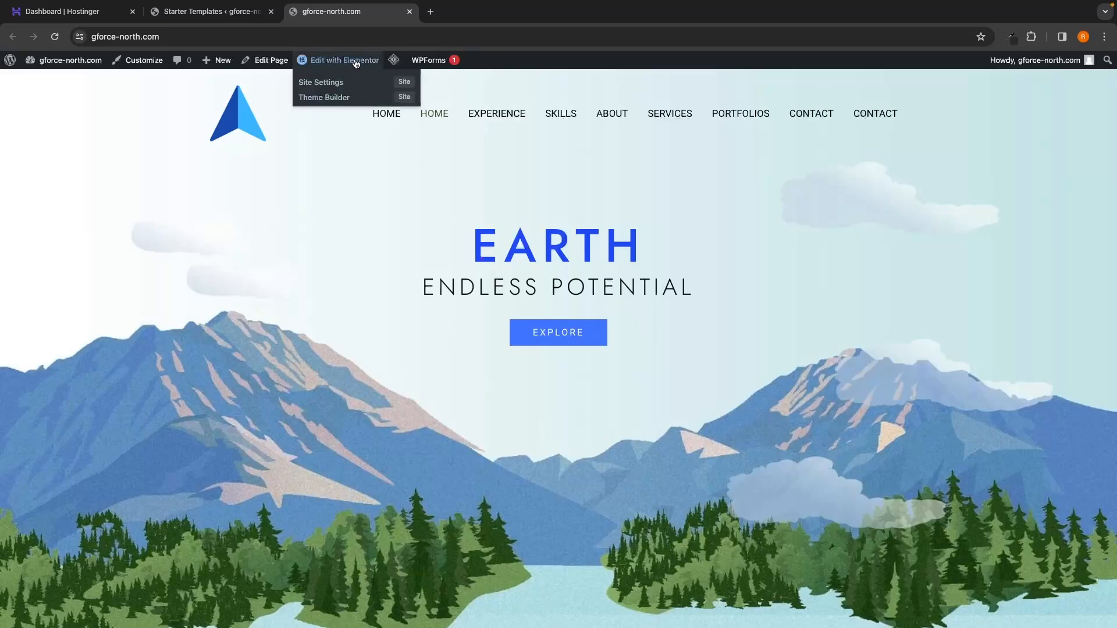
left_click(320, 64)
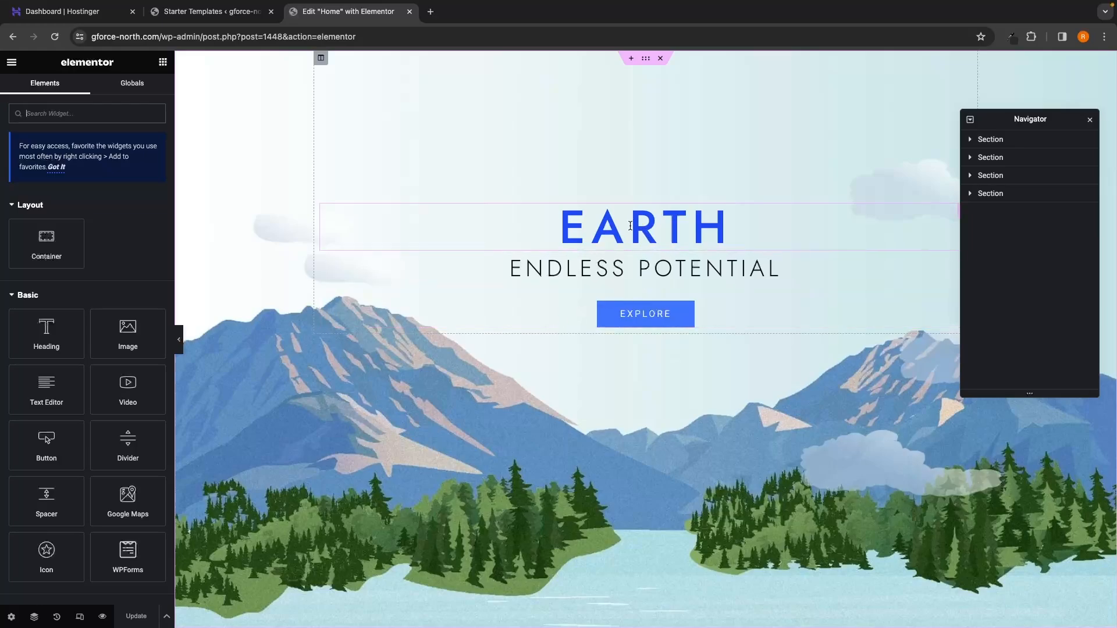
left_click(676, 238)
left_click_drag(735, 232, 493, 227)
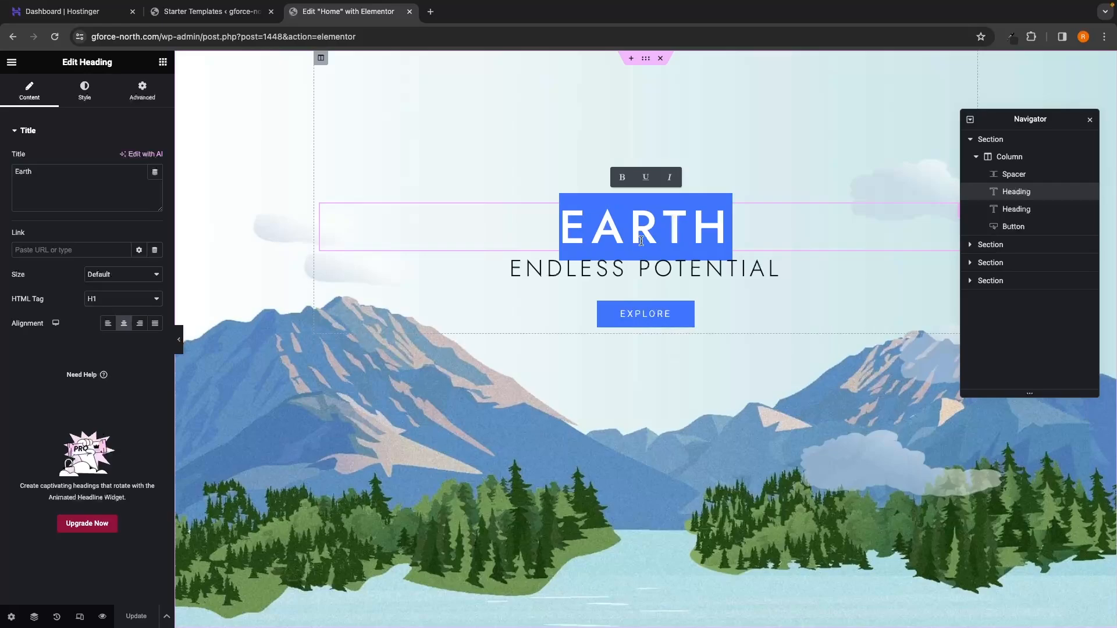
type("G-")
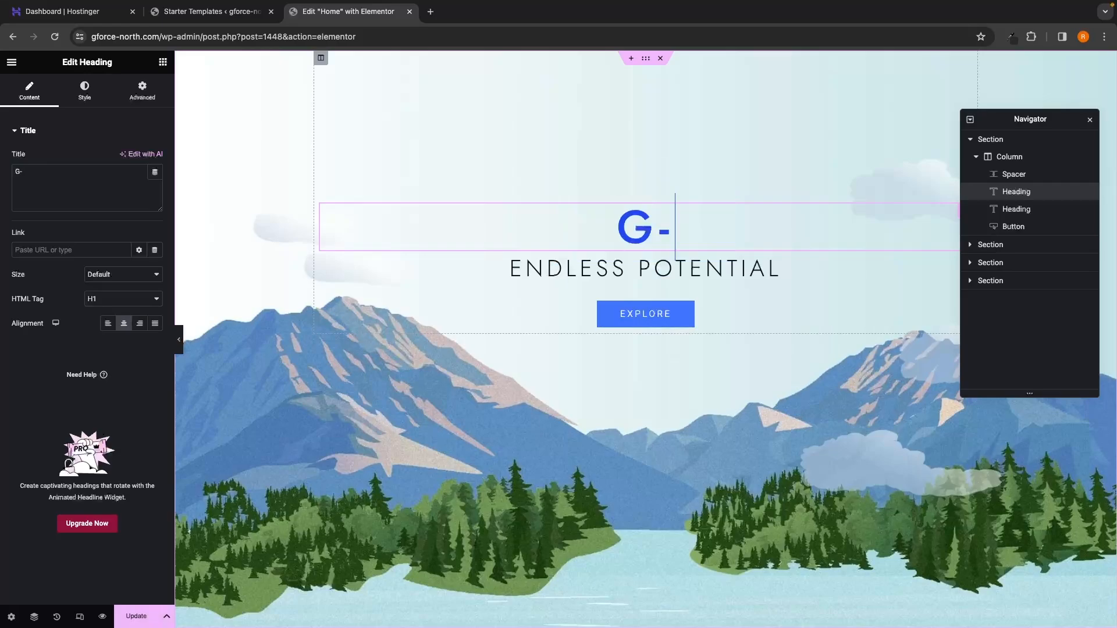
type("Force north")
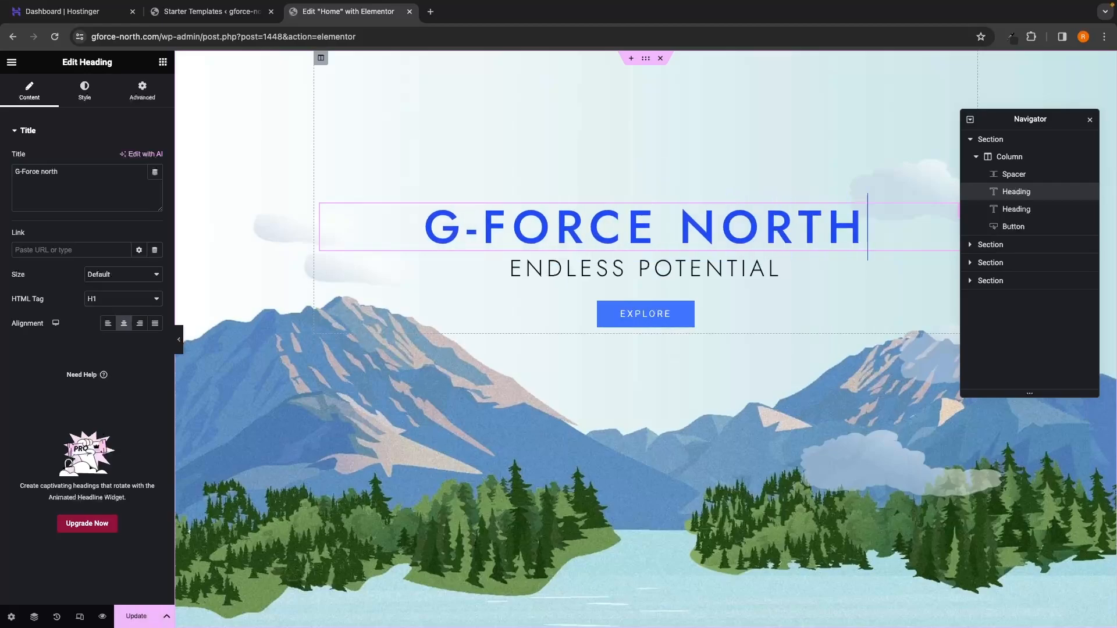
Replace the Endless Potential subheading with "jfnrejkgb ds" and undo the text change
left_click(644, 270)
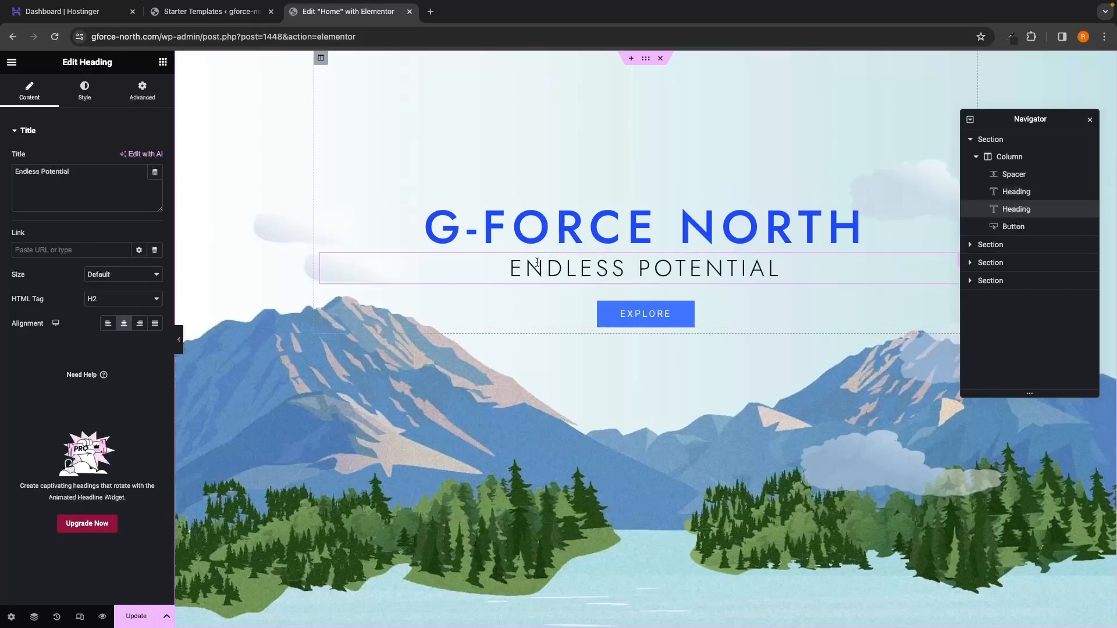
left_click(515, 265)
left_click_drag(515, 265, 791, 271)
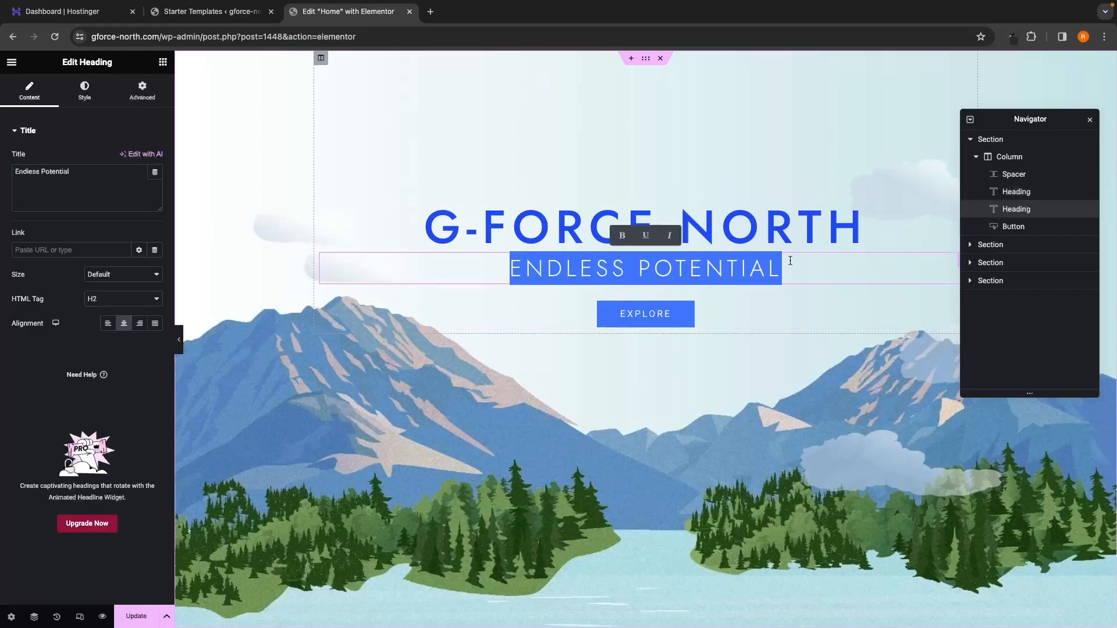
type("jfnrejkgb ds")
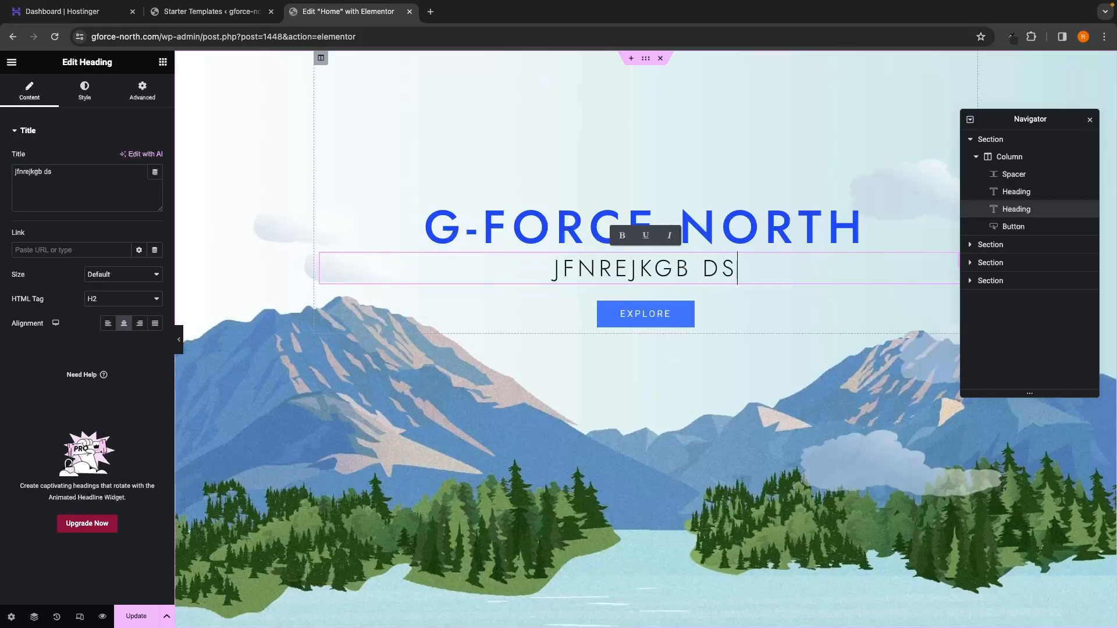
key("BackSpace")
key("ctrl+z")
key("ctrl+z")
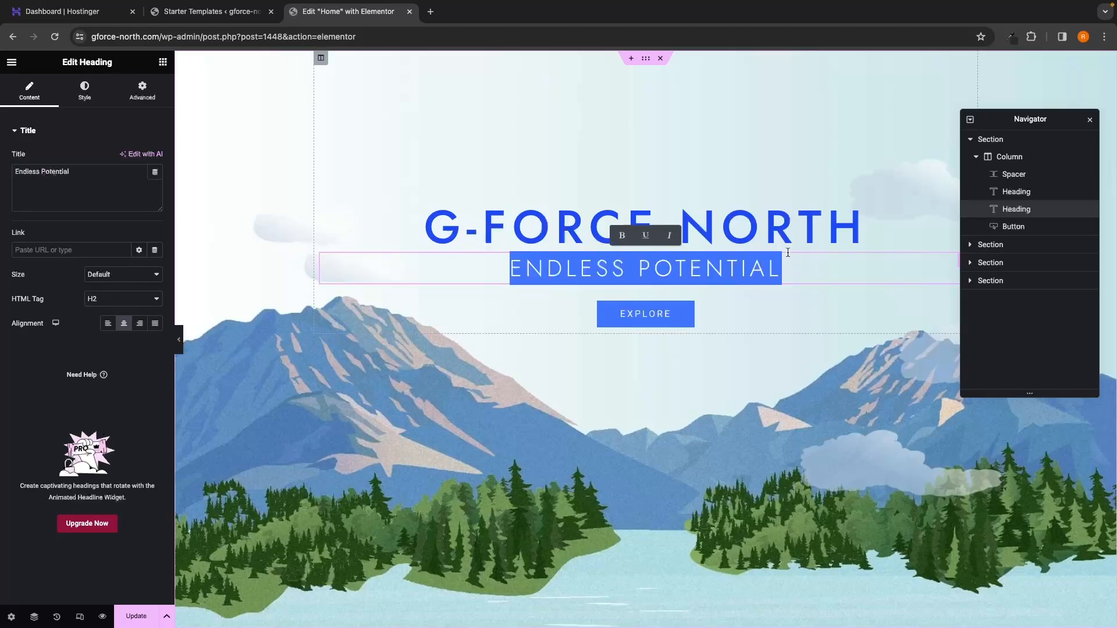
Change the subheading to "kfgmgbjdb", move the Explore button above it and undo the move
type("kfgmgbjdb")
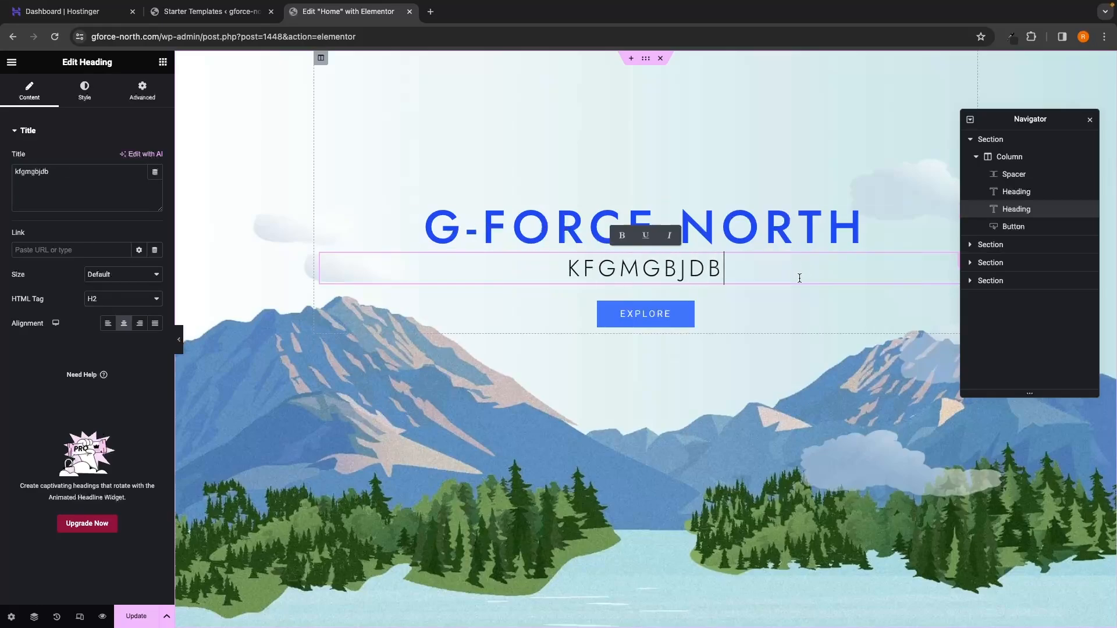
left_click_drag(678, 314, 659, 227)
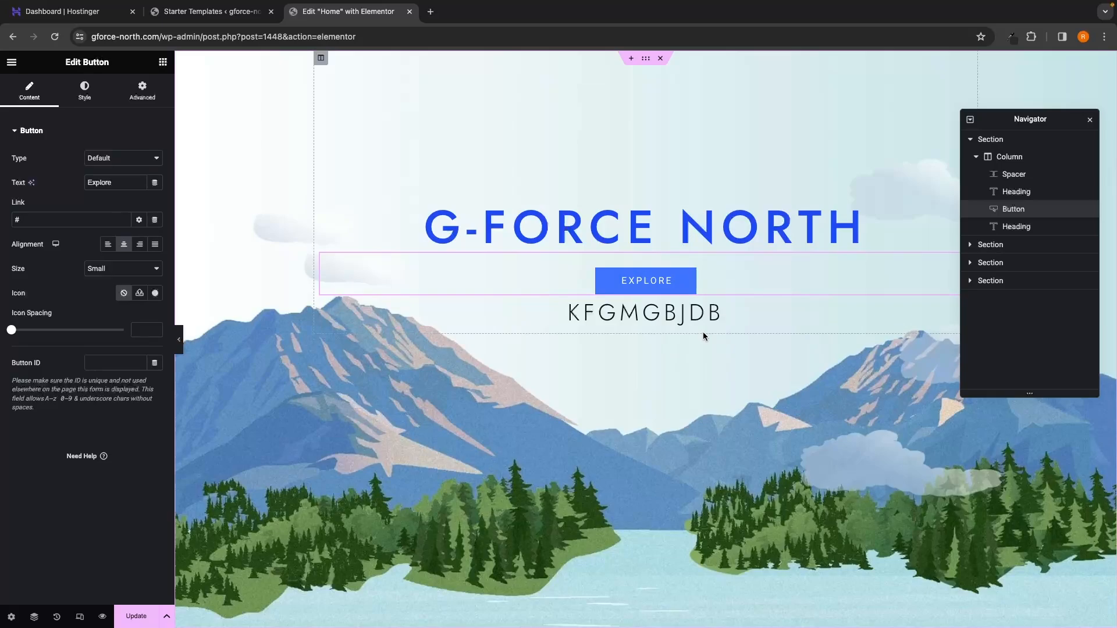
key("ctrl+z")
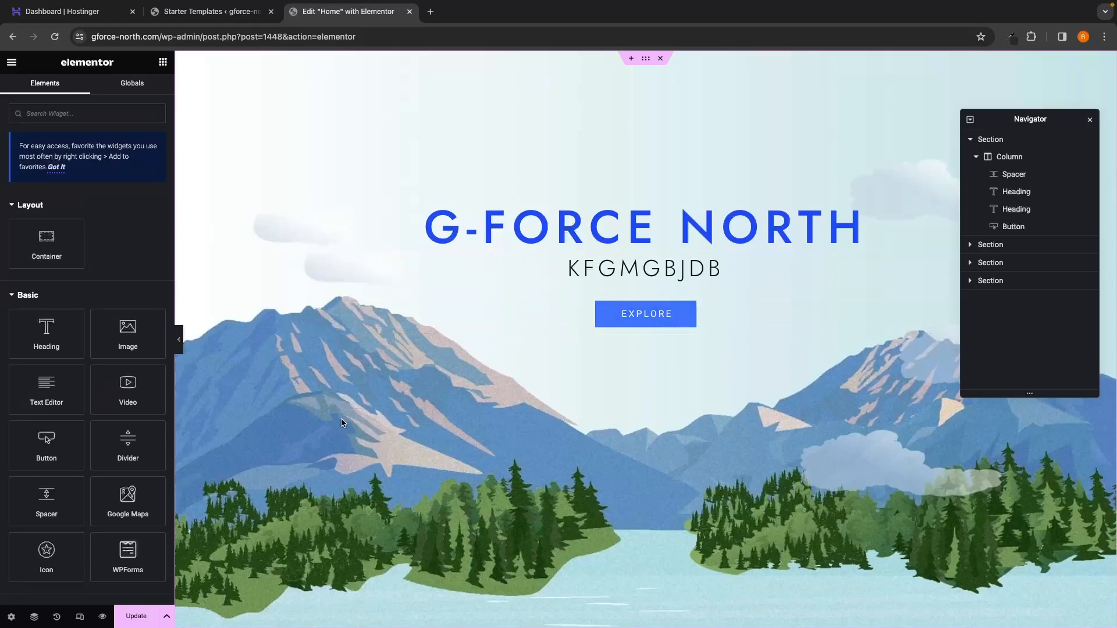
Step through the editing history and restore the version with the G-Force North heading and the Endless Potential subheading
left_click(57, 616)
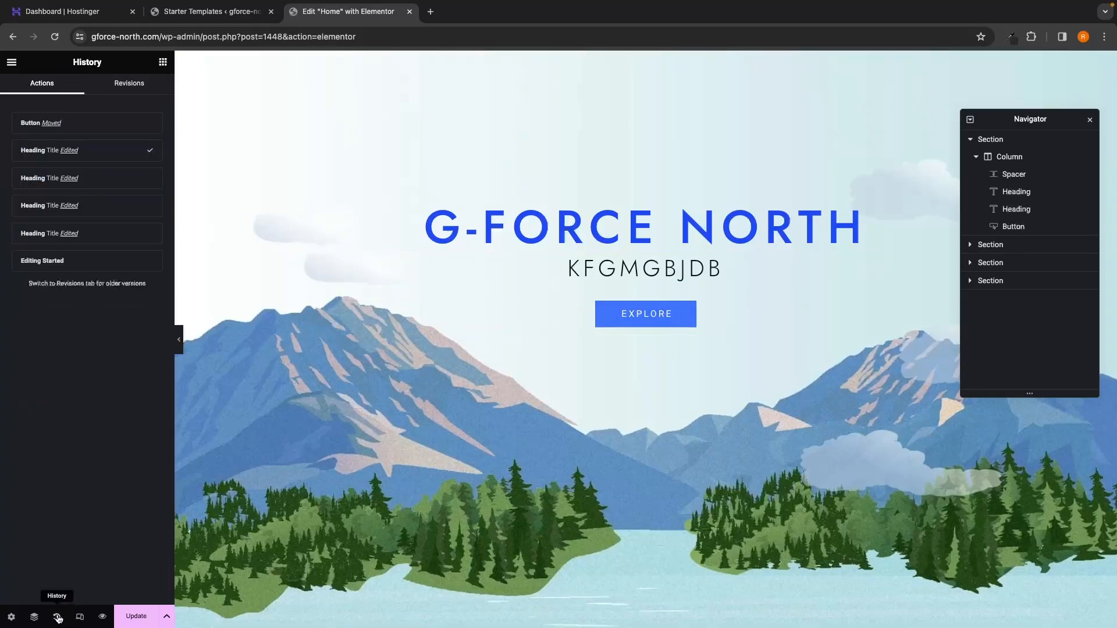
left_click(103, 188)
left_click(102, 204)
left_click(106, 232)
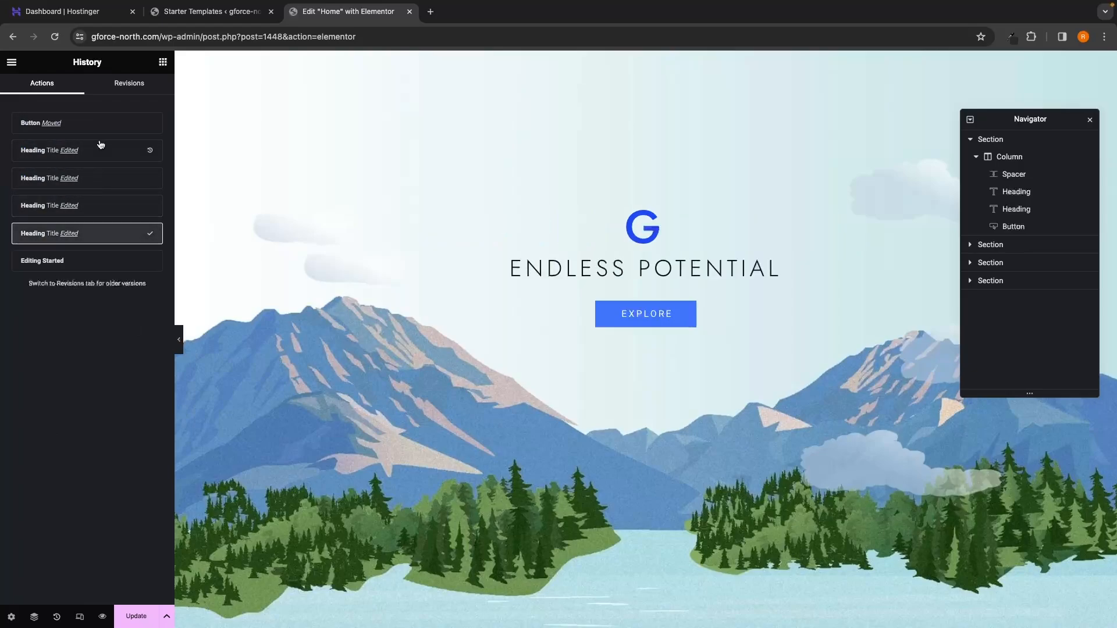
left_click(96, 130)
left_click(98, 150)
left_click(103, 178)
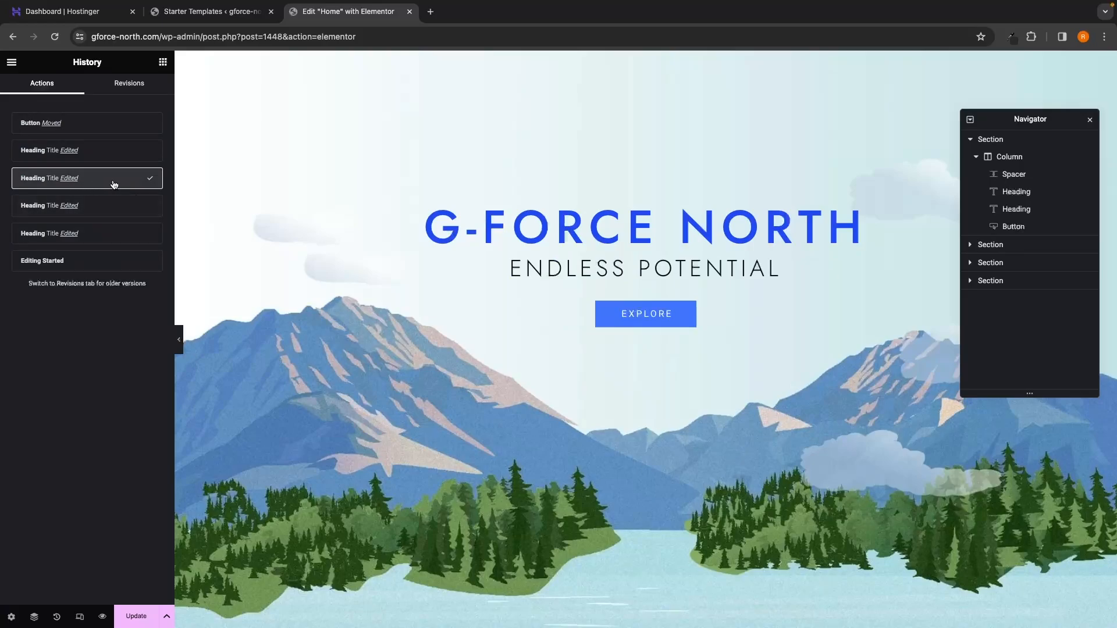
Return to the widget list, publish the page update and collapse the first section in the Navigator
left_click(163, 62)
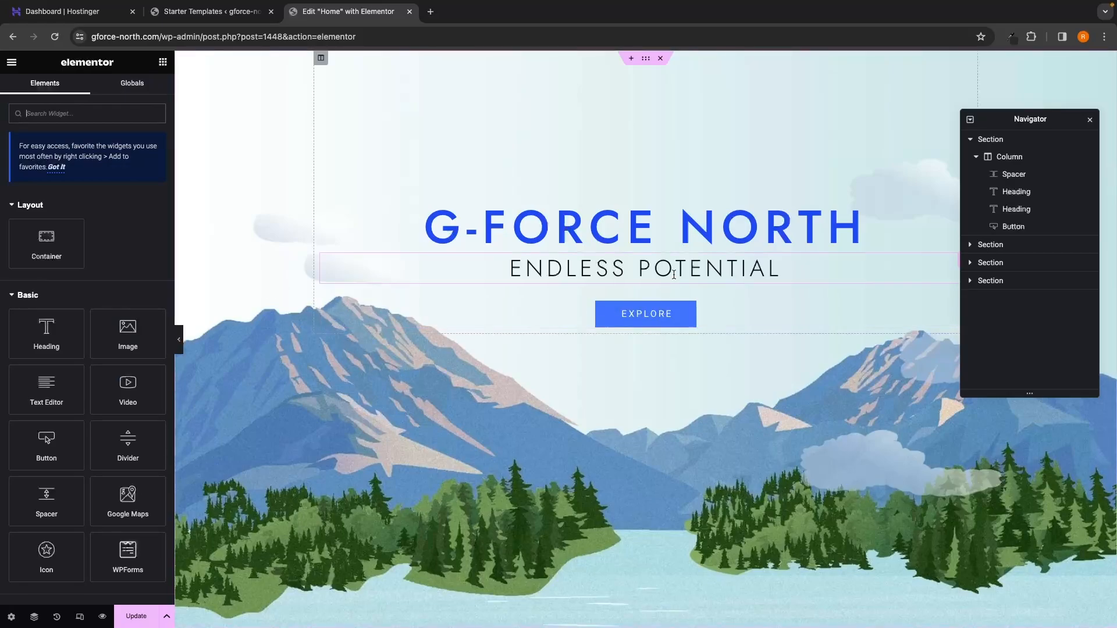
left_click(137, 623)
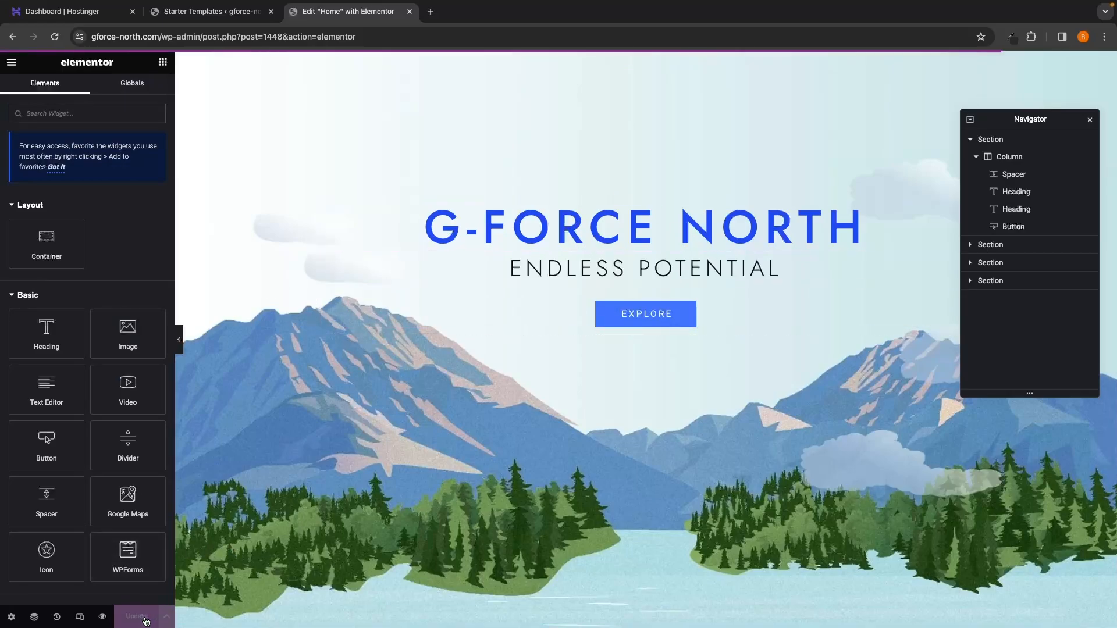
left_click(976, 156)
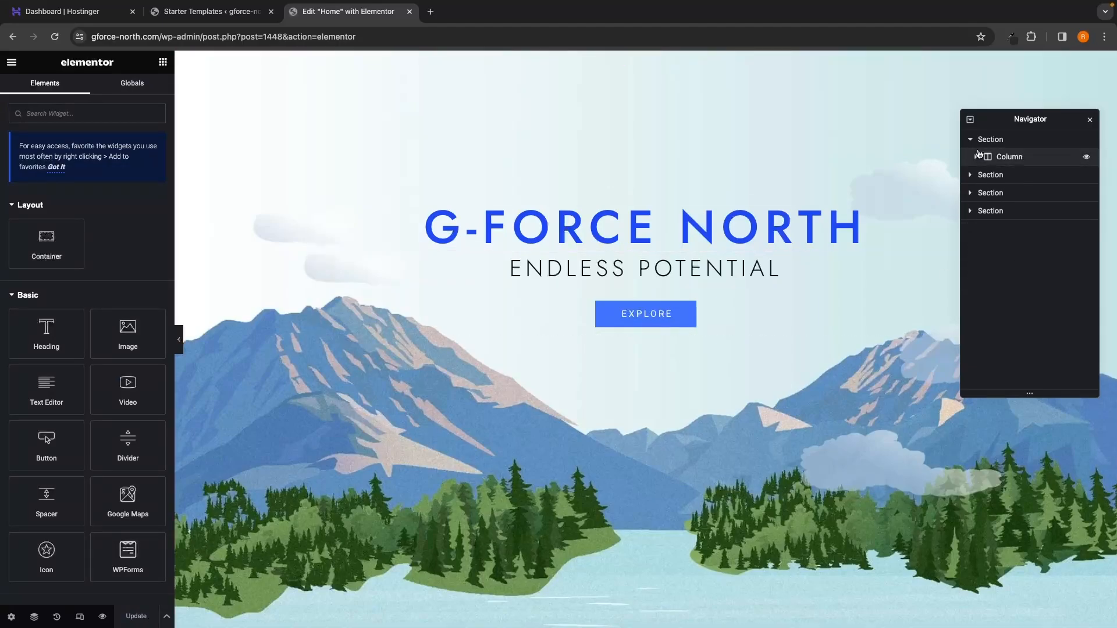
left_click(970, 140)
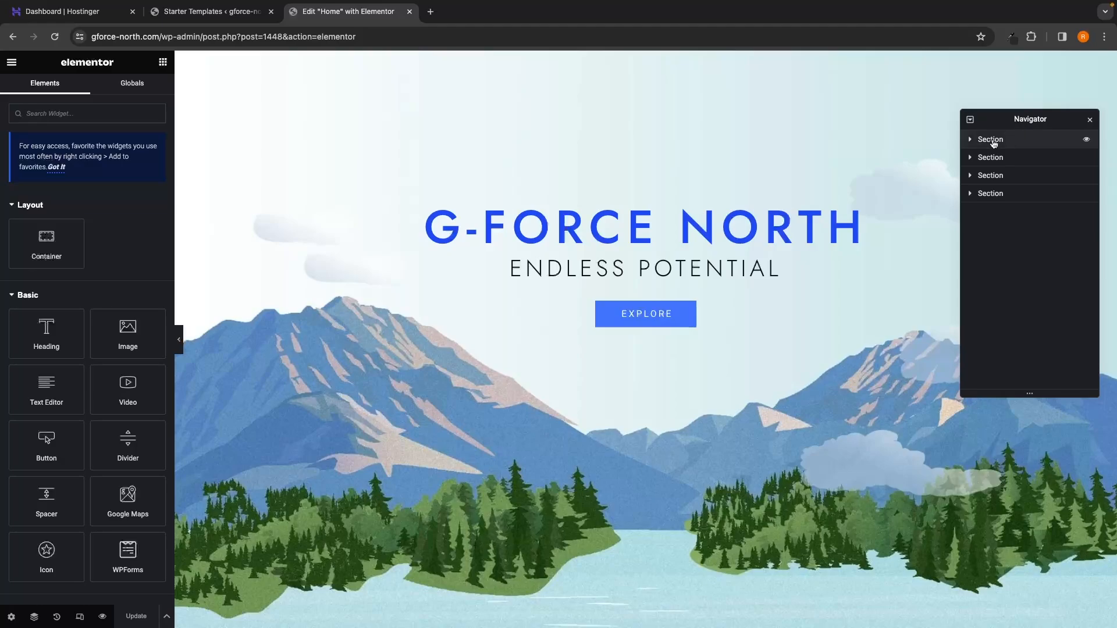
Select the first section in the Navigator and examine the extent of the hero area it covers
left_click(992, 140)
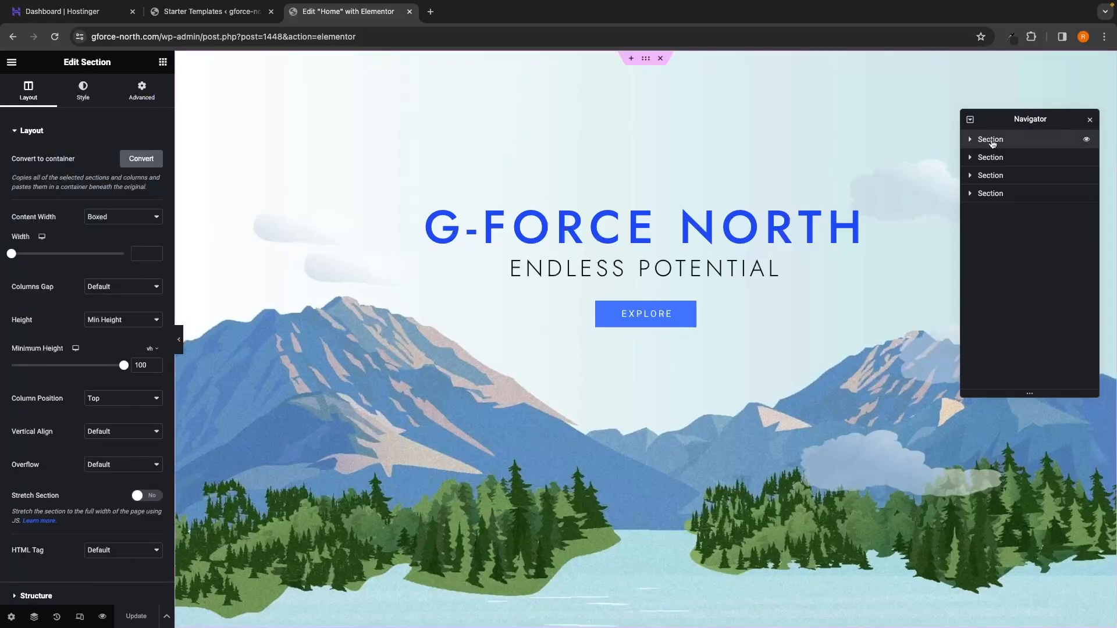
scroll(869, 157, "down", 1)
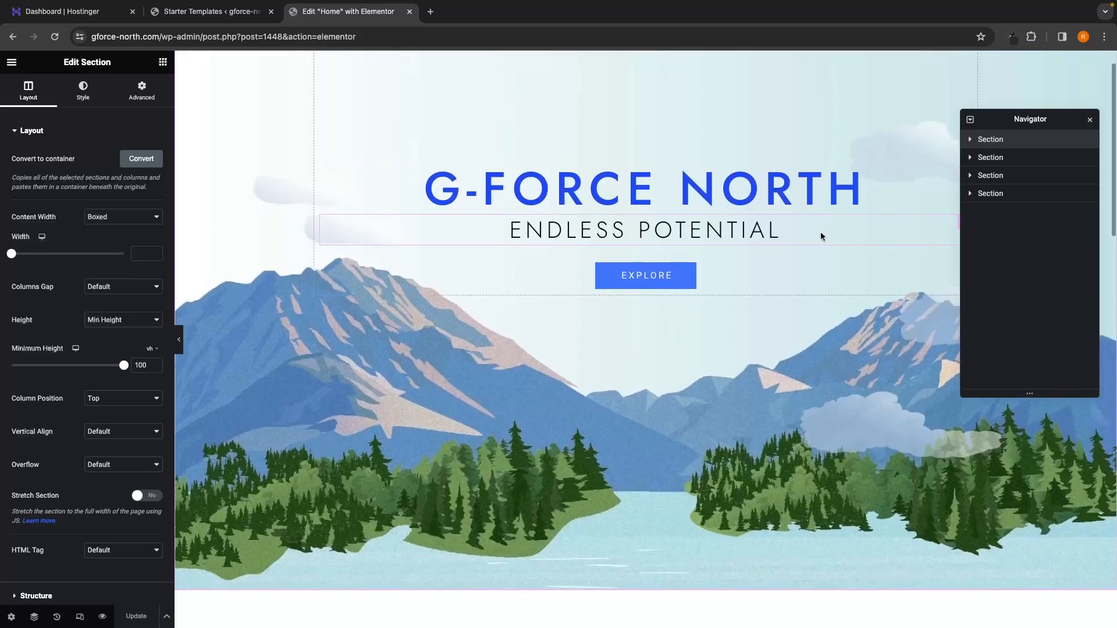
scroll(822, 236, "up", 1)
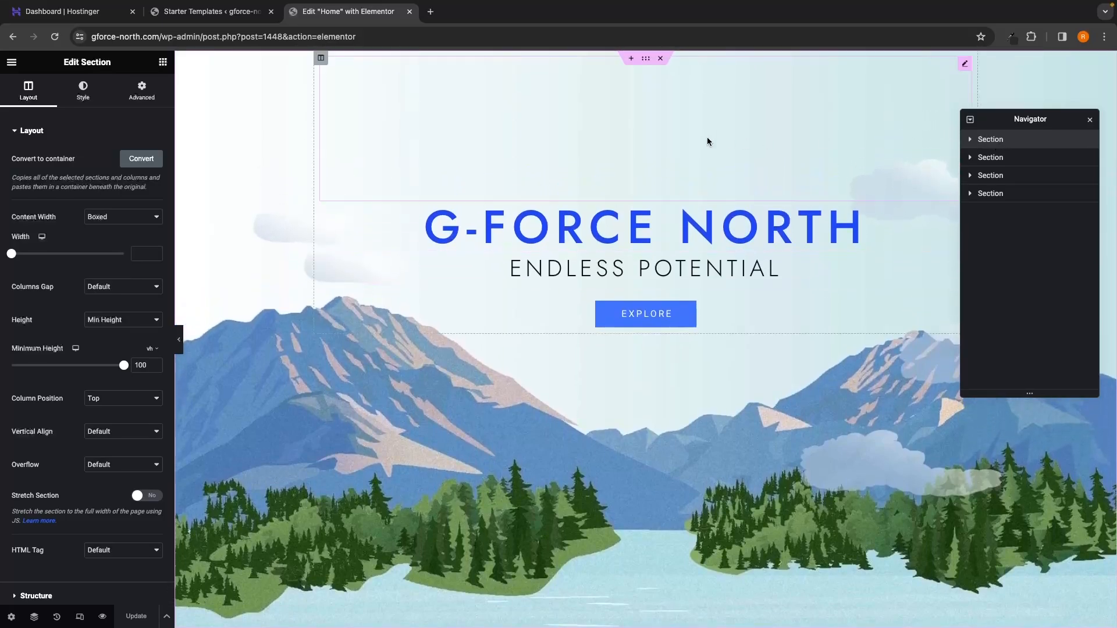
scroll(260, 590, "down", 1)
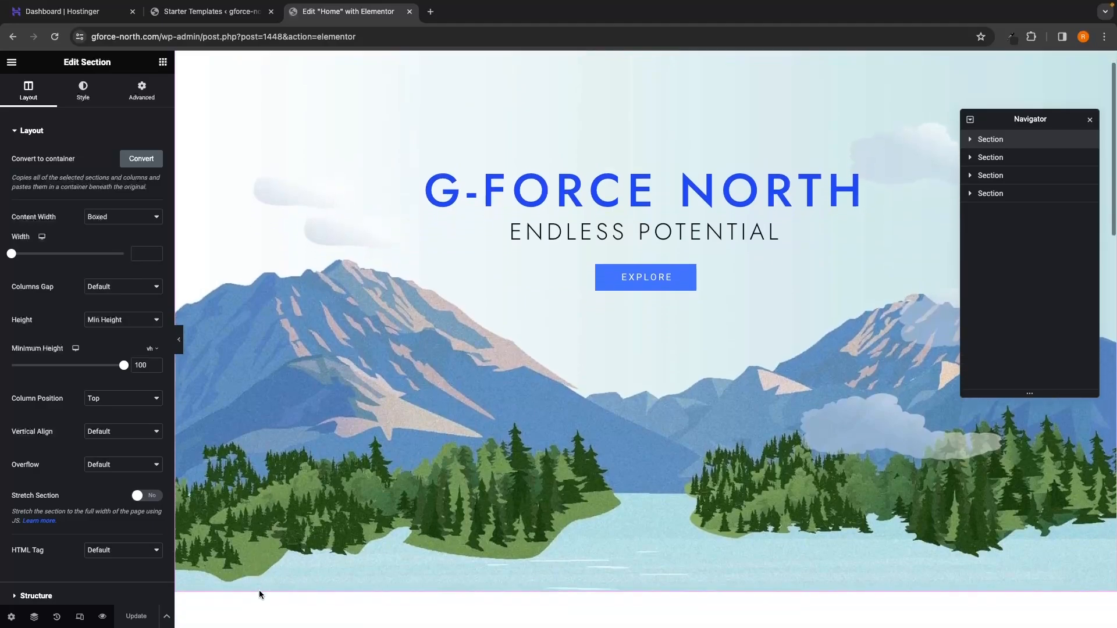
scroll(333, 204, "up", 1)
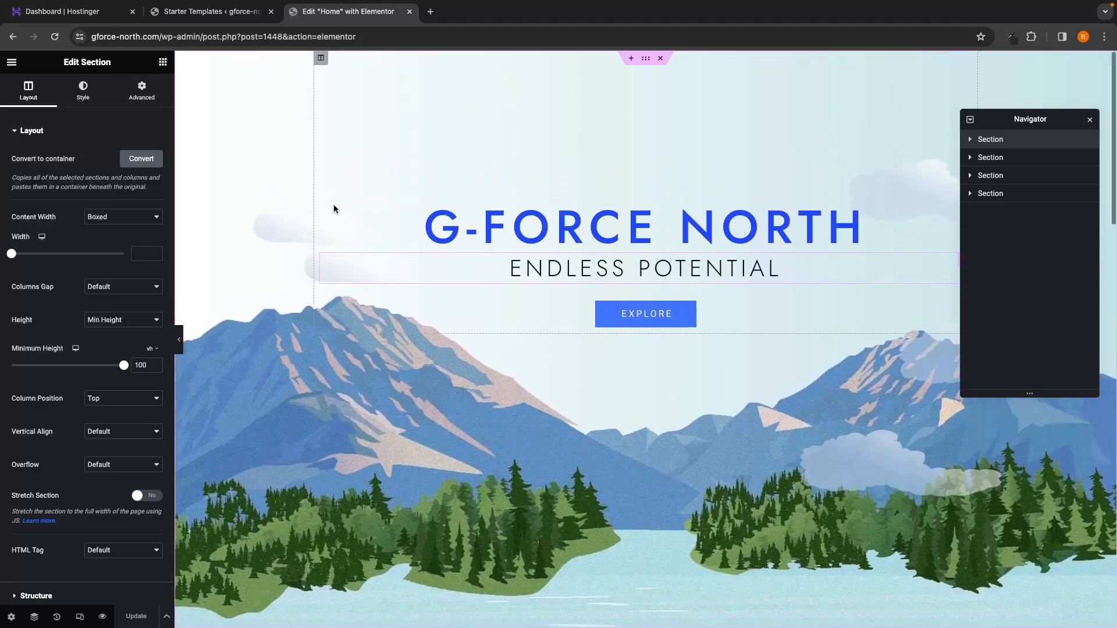
scroll(302, 593, "down", 1)
scroll(302, 592, "down", 1)
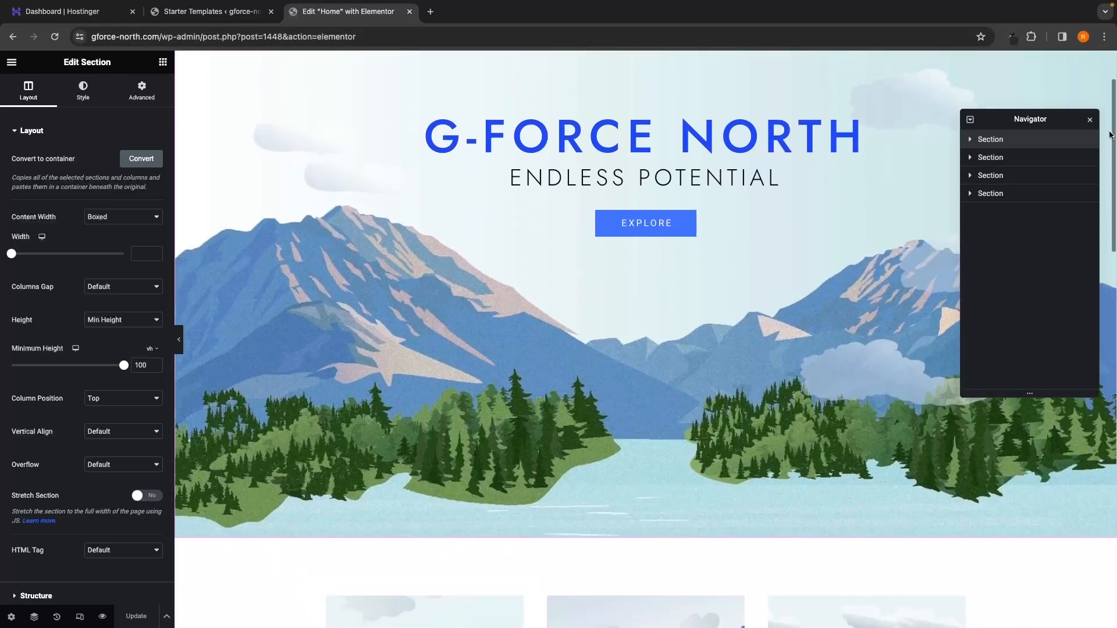
Select the second and third sections in the Navigator and examine the services and About Us areas they cover
left_click(990, 157)
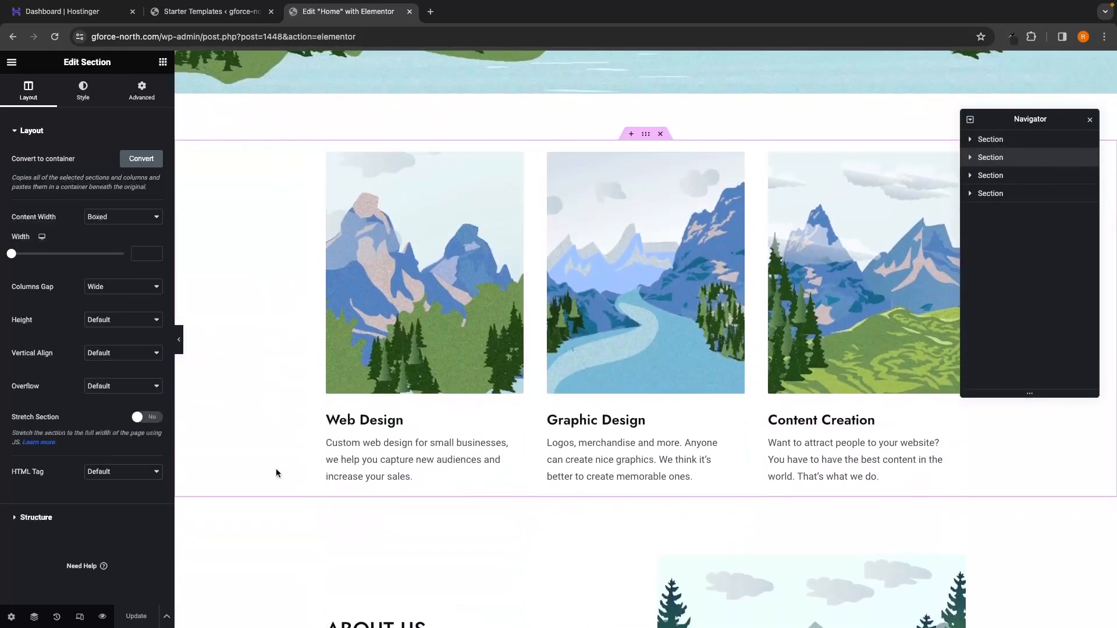
scroll(274, 484, "down", 1)
left_click(1015, 175)
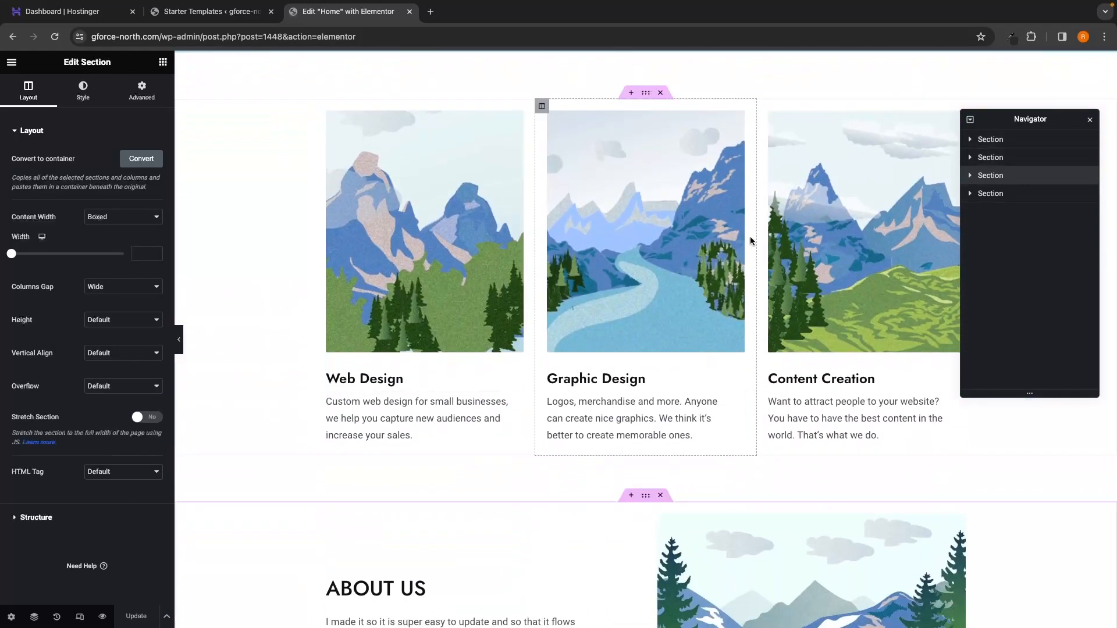
scroll(750, 241, "down", 1)
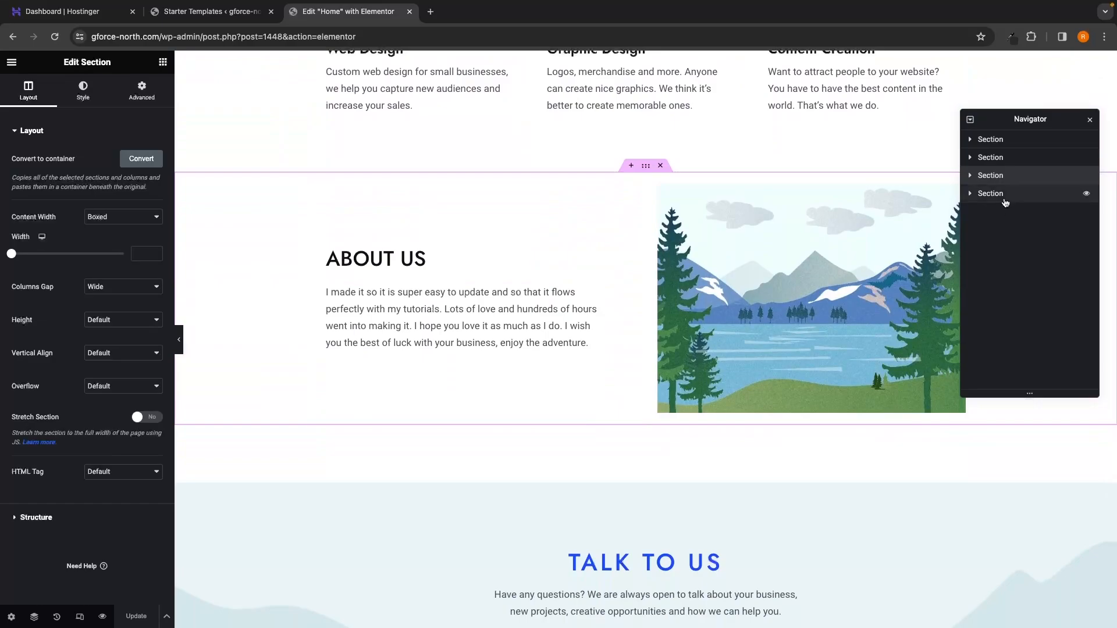
scroll(746, 257, "up", 1)
scroll(747, 258, "up", 3)
scroll(746, 258, "down", 3)
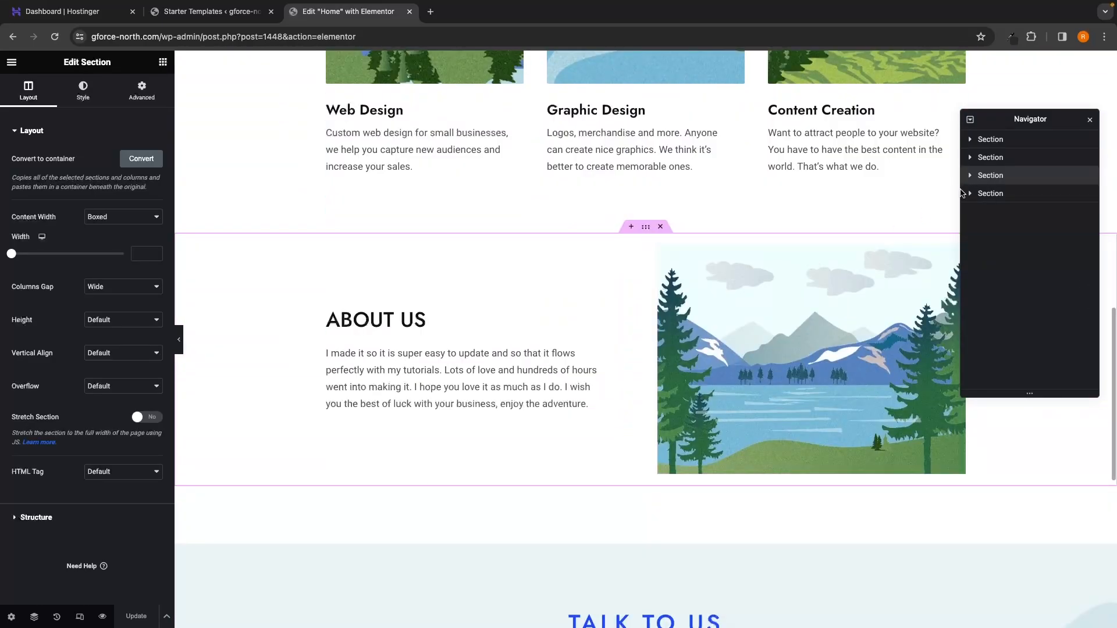
Expand the About Us section and its first column in the Navigator, and select its heading and text editor elements in turn
left_click(970, 176)
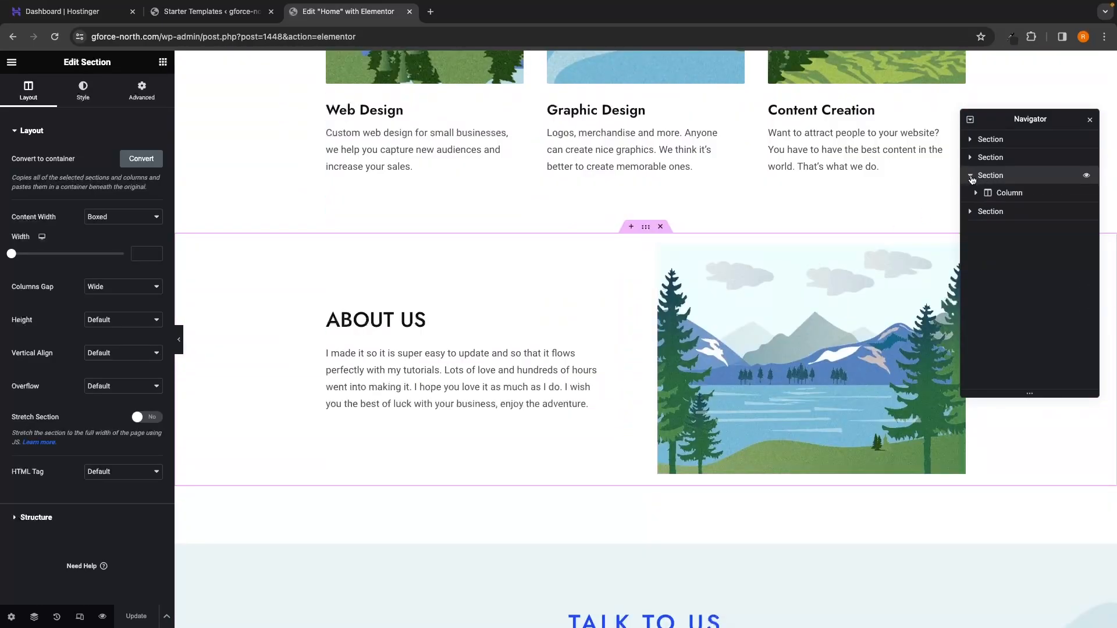
left_click(1001, 194)
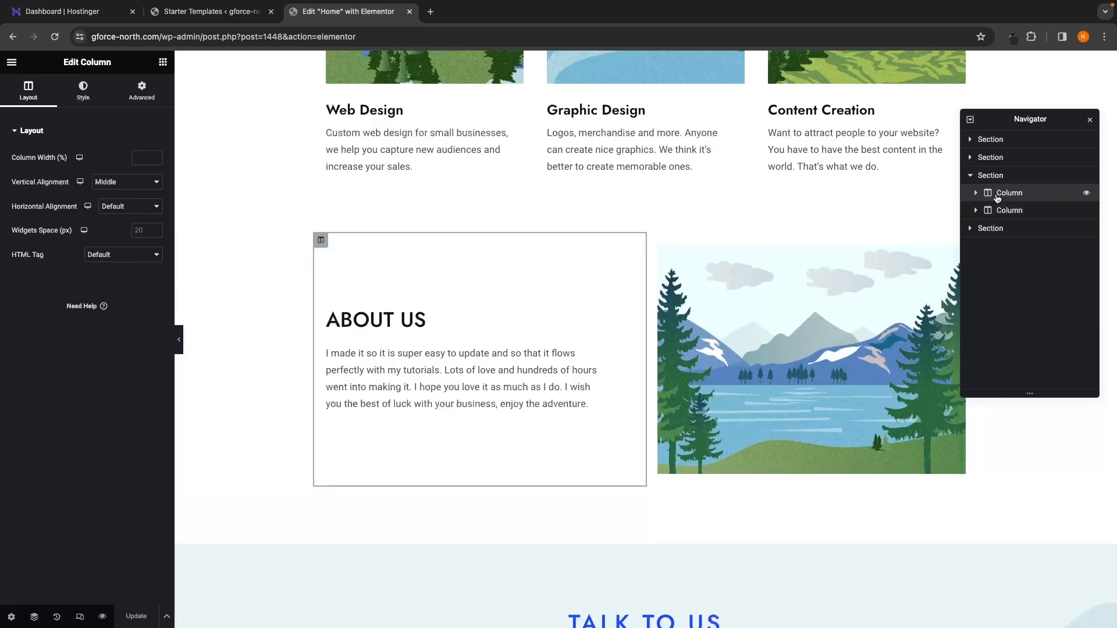
left_click(976, 192)
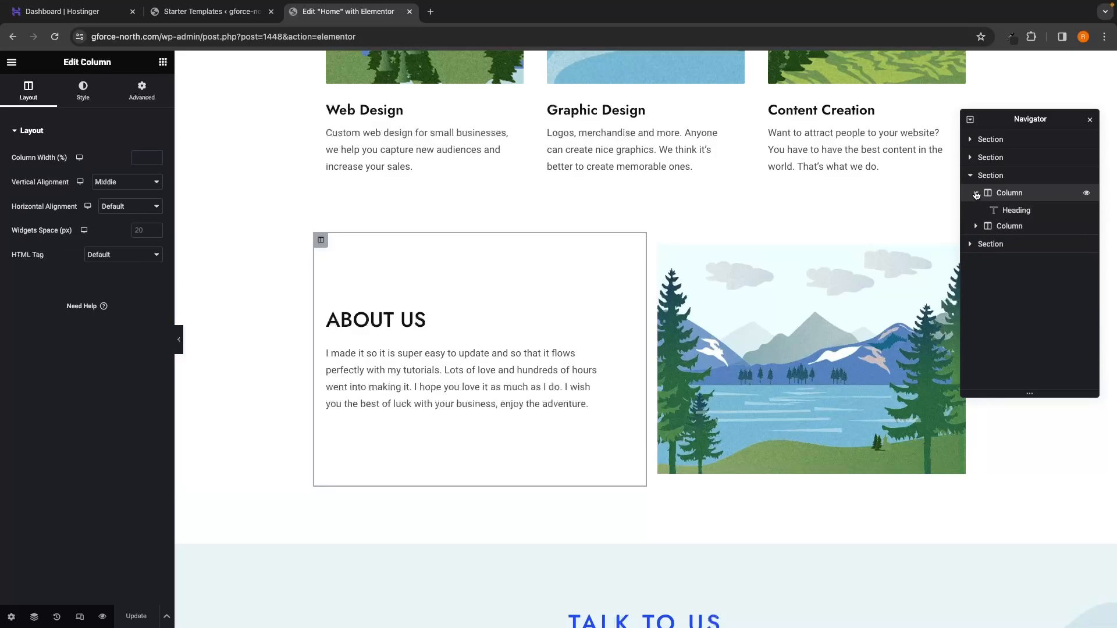
left_click(1016, 210)
left_click(1021, 227)
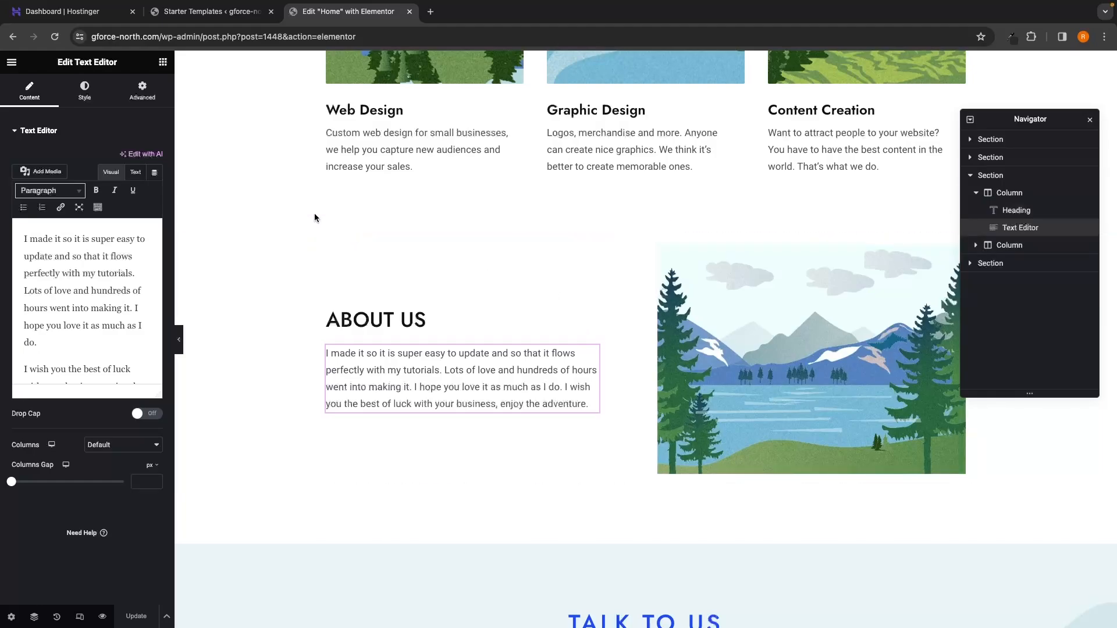
Add a Video widget directly below the About Us paragraph
left_click(164, 65)
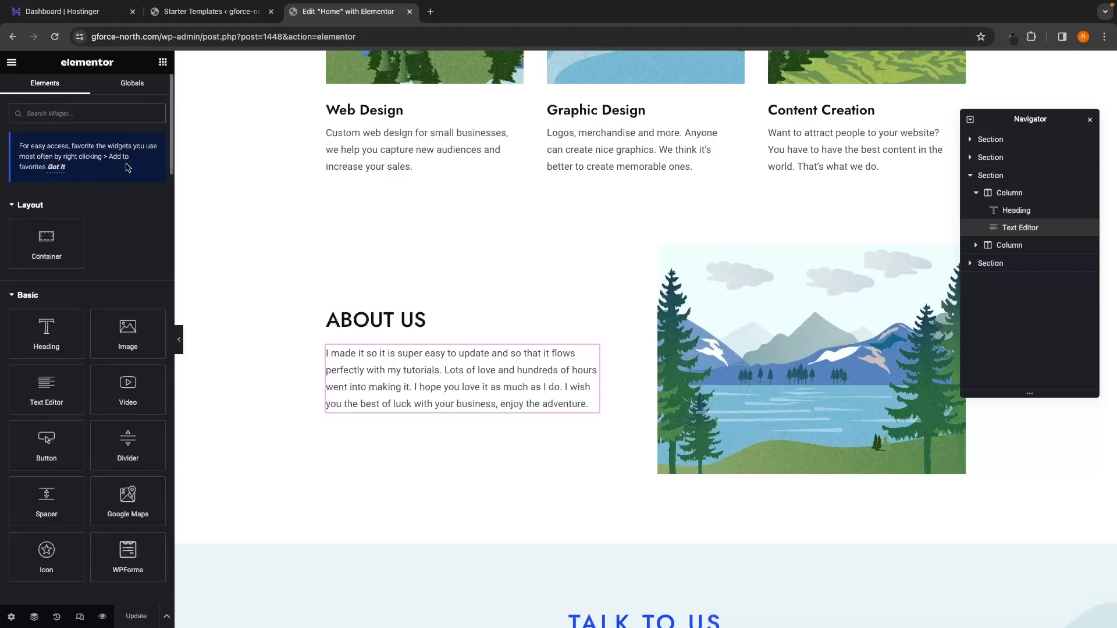
scroll(138, 258, "down", 3)
scroll(134, 250, "up", 3)
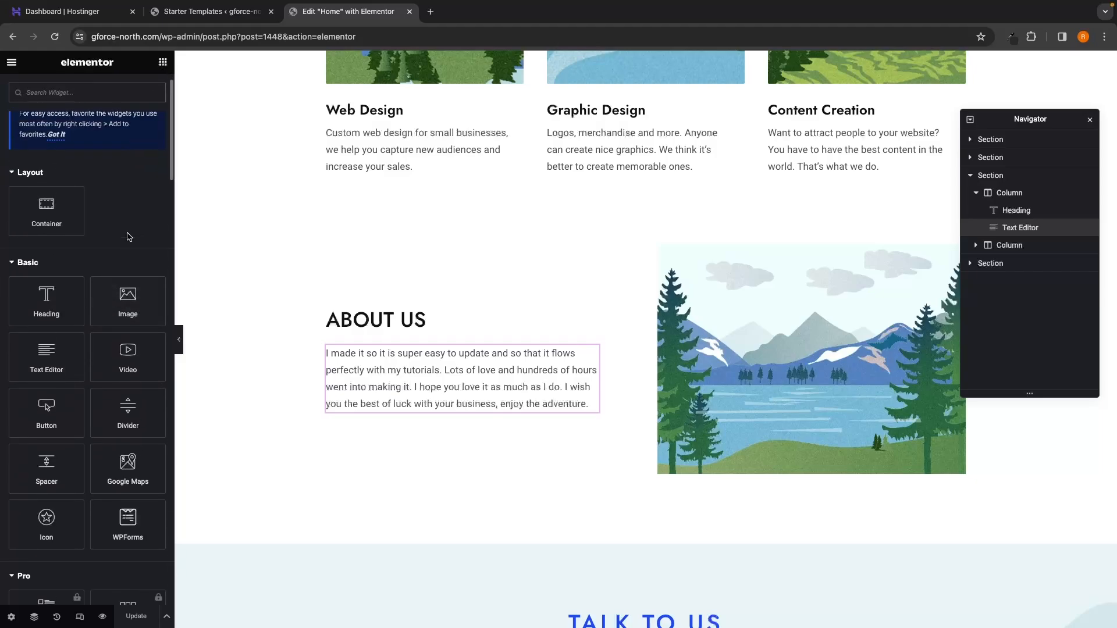
scroll(95, 299, "down", 4)
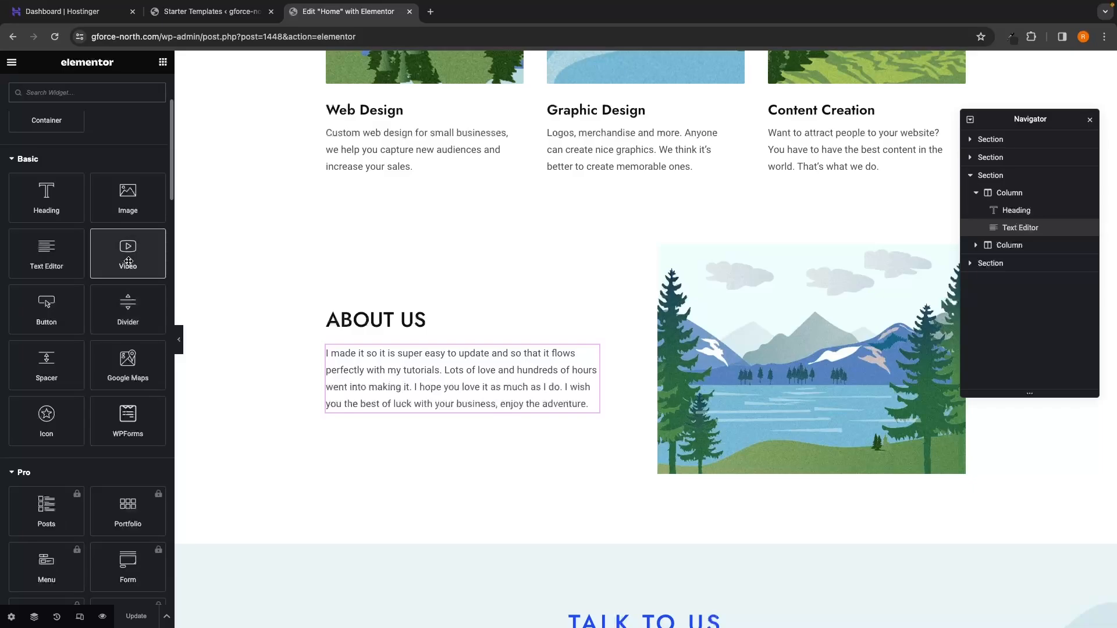
left_click_drag(129, 251, 431, 413)
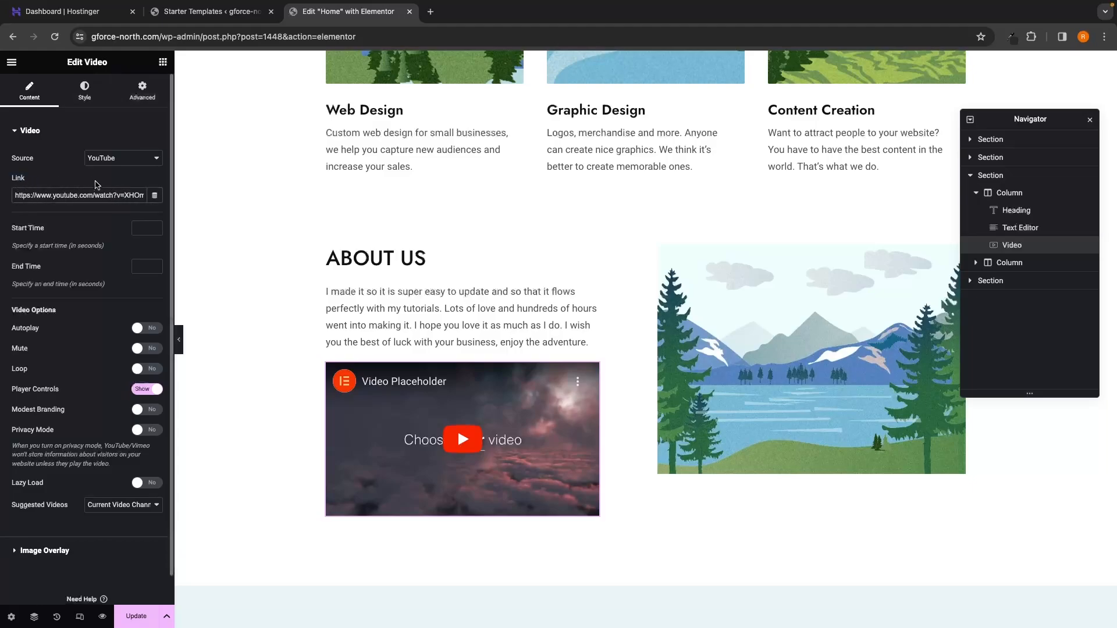
Check the available video sources and delete the Video widget from the About Us column
left_click(102, 167)
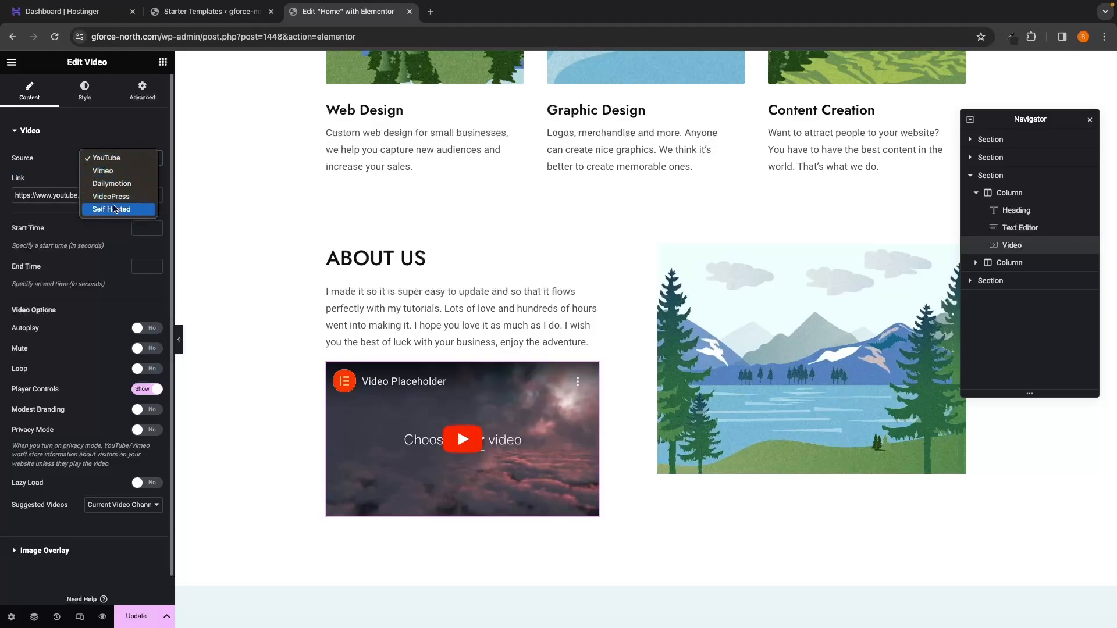
left_click(56, 158)
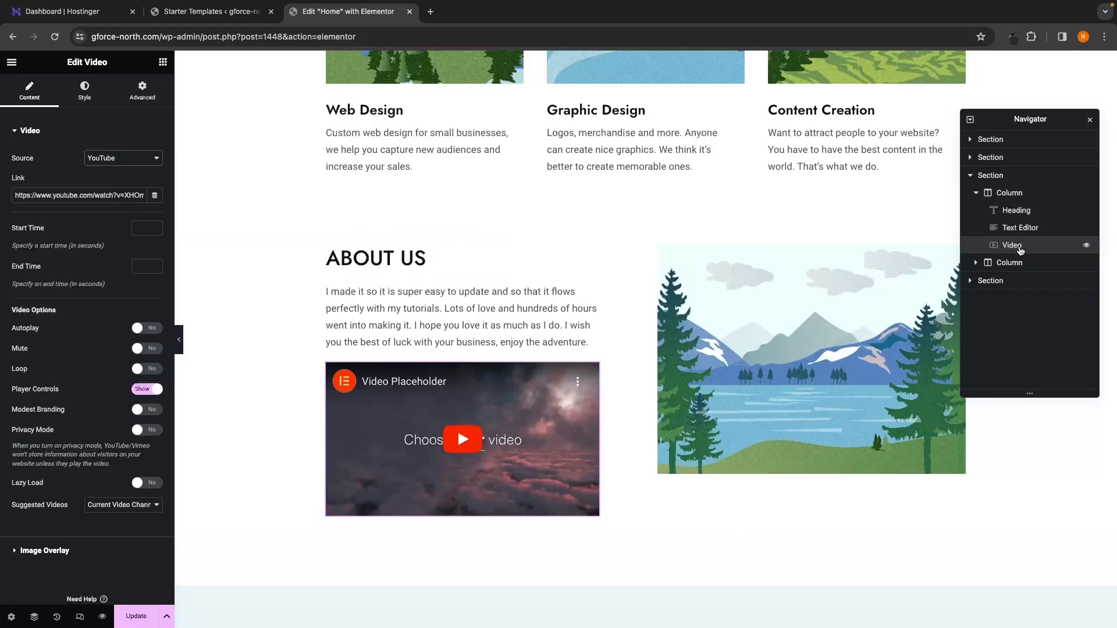
right_click(1022, 250)
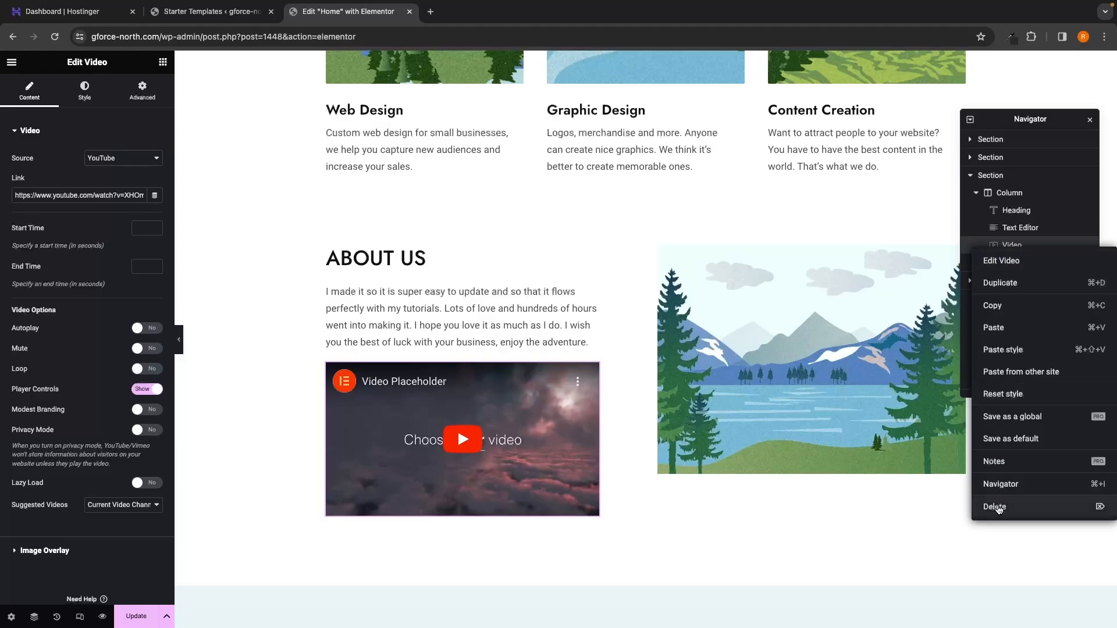
left_click(997, 508)
Select the Web Design image, view the media library and file upload options for replacing it, and close them without choosing a file
scroll(972, 490, "up", 15)
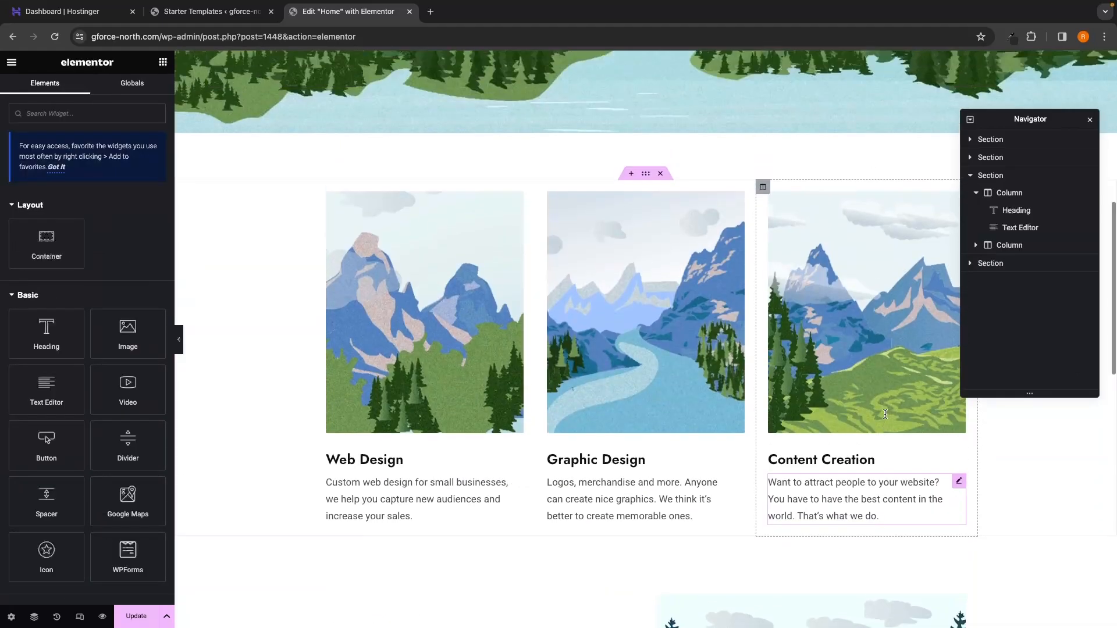
scroll(884, 417, "down", 8)
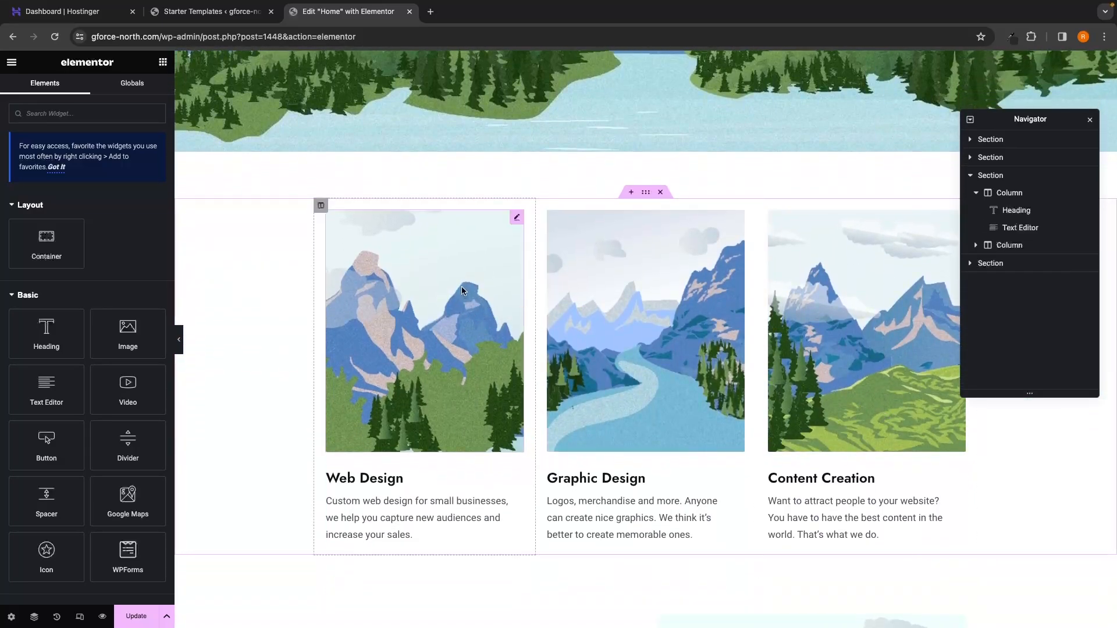
left_click(437, 282)
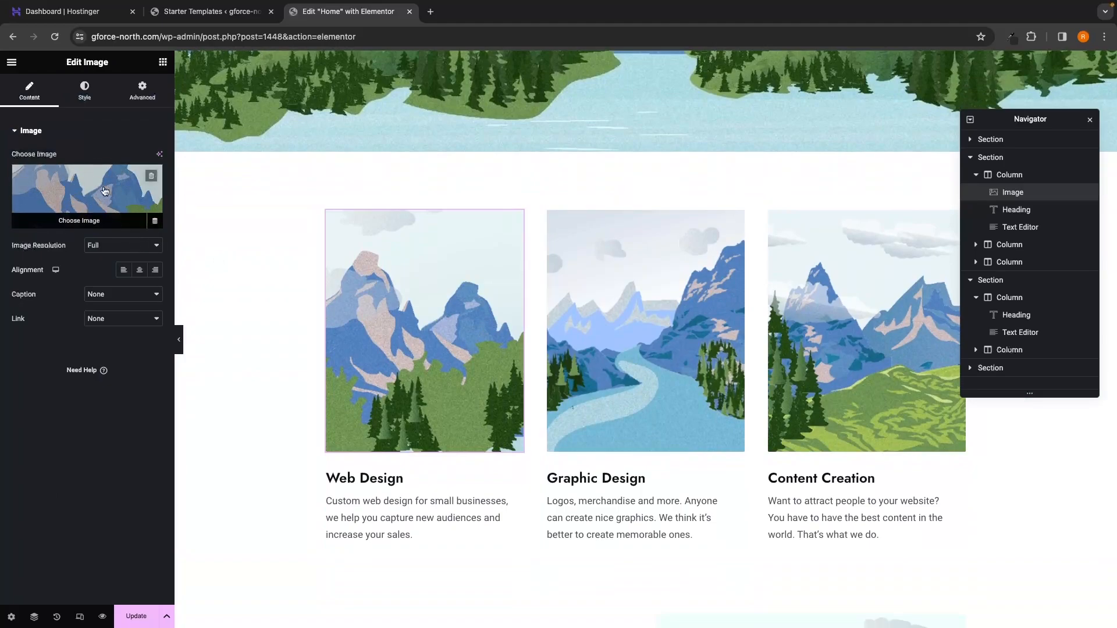
left_click(83, 225)
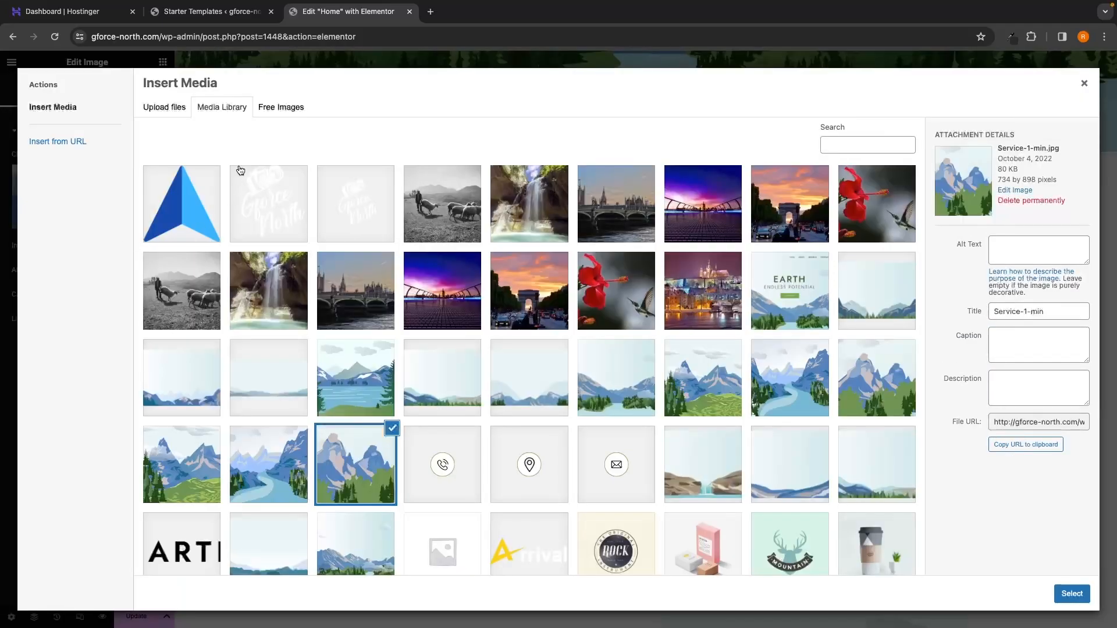
left_click(175, 111)
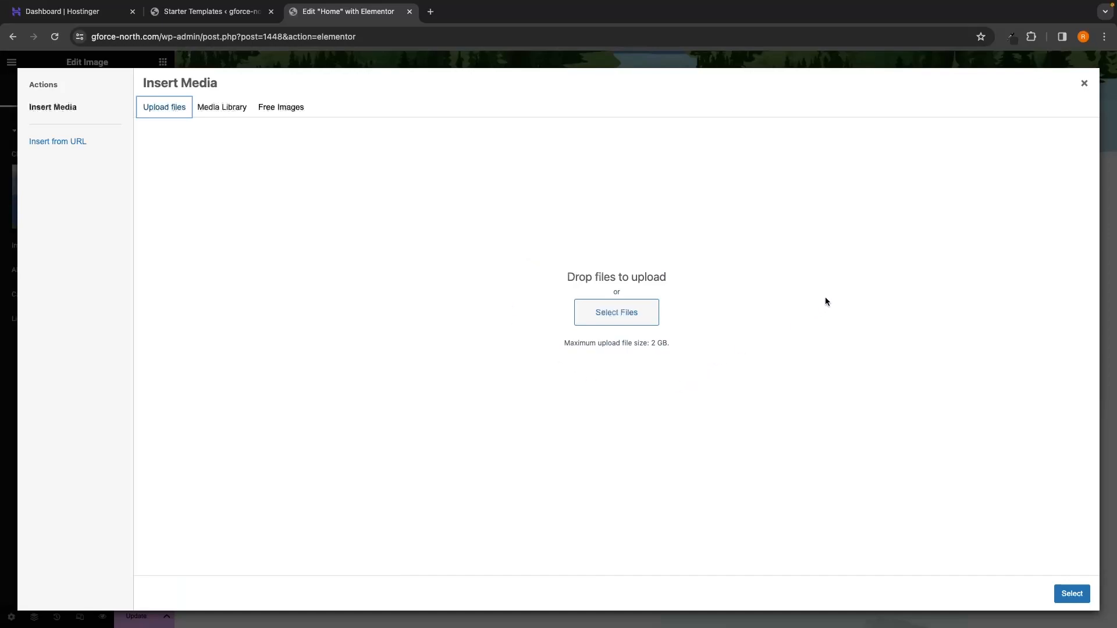
left_click(1083, 83)
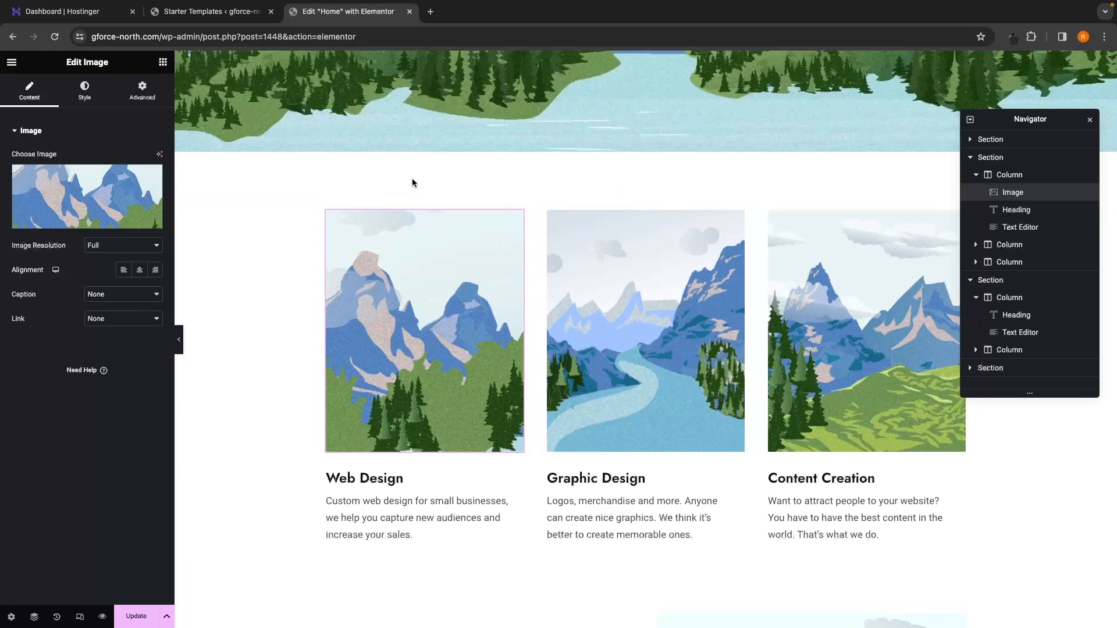
Open pexels.com in a new browser tab and search its free stock photos for "horse"
left_click(431, 11)
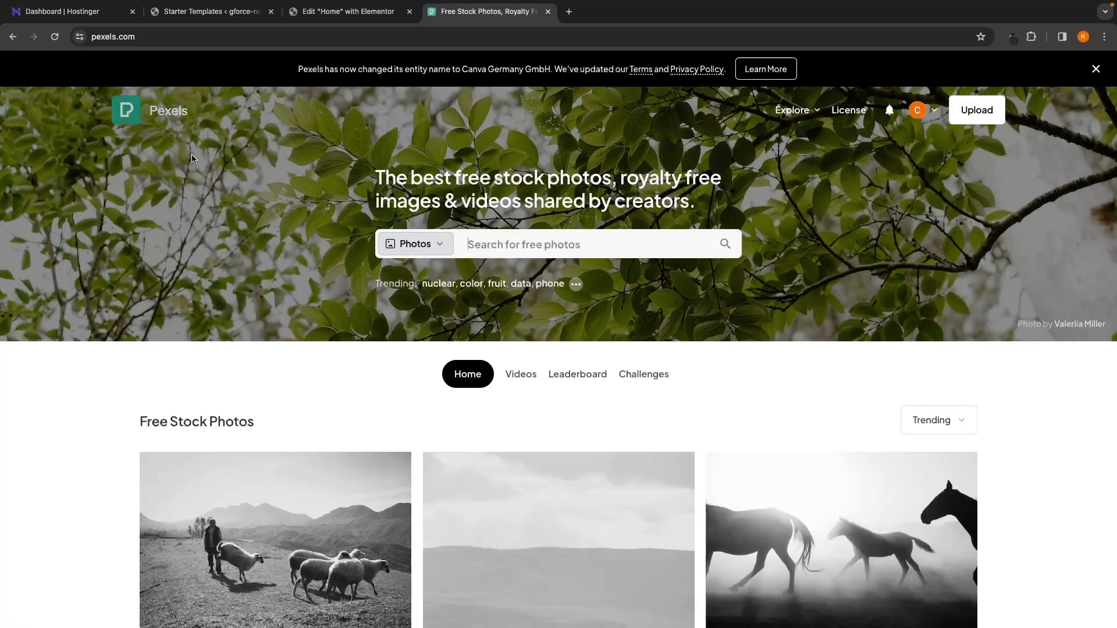
left_click_drag(401, 175, 726, 182)
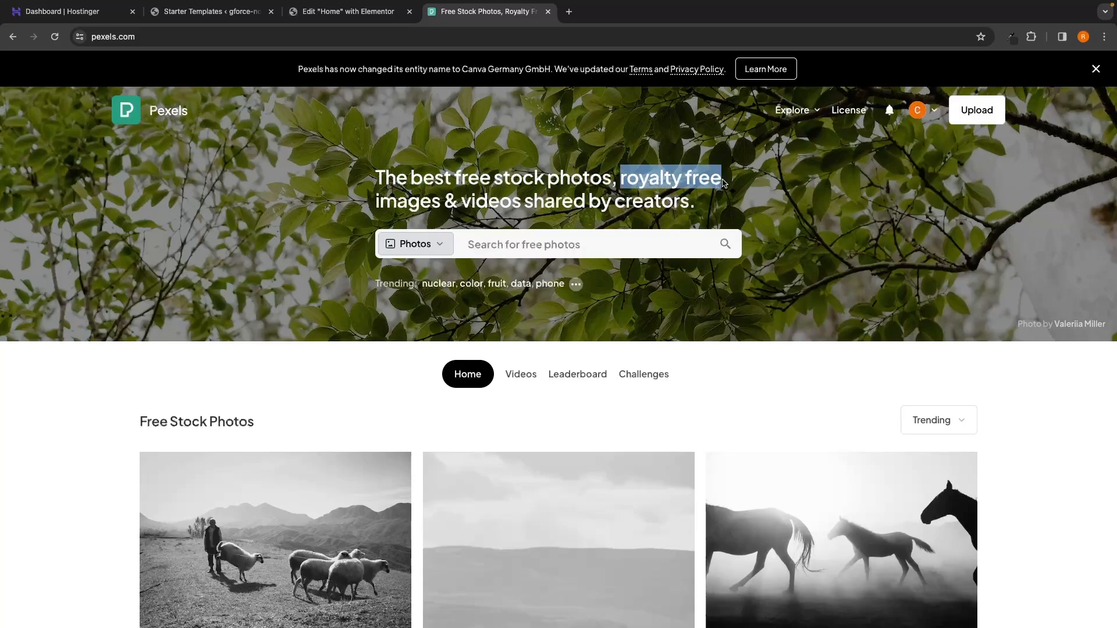
left_click(750, 186)
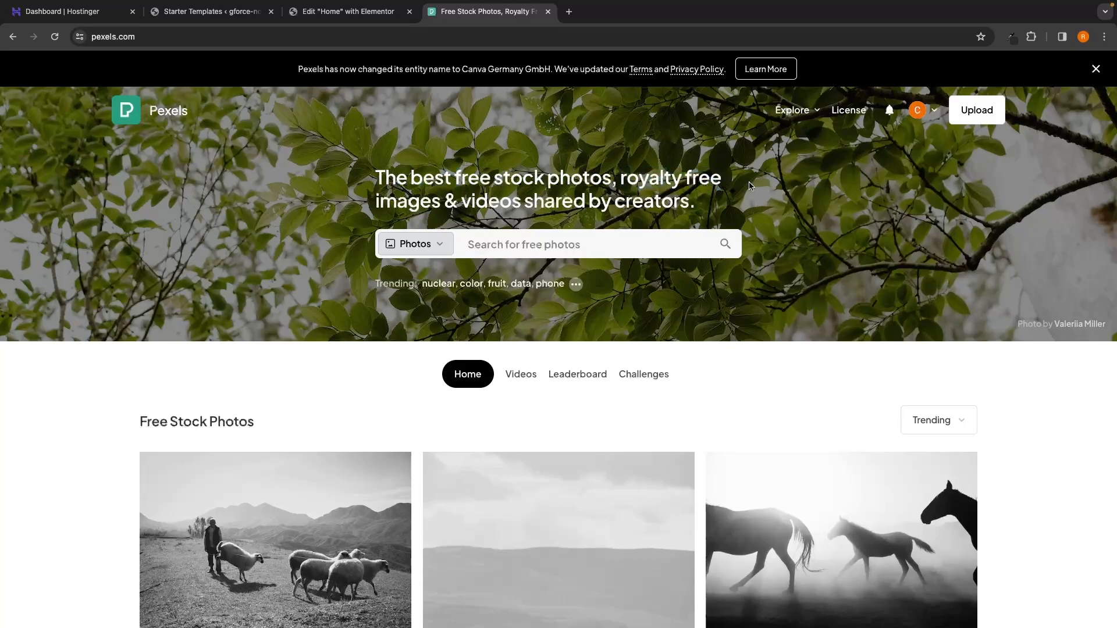
left_click(609, 251)
type("horse")
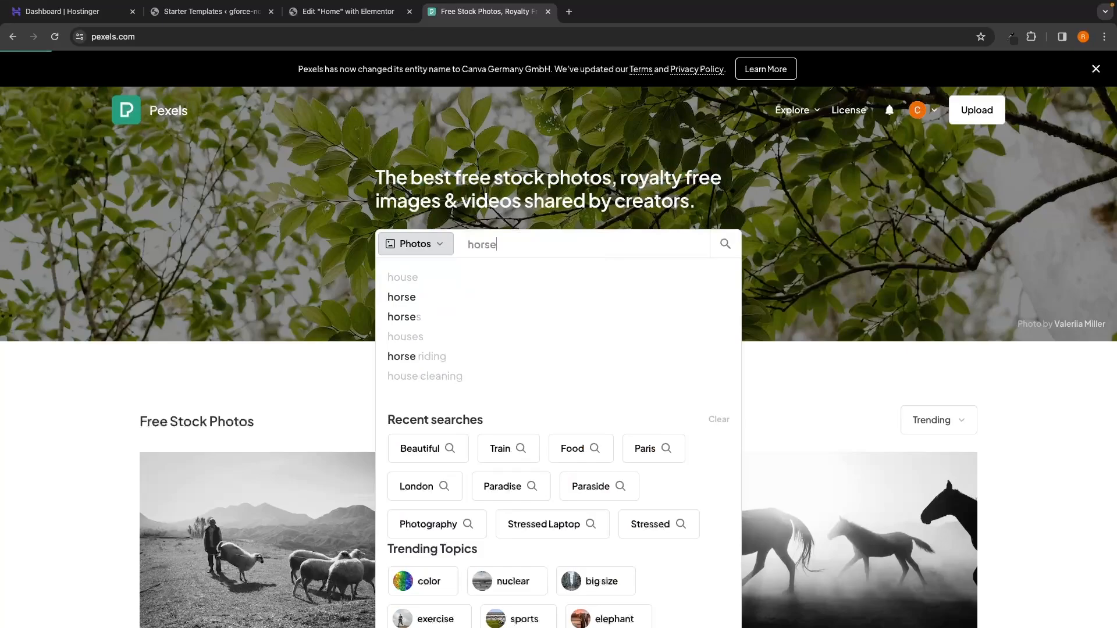
key("Return")
Browse the horse photo results on Pexels and switch back to the Elementor home page editor
scroll(648, 324, "down", 8)
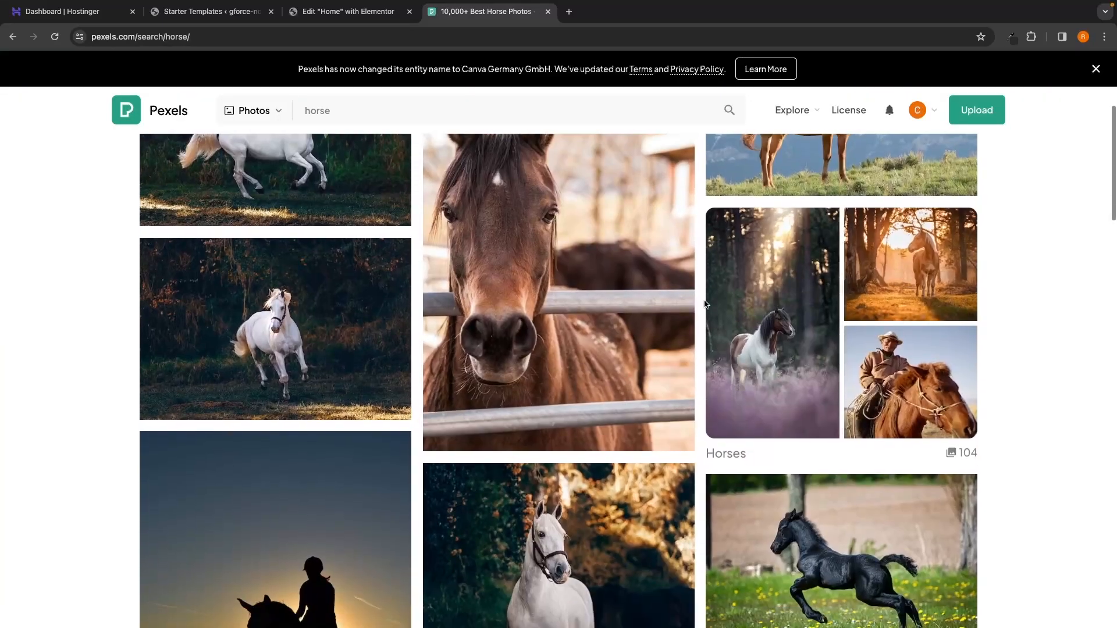
scroll(526, 329, "down", 7)
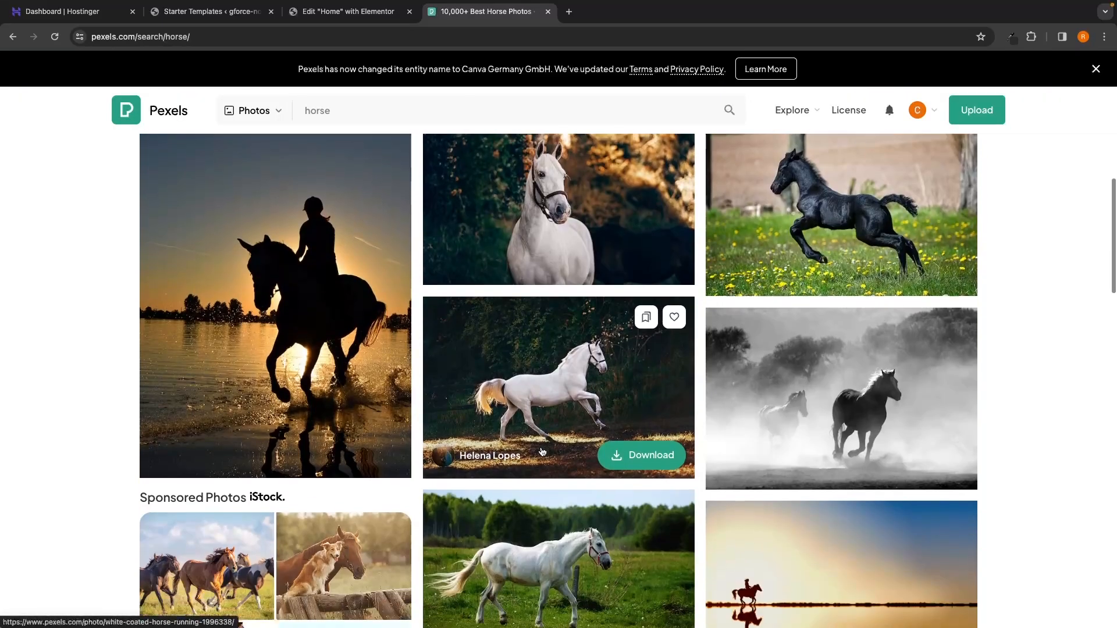
scroll(781, 421, "down", 1)
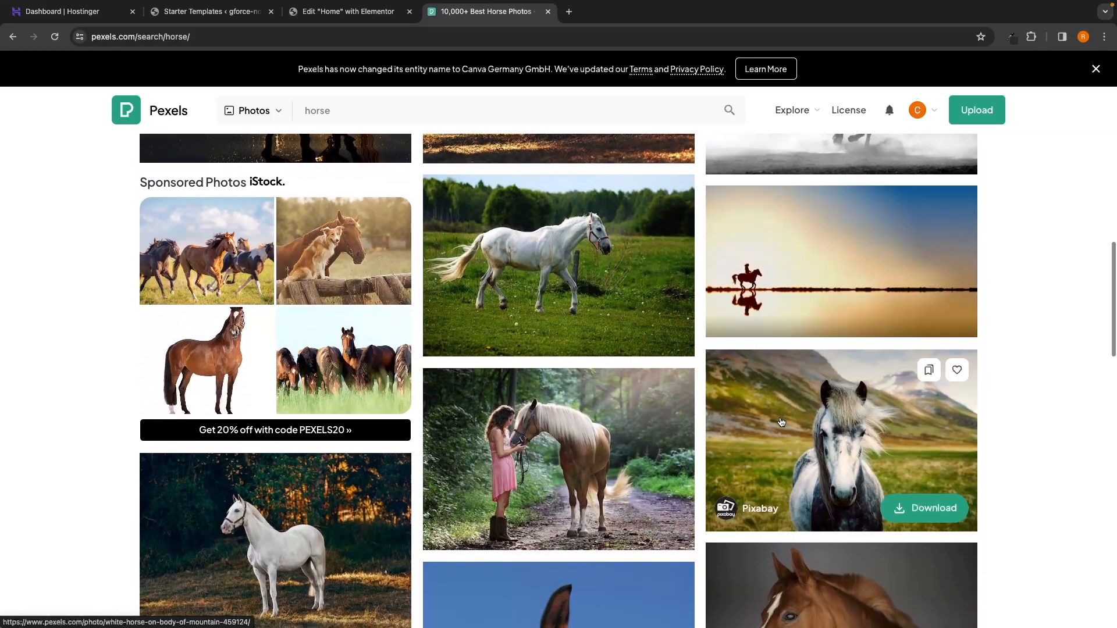
scroll(804, 394, "down", 1)
key("ctrl+shift+Tab")
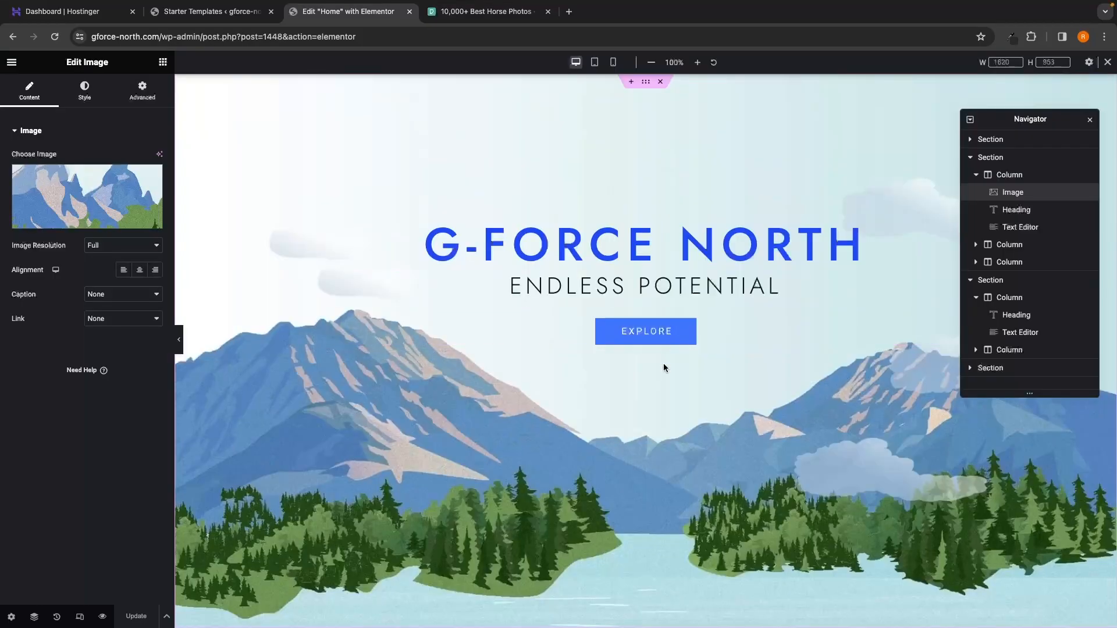
Close the Pexels tab, open the home page preview, close the Elementor editor tab and look over the previewed page
scroll(567, 401, "down", 5)
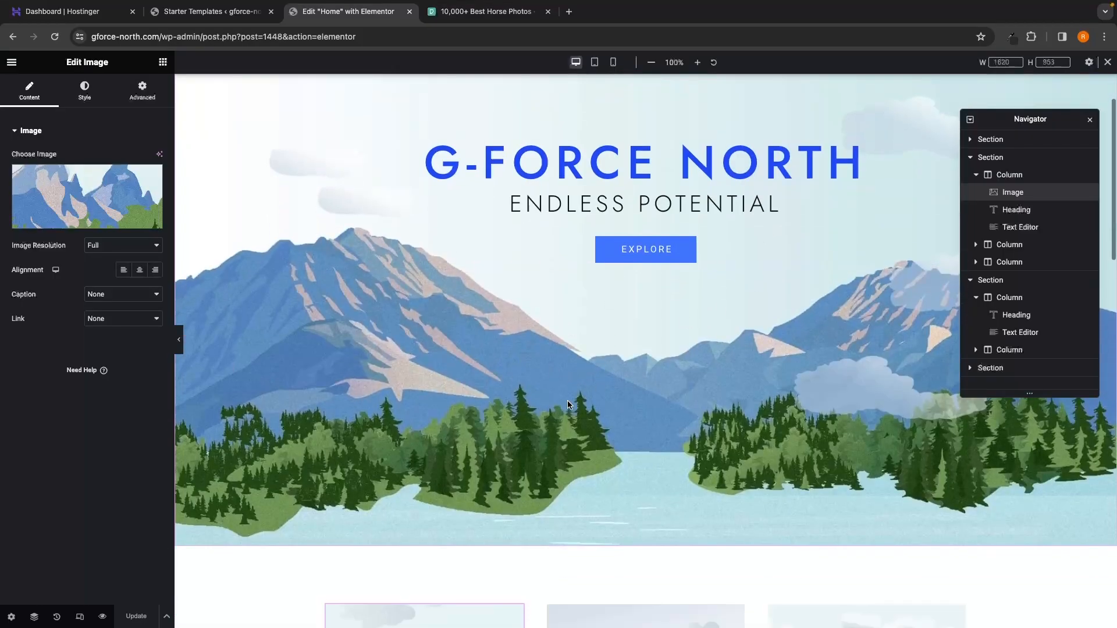
scroll(567, 400, "up", 5)
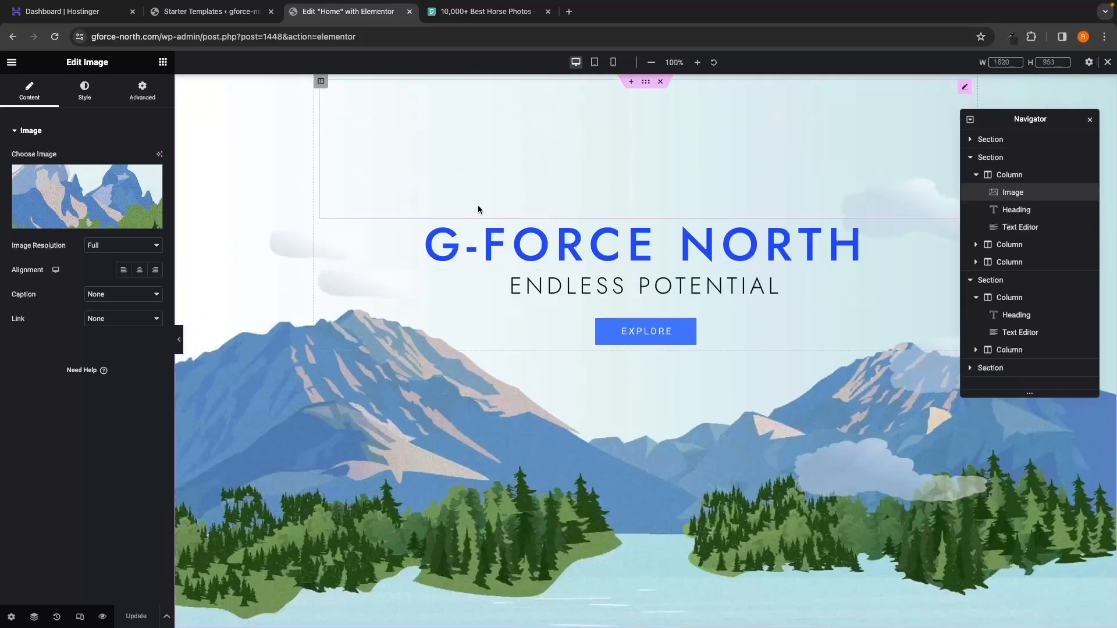
left_click(549, 12)
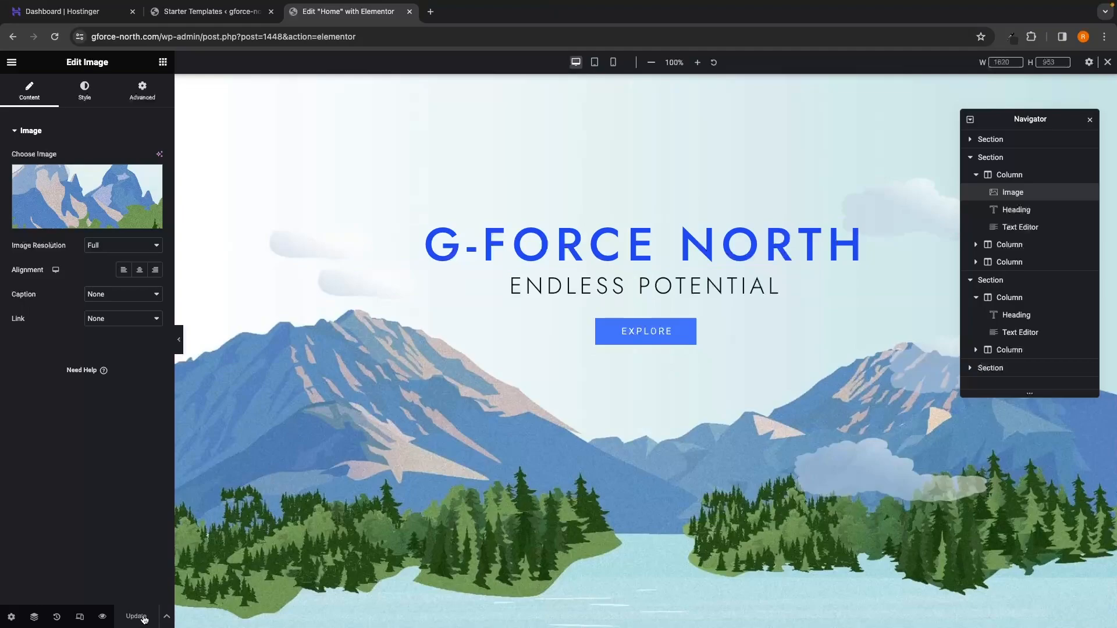
left_click(103, 618)
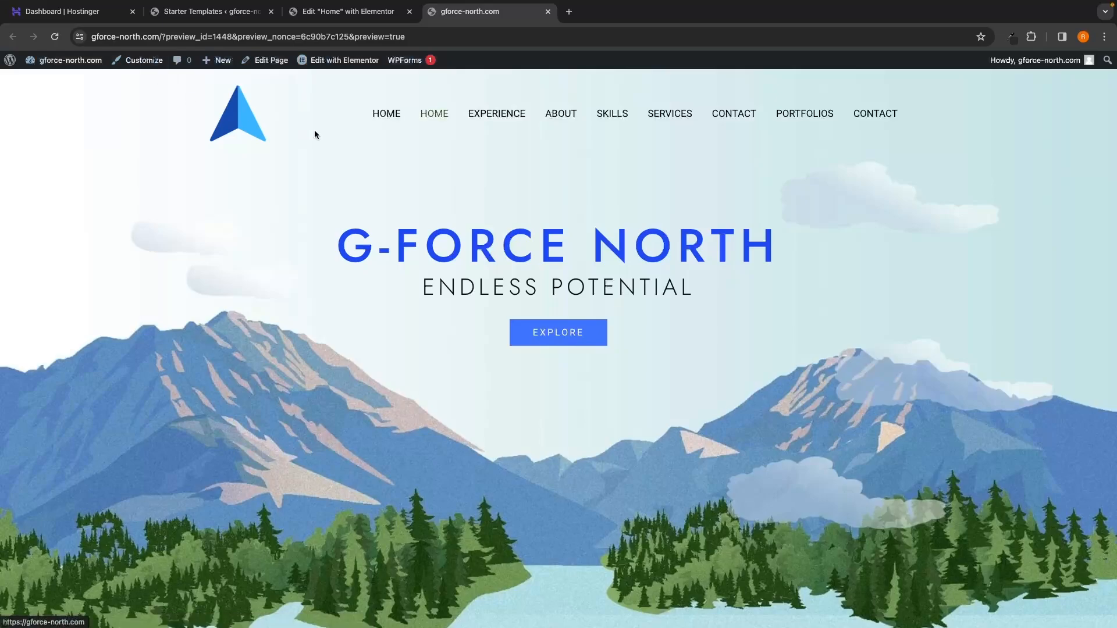
left_click(409, 12)
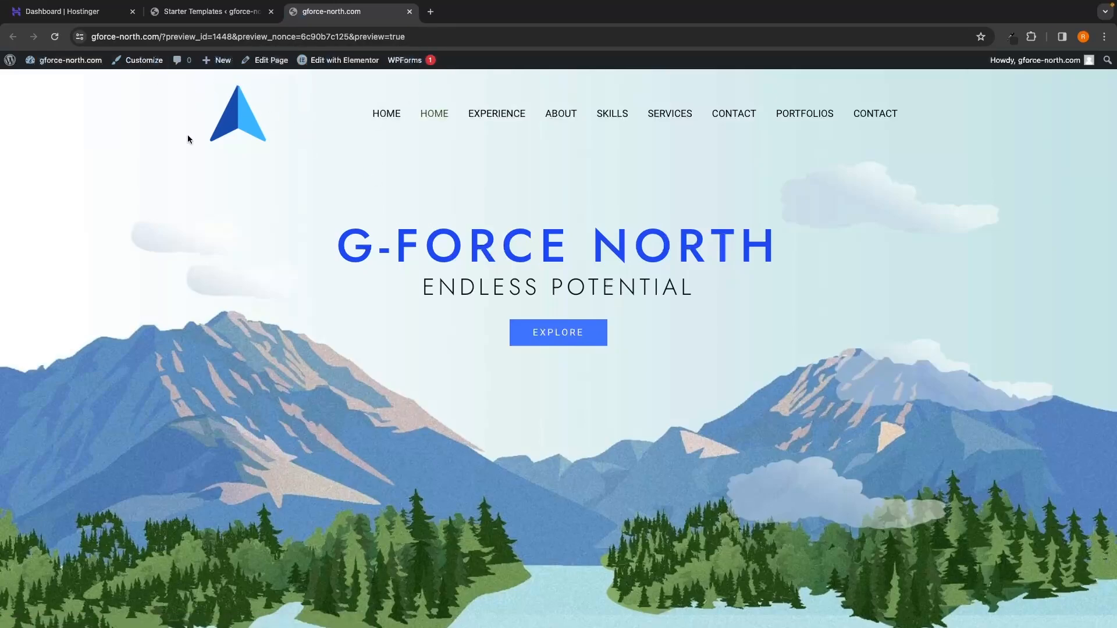
scroll(283, 145, "down", 15)
scroll(282, 145, "up", 15)
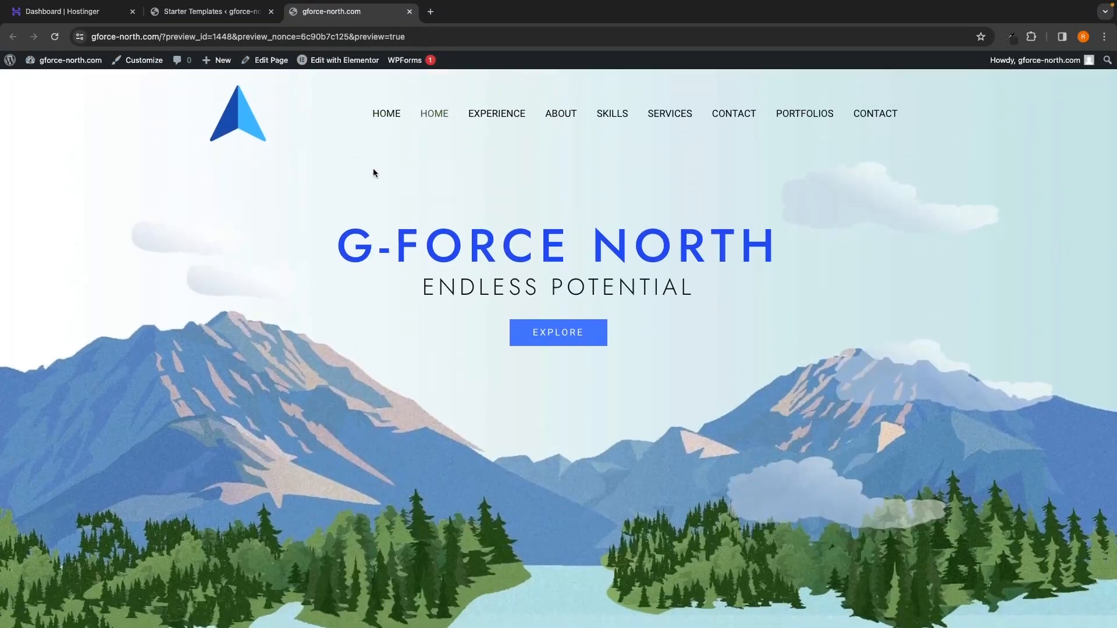
Open the site in the theme customizer and view the settings of the header logo
mouse_move(347, 66)
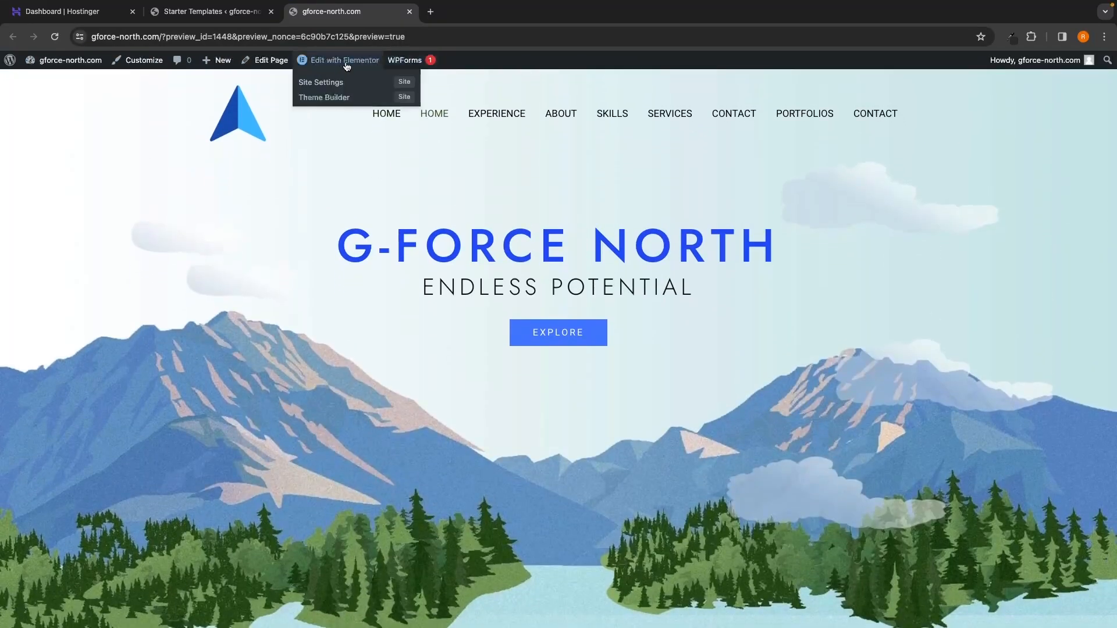
left_click(139, 66)
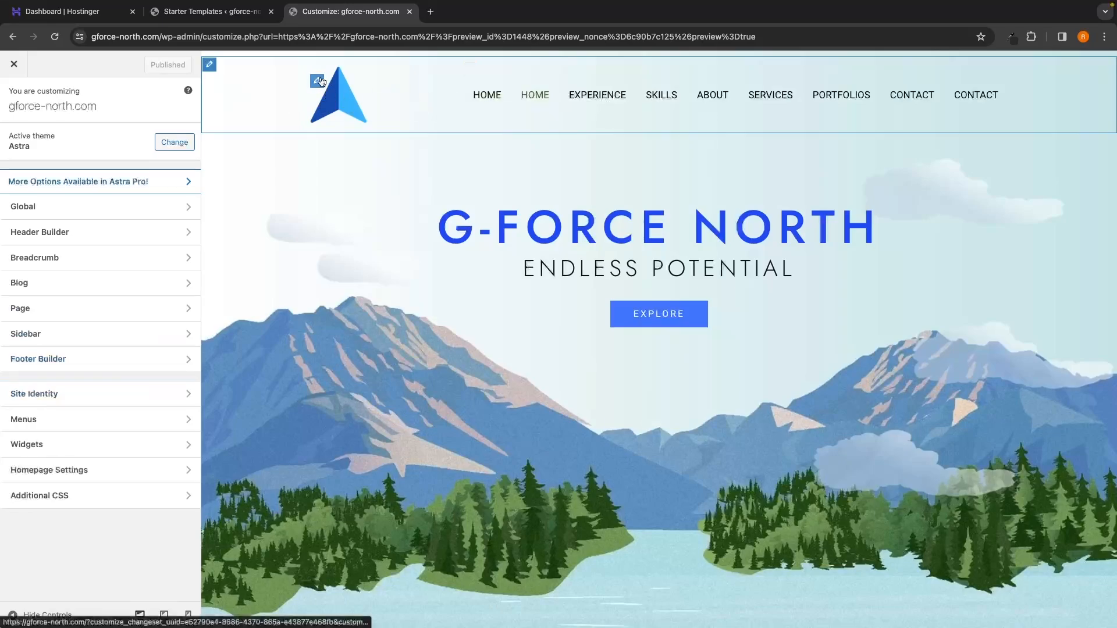
left_click(318, 81)
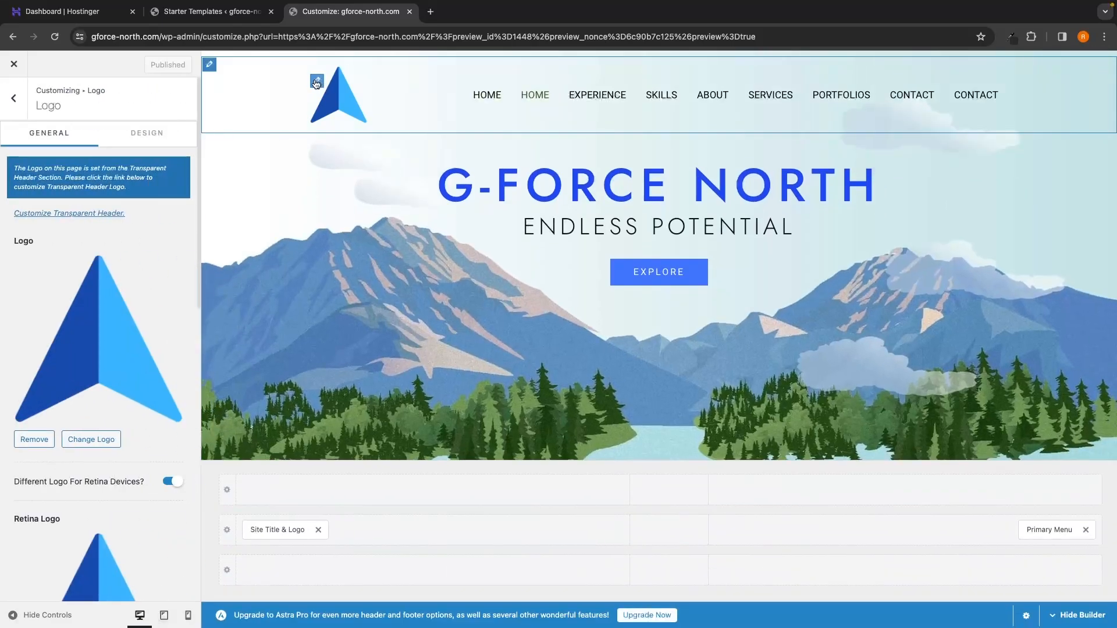
scroll(34, 357, "down", 2)
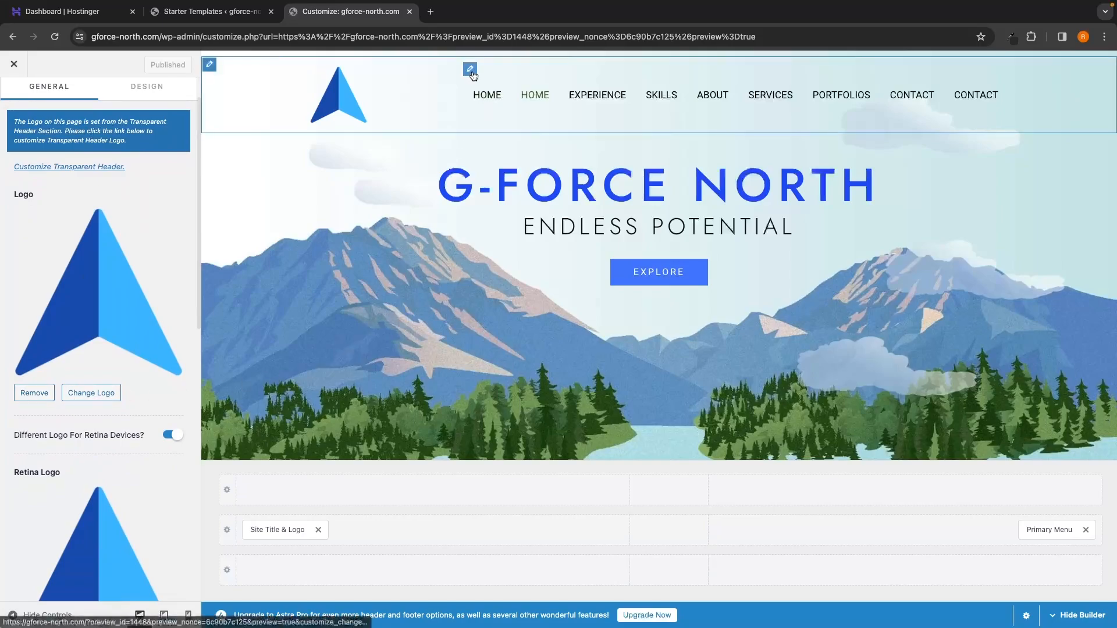
Open Main Menu, assigned to the header's Primary Menu location, for editing and remove its Home custom link (#arrival-home)
left_click(472, 70)
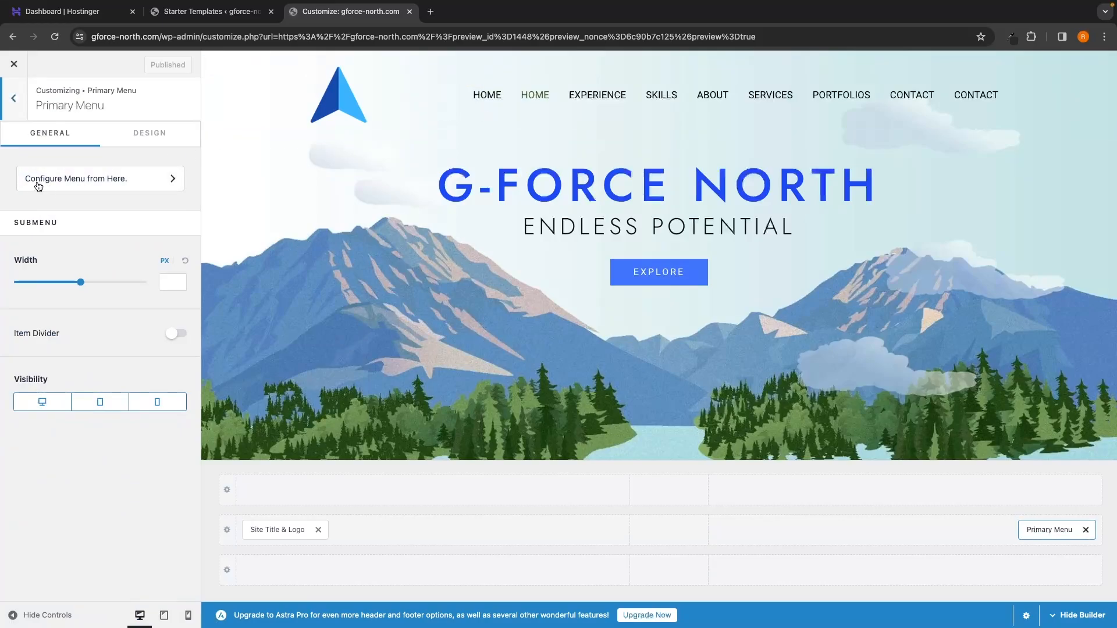
left_click(102, 183)
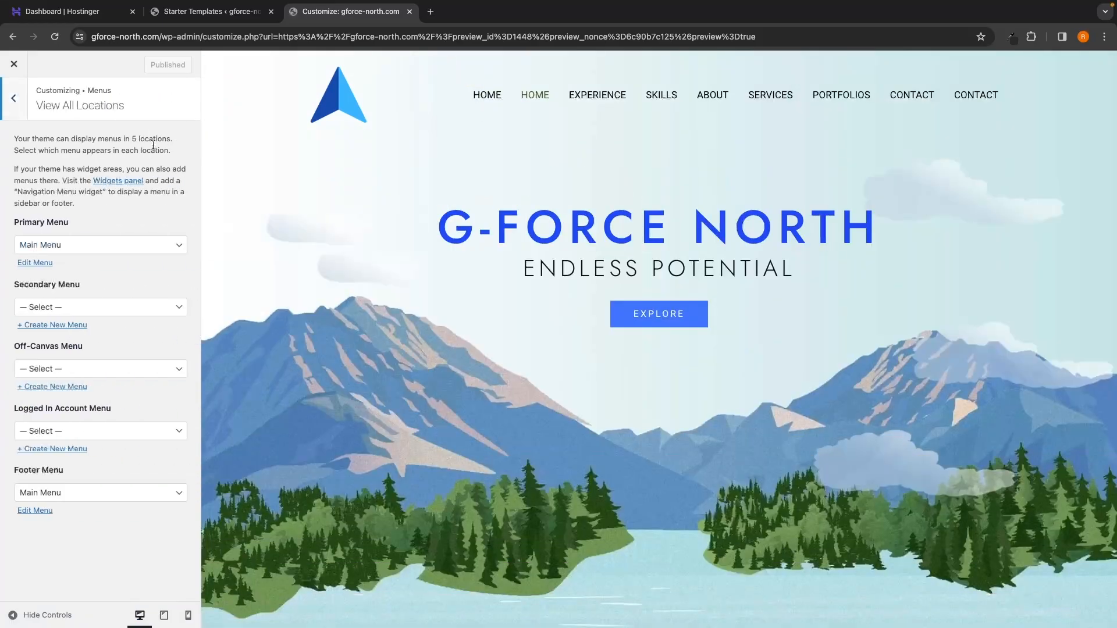
left_click_drag(11, 223, 64, 225)
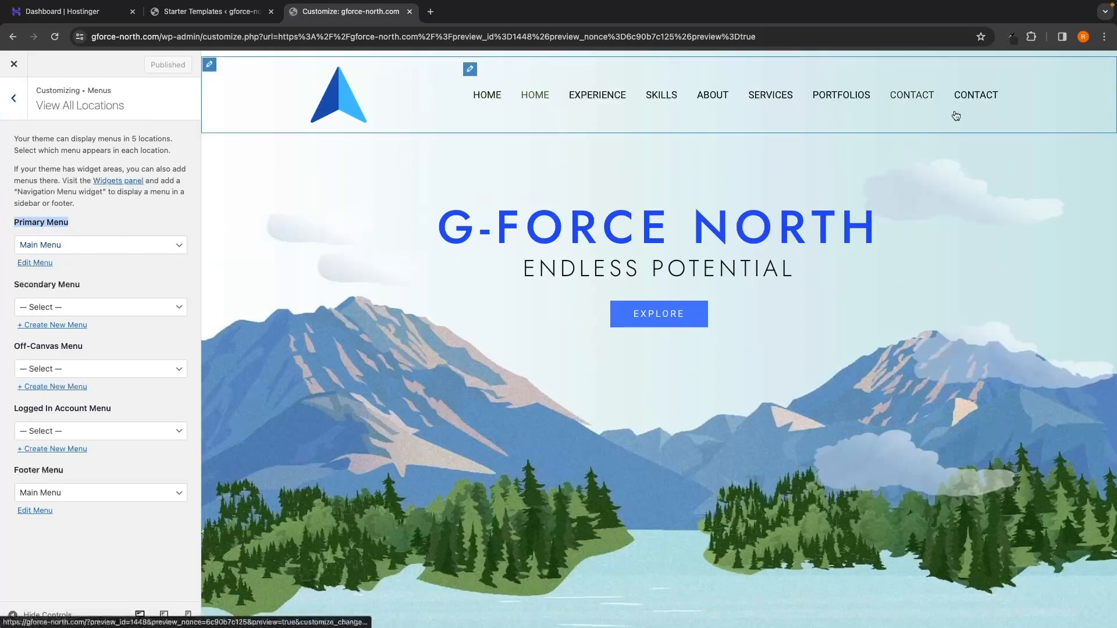
left_click(21, 264)
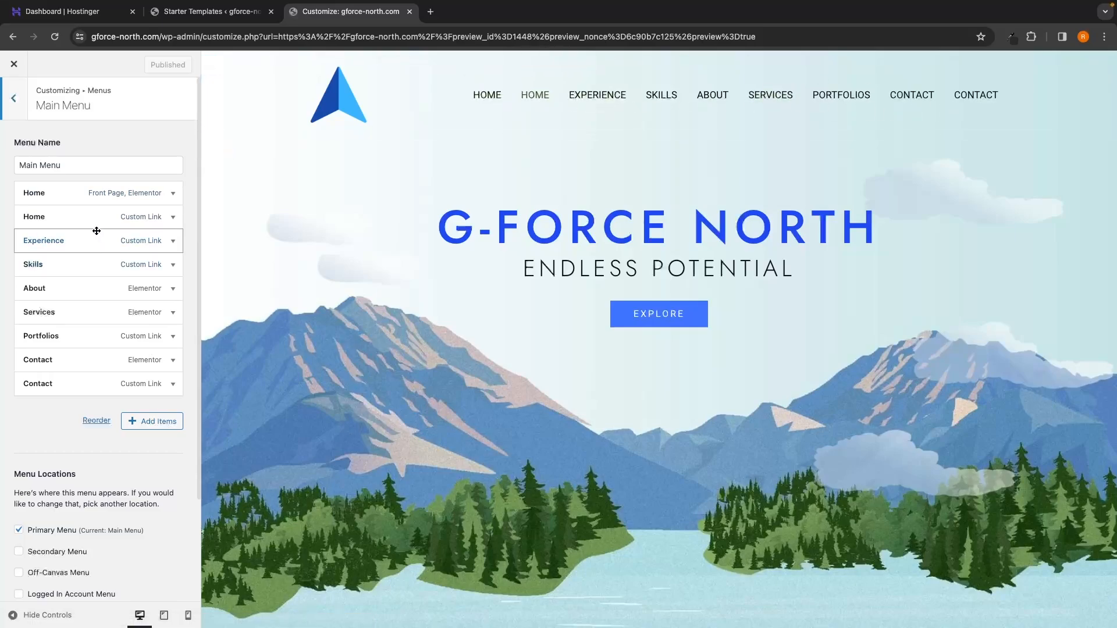
left_click(72, 218)
scroll(27, 424, "down", 1)
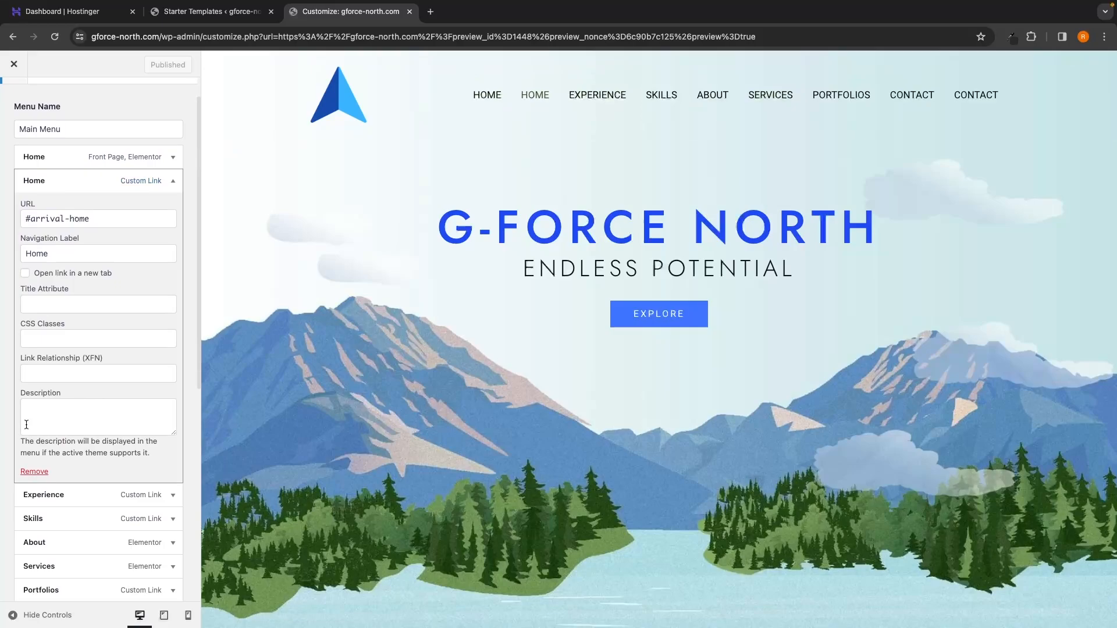
left_click(35, 472)
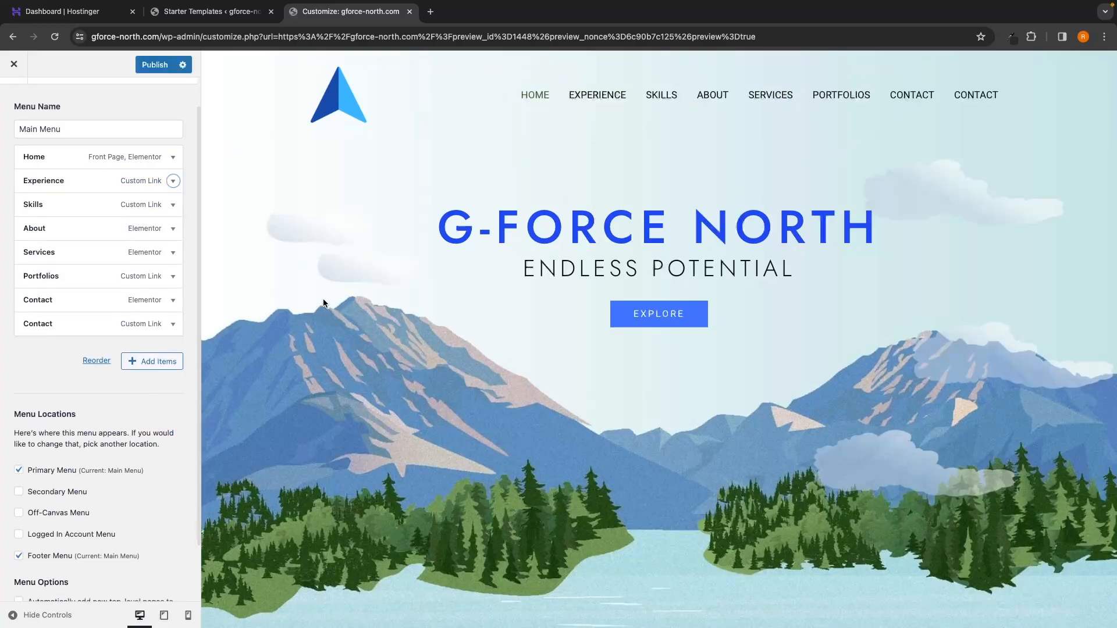
Bring up the footer at the end of the home page and check its customization options
scroll(319, 396, "down", 15)
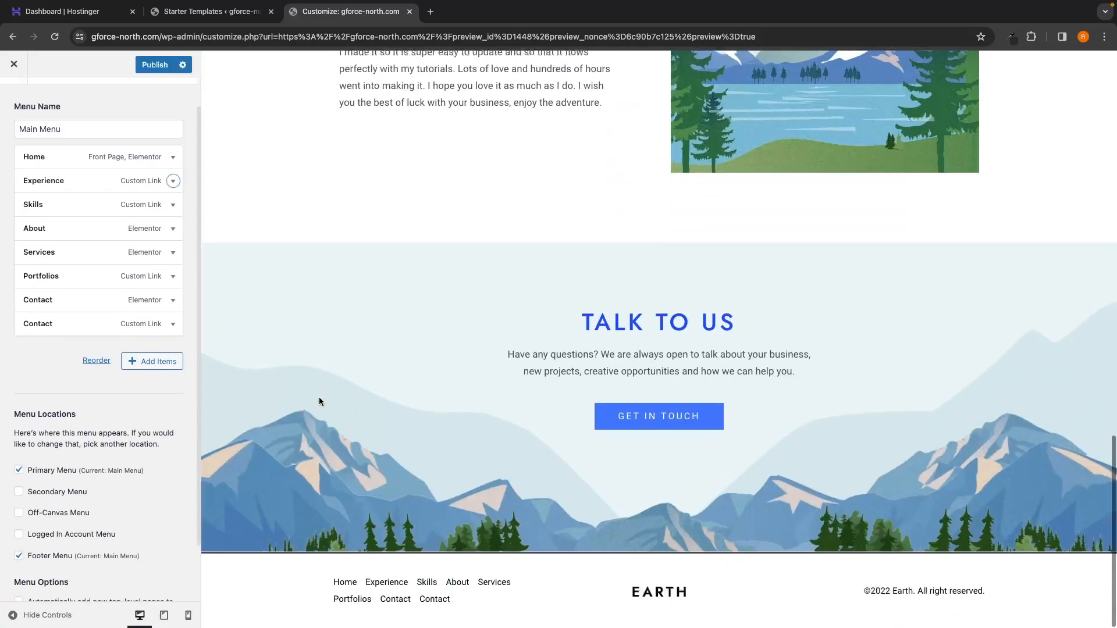
left_click(559, 590)
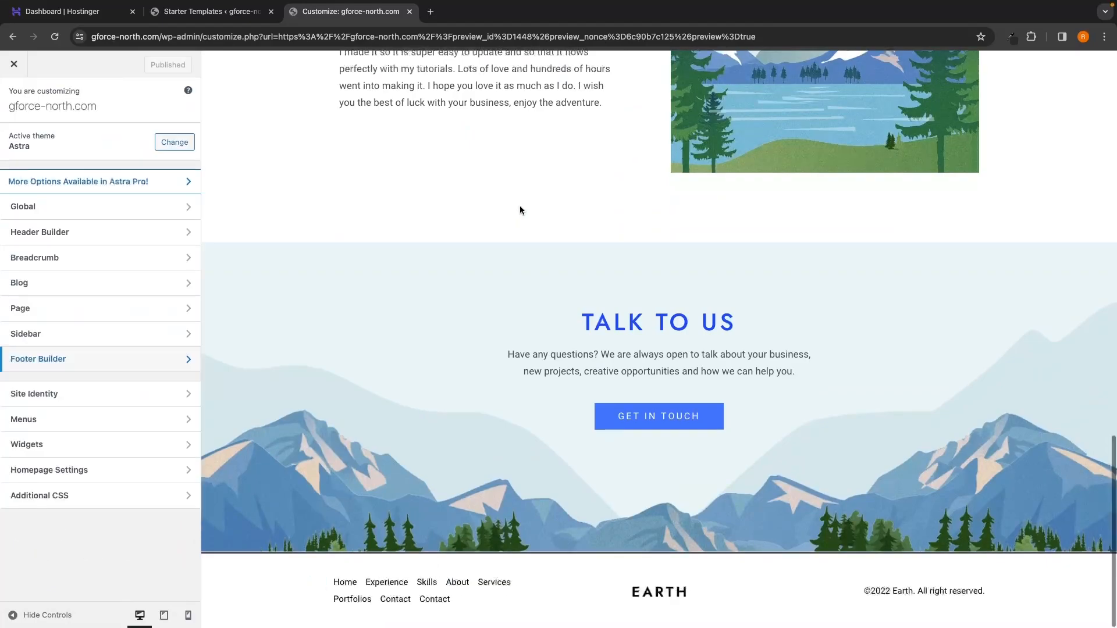